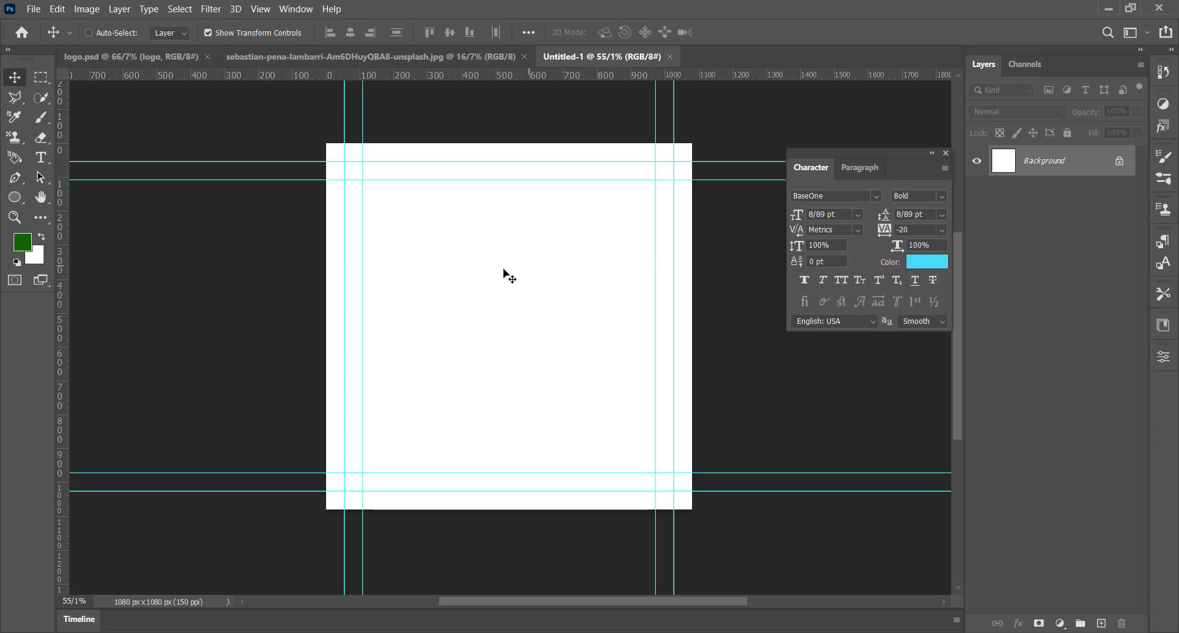
Step: Copy the palm-tree pool photo into the Untitled-1 document, scale it to about 45% and position it to cover the whole canvas
left_click(435, 58)
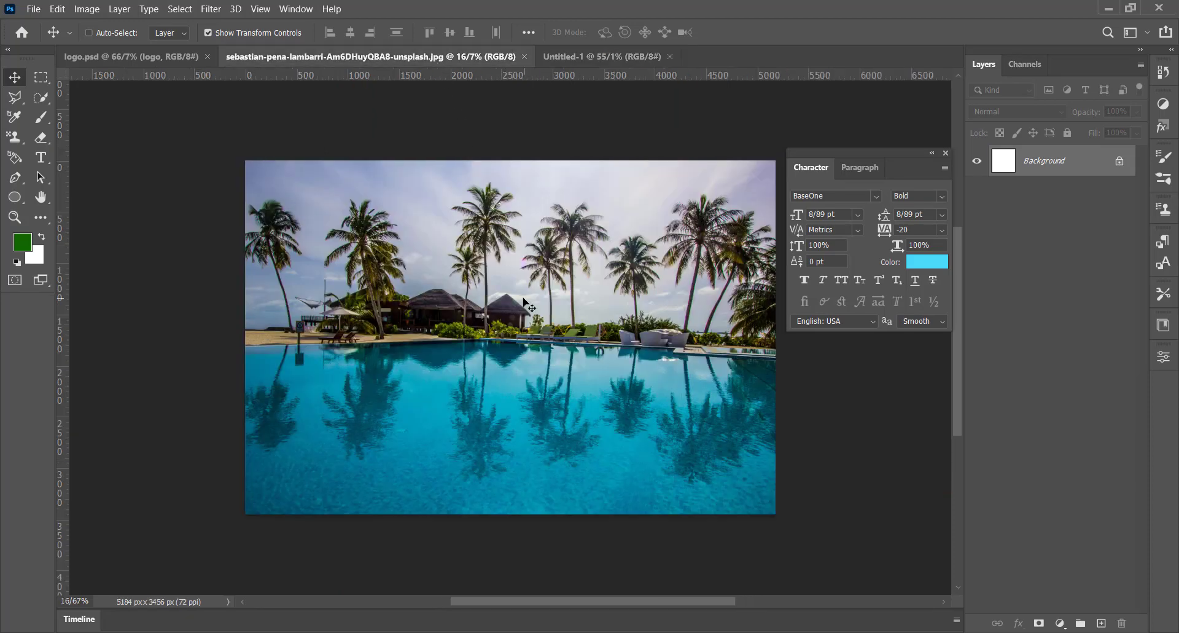
left_click_drag(578, 57, 639, 248)
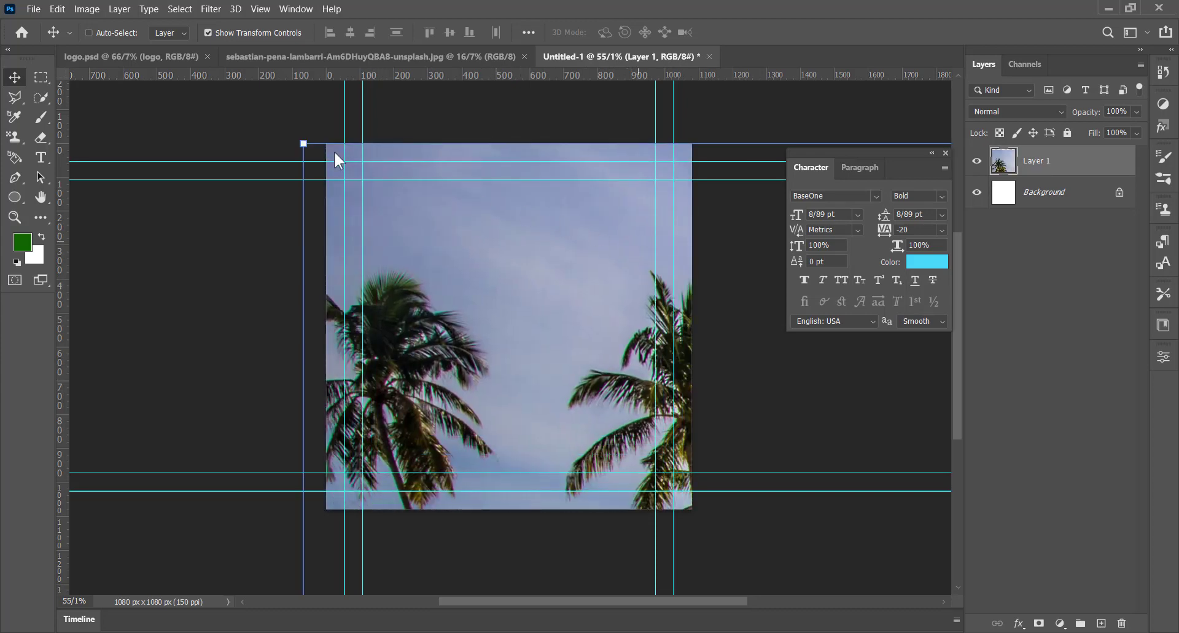
left_click_drag(304, 147, 851, 511)
left_click_drag(940, 551, 358, 195)
left_click_drag(484, 275, 361, 239)
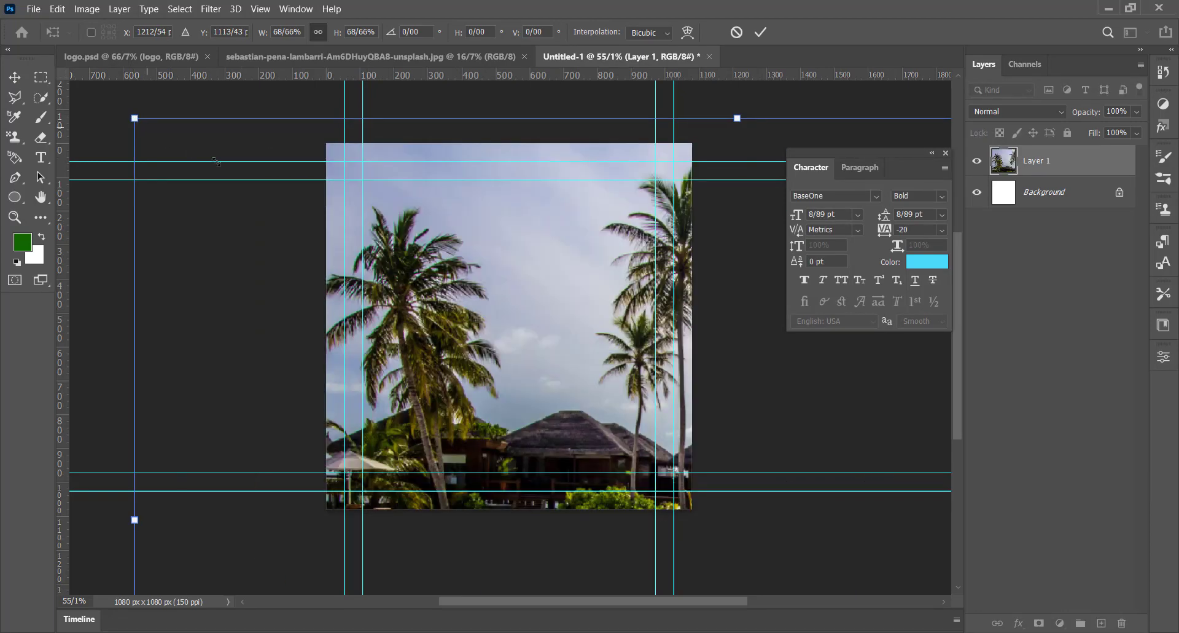
left_click_drag(135, 118, 574, 367)
left_click_drag(635, 431, 336, 150)
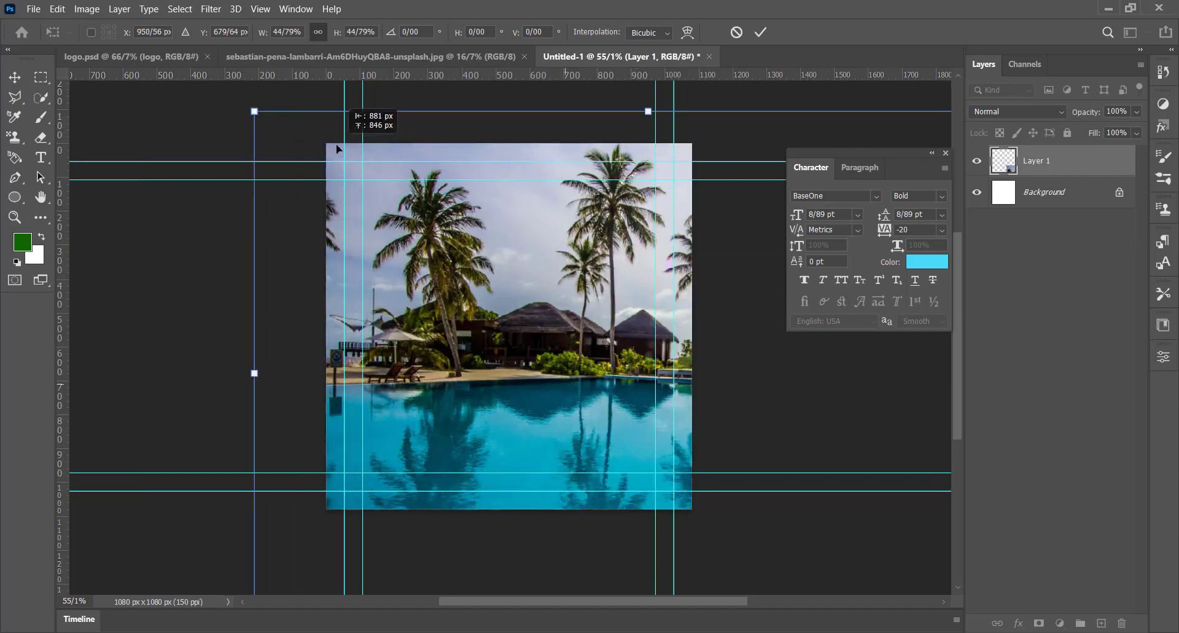
left_click_drag(480, 325, 454, 331)
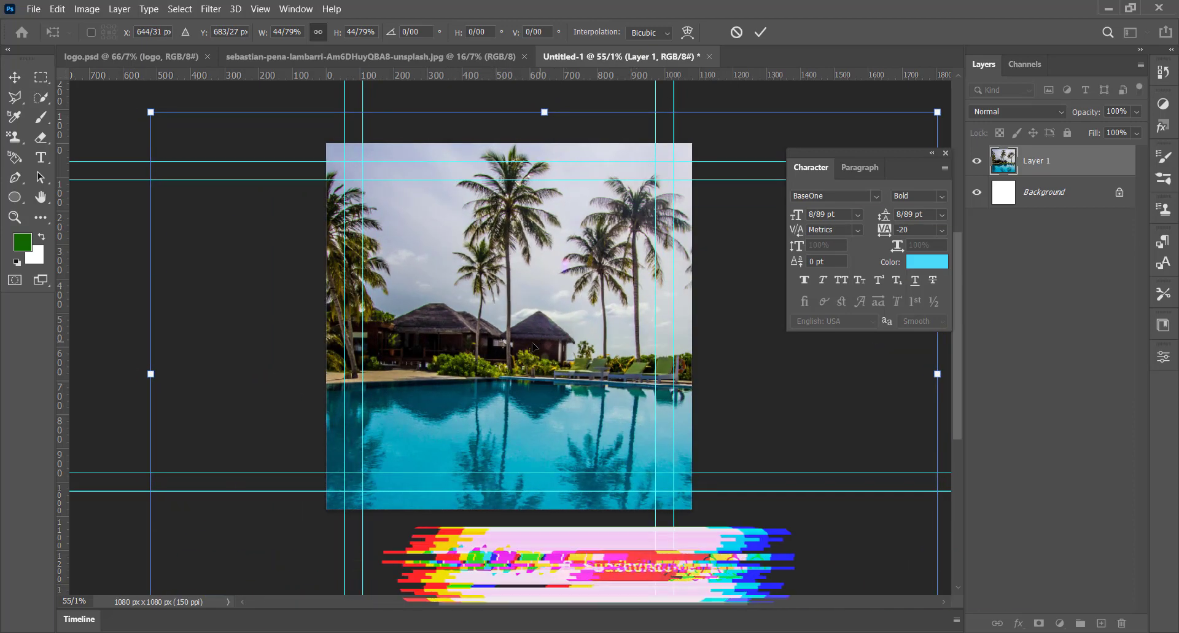
left_click_drag(533, 343, 676, 372)
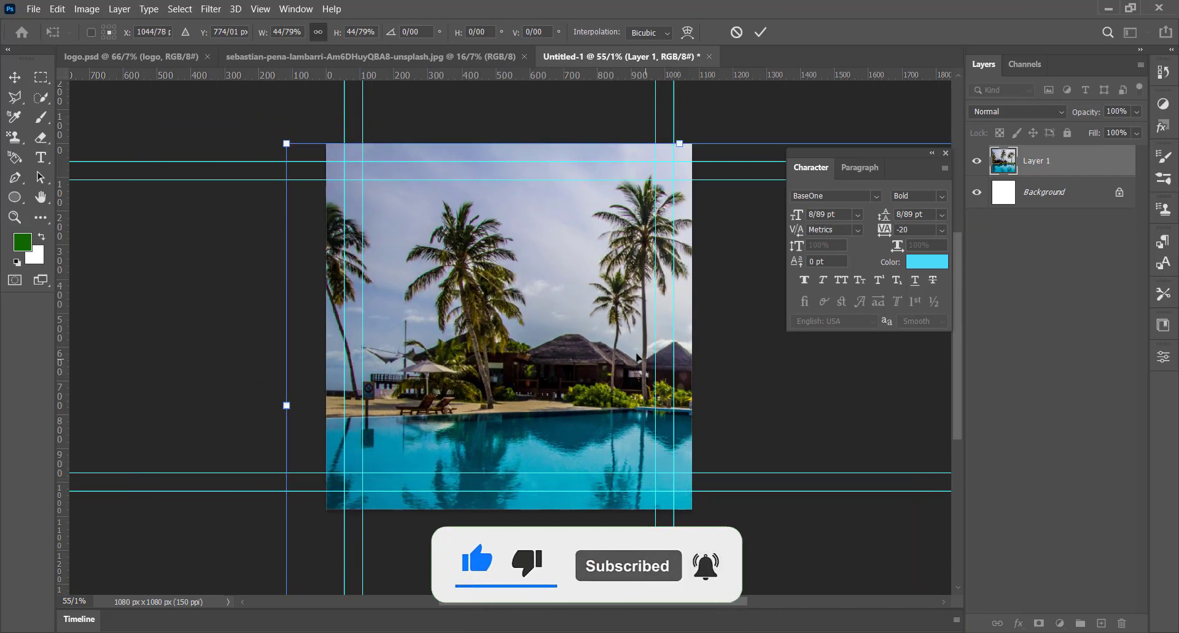
key("Return")
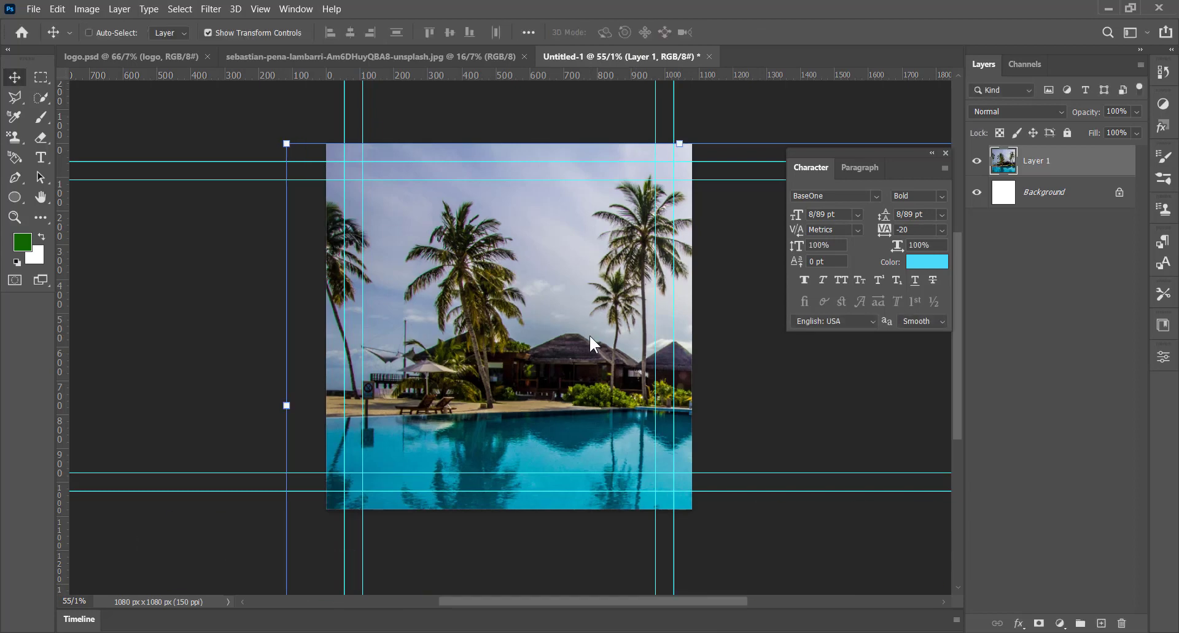
Step: With the Background layer selected, set the Pen tool in Shape mode to a solid dark green fill, #115e01
left_click(1042, 196)
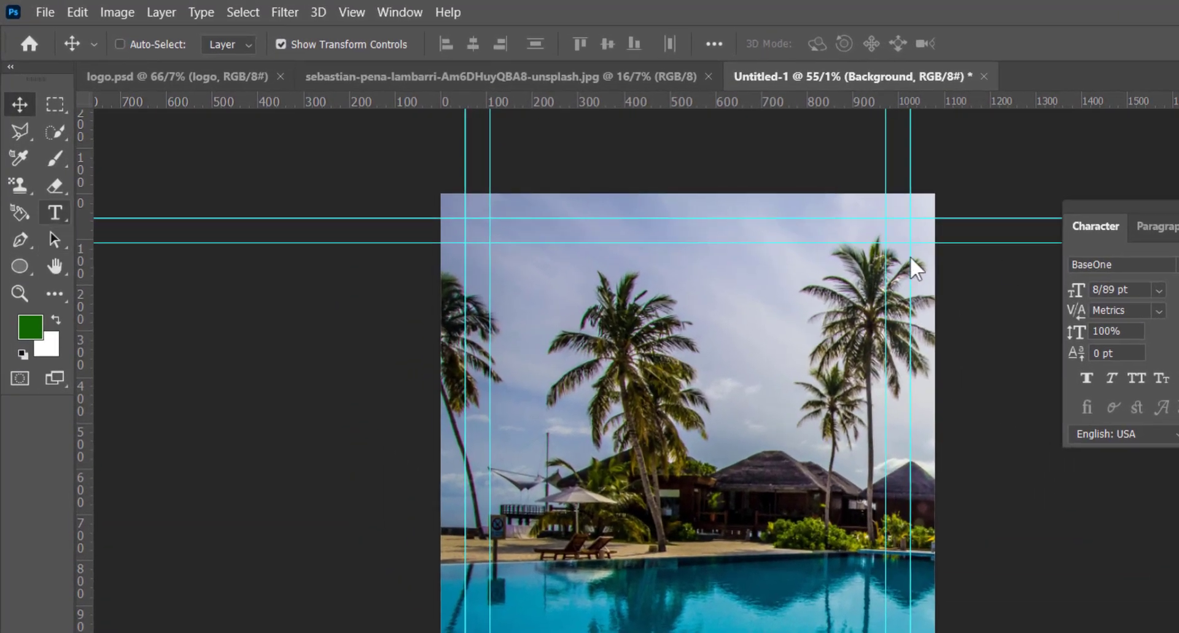
left_click(21, 237)
left_click(233, 43)
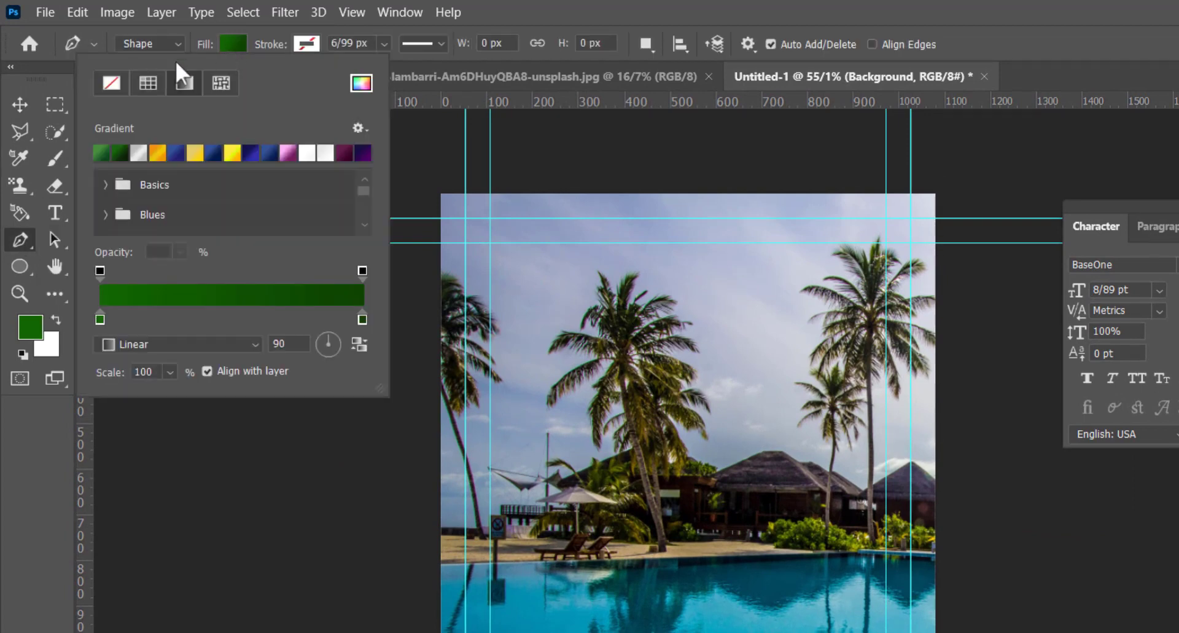
left_click(111, 83)
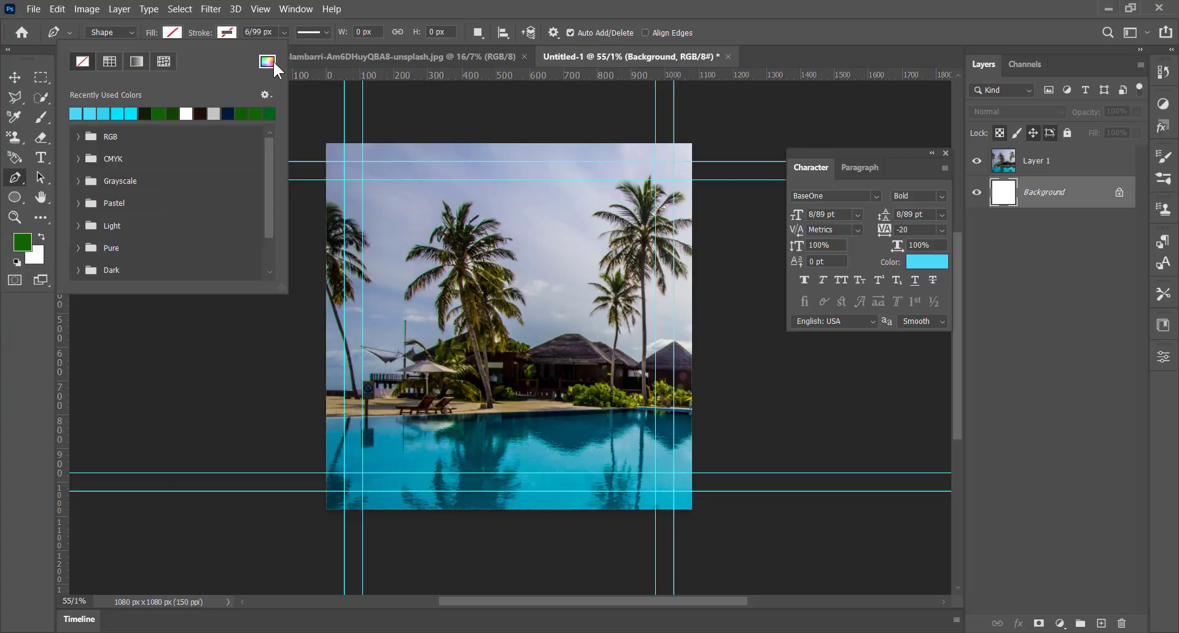
left_click(361, 83)
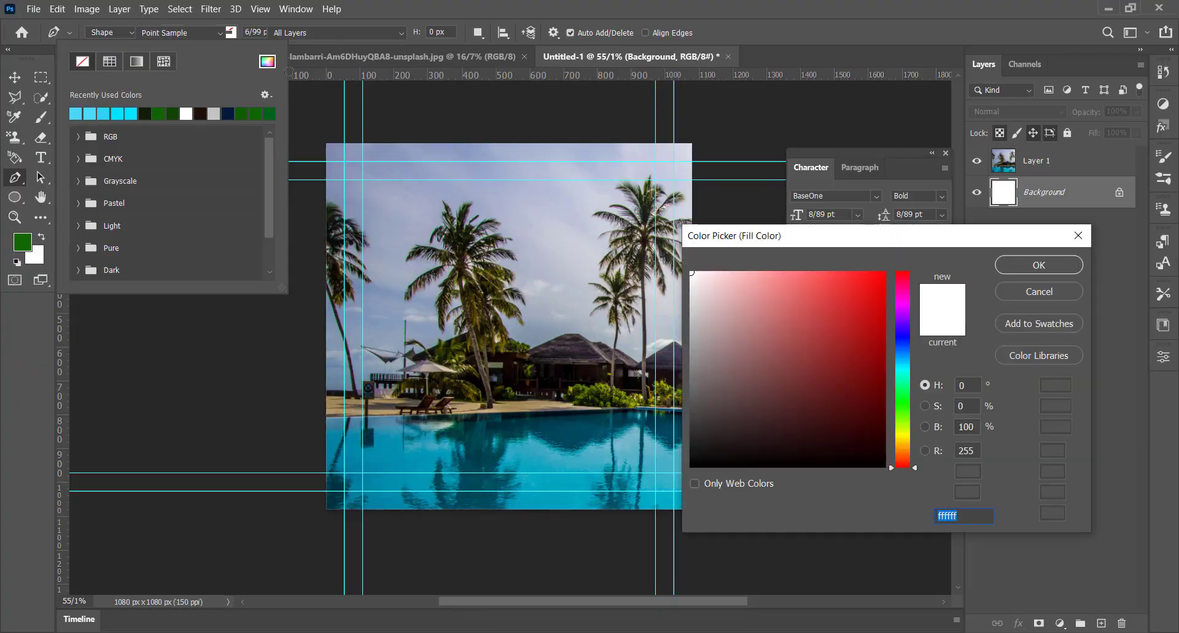
right_click(952, 503)
left_click(982, 393)
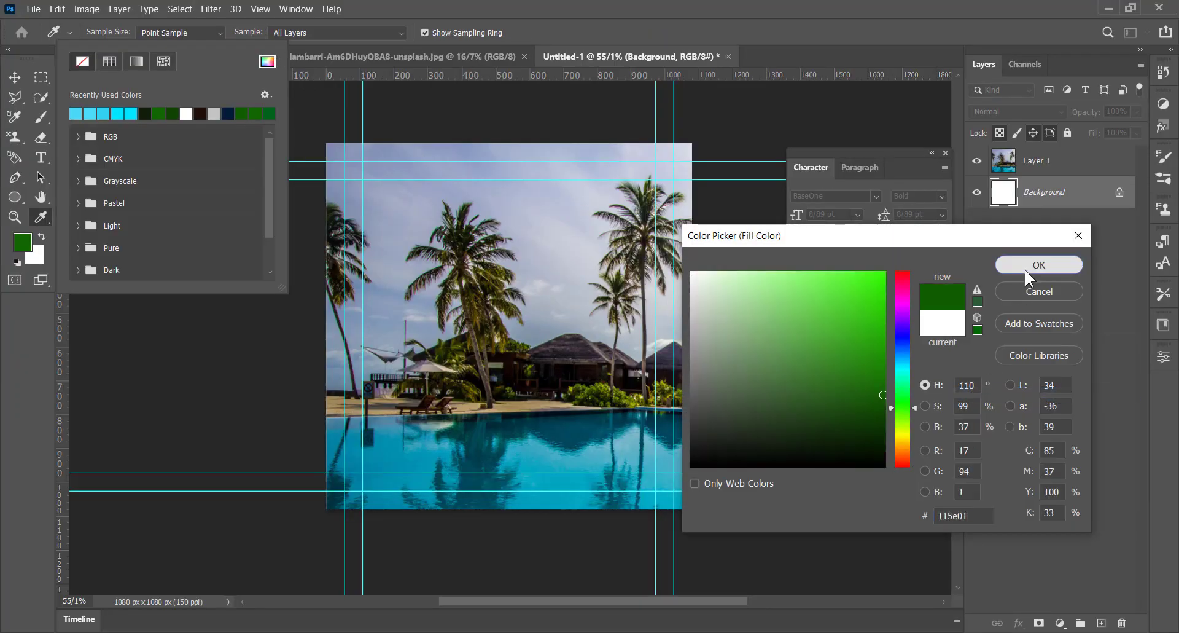
left_click(1039, 264)
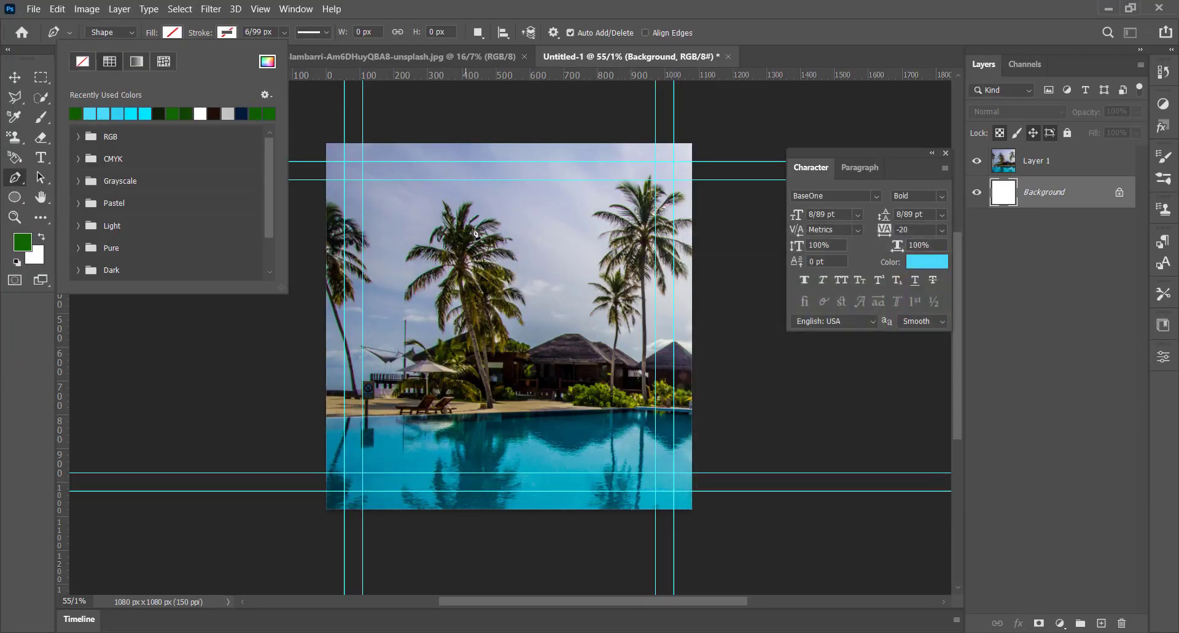
left_click(366, 10)
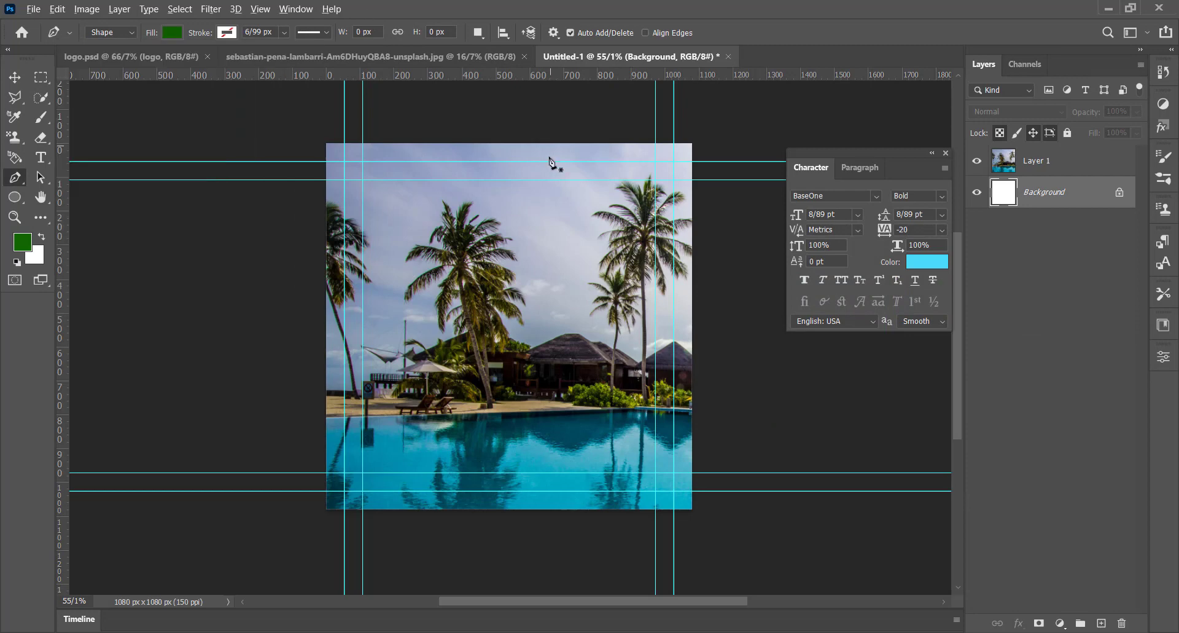
Step: Draw a closed green shape over the canvas's left part with an inward-curving right edge, and move its layer above Layer 1
scroll(550, 161, "down", 2)
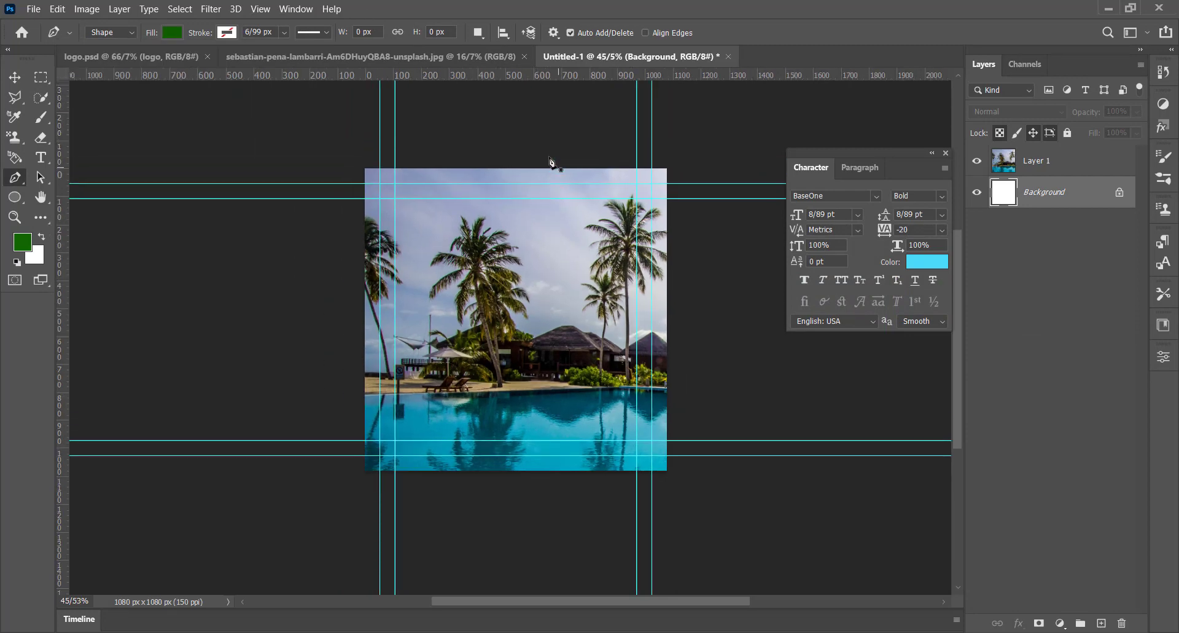
left_click(573, 167)
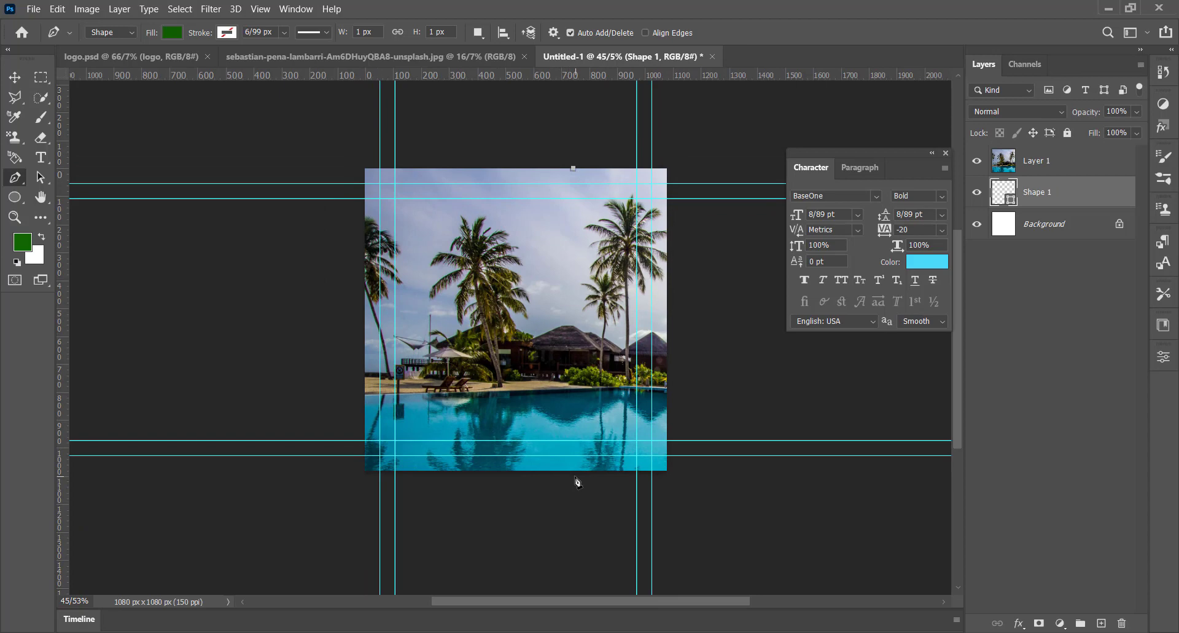
left_click_drag(574, 474, 675, 536)
left_click(530, 486)
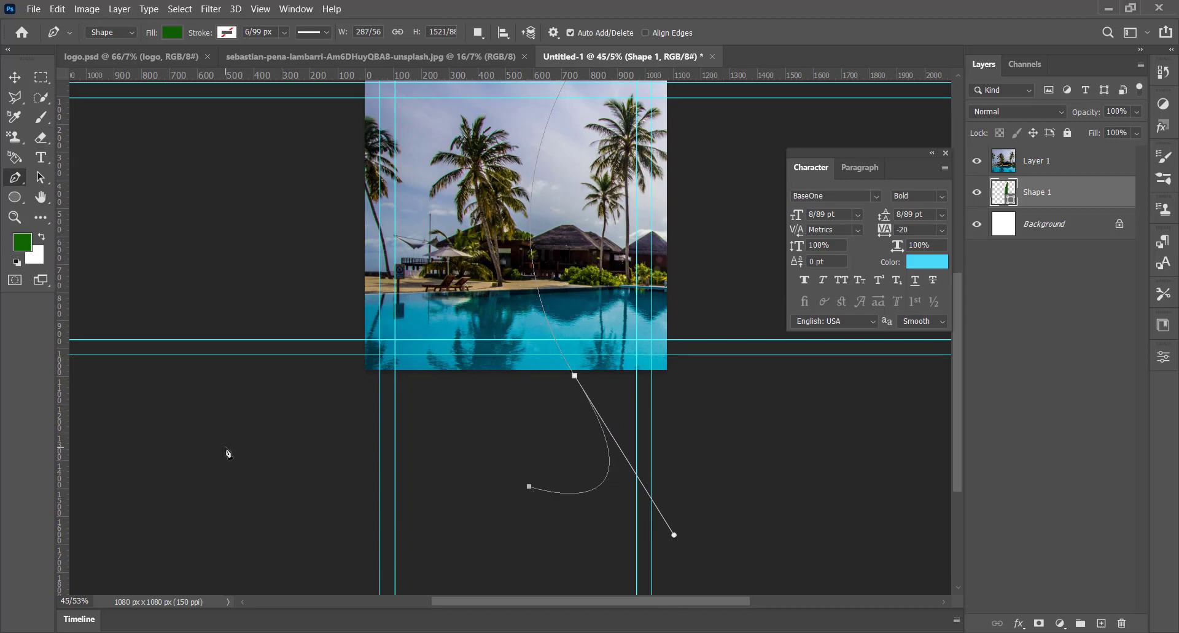
left_click(225, 445)
left_click(225, 221)
scroll(291, 148, "up", 3)
scroll(290, 148, "up", 1)
left_click(301, 126)
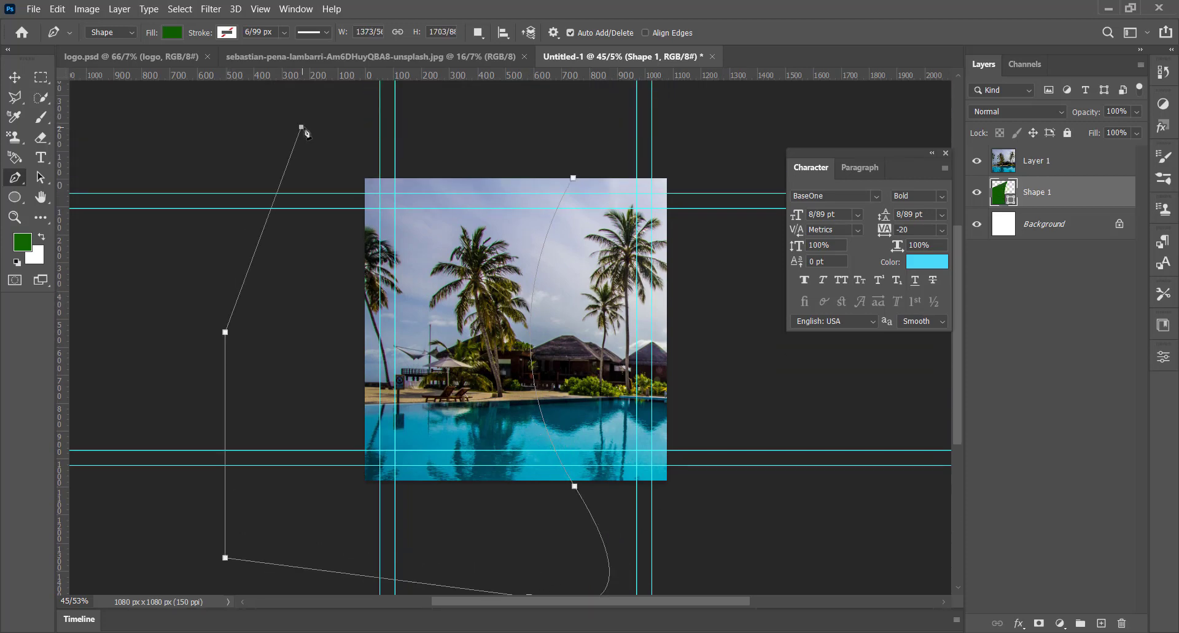
left_click(548, 139)
left_click_drag(1065, 201, 1064, 155)
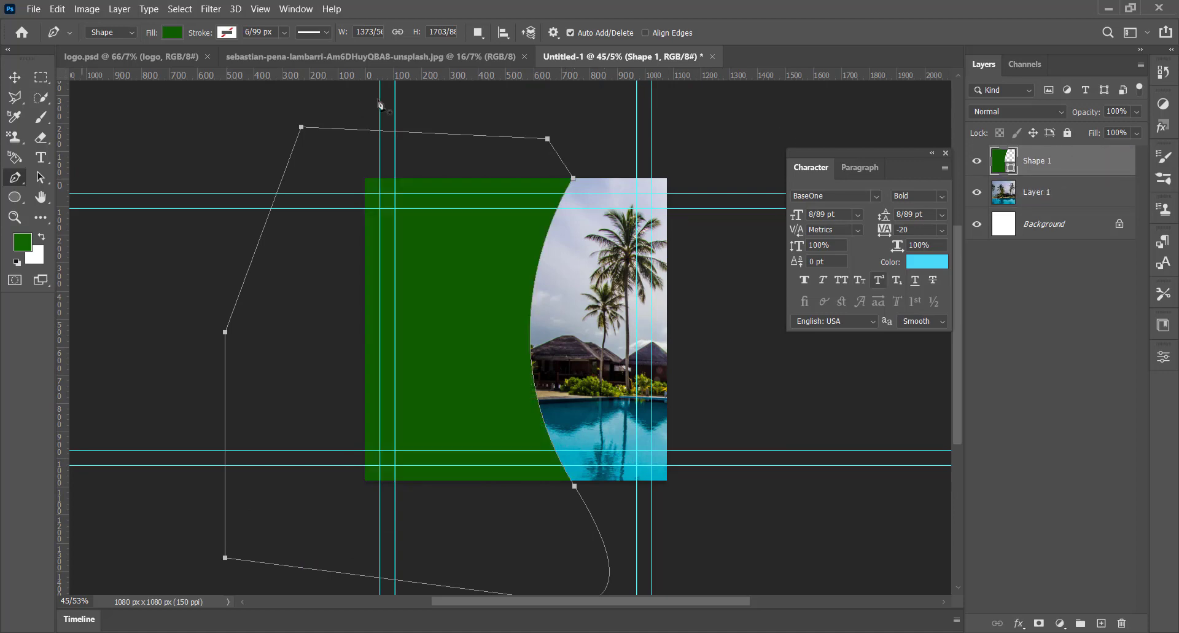
Step: Nudge the green Shape 1 slightly right, set its layer opacity to 80% and deselect the layer
left_click(16, 78)
left_click_drag(515, 304, 522, 302)
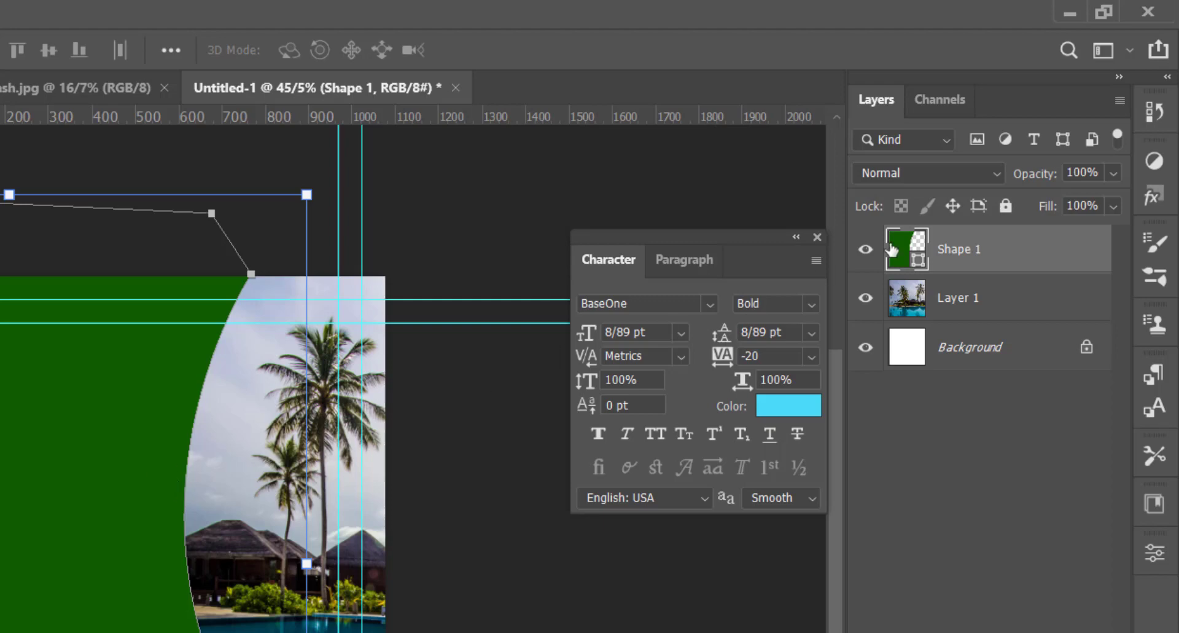
left_click(1081, 173)
type("50")
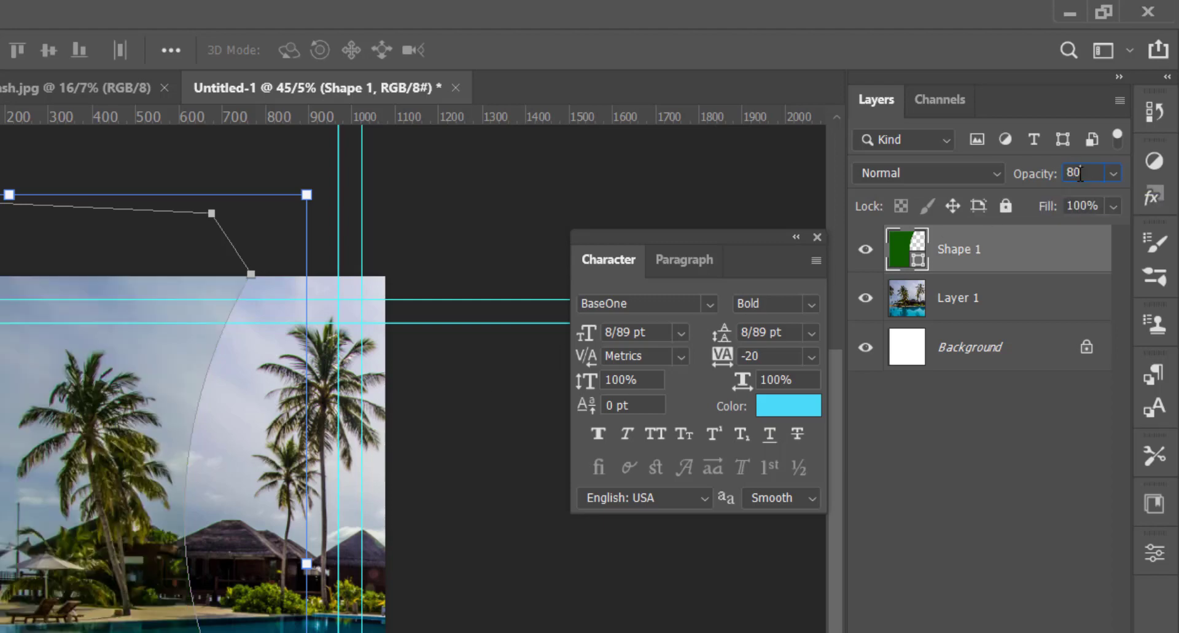
key("Return")
left_click(1010, 466)
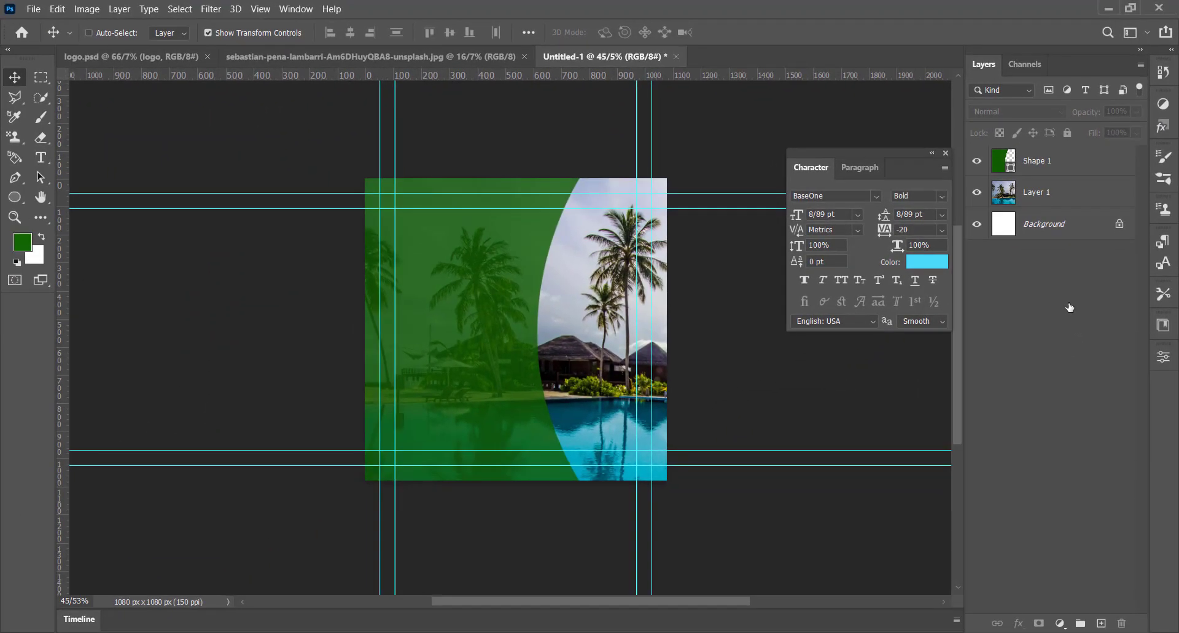
Step: Draw a closed white Pen shape following the green shape's curved edge, and move its layer below Shape 1
left_click(16, 177)
left_click(172, 33)
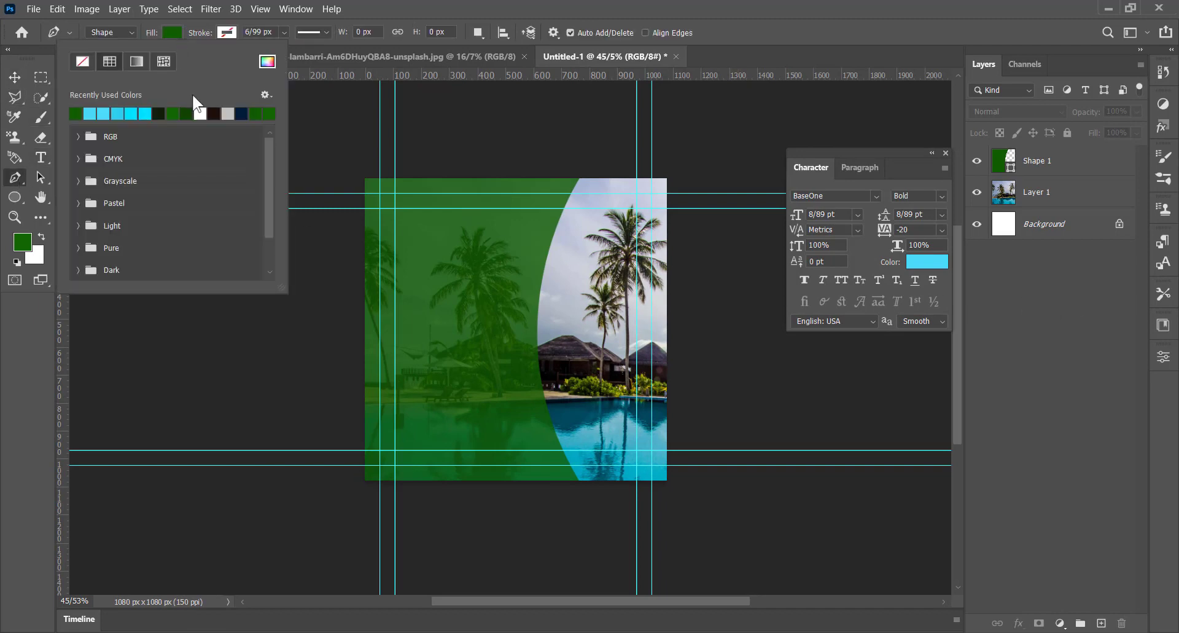
left_click(200, 113)
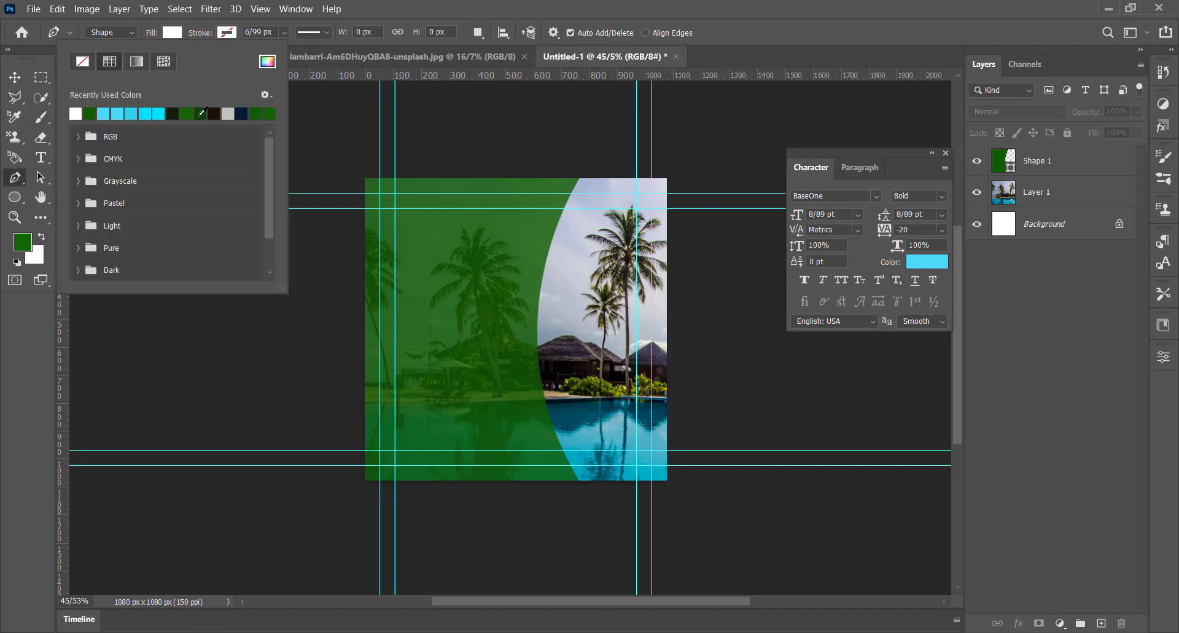
left_click(579, 179)
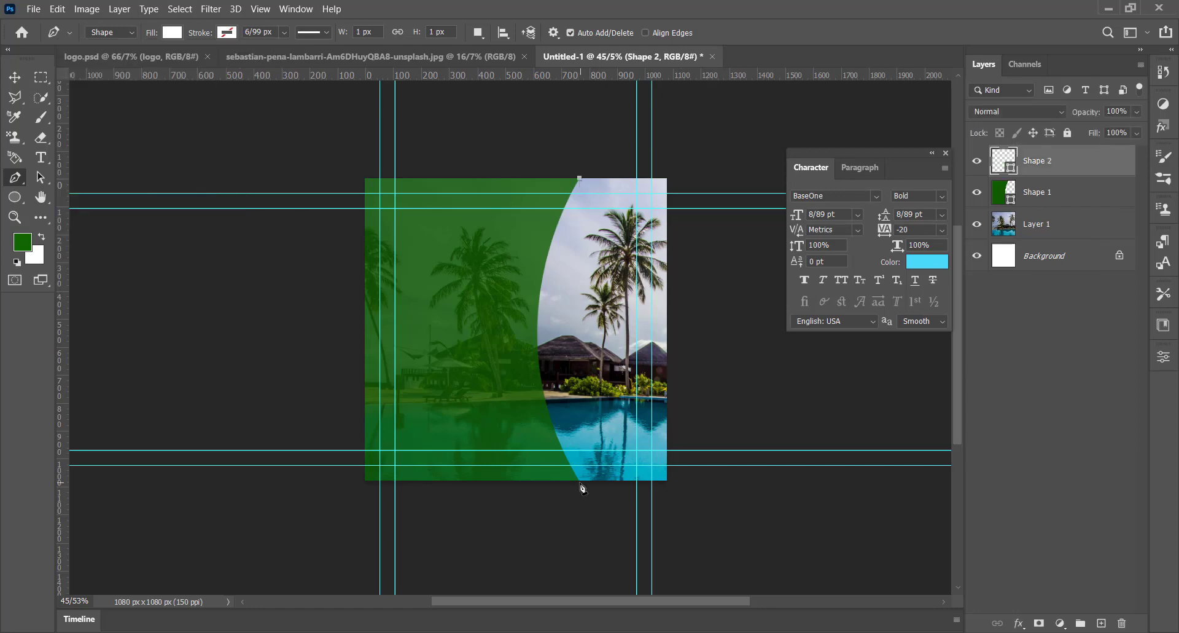
left_click_drag(579, 481, 663, 595)
left_click(421, 552)
left_click_drag(197, 421, 198, 406)
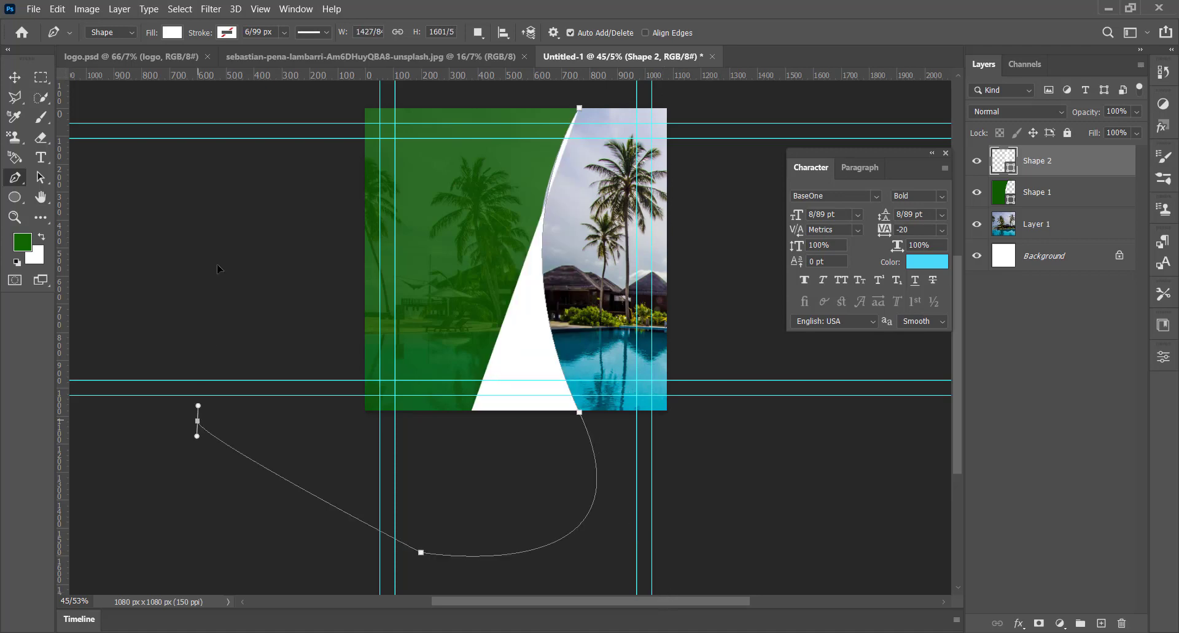
left_click(223, 215)
left_click(304, 96)
left_click(579, 108)
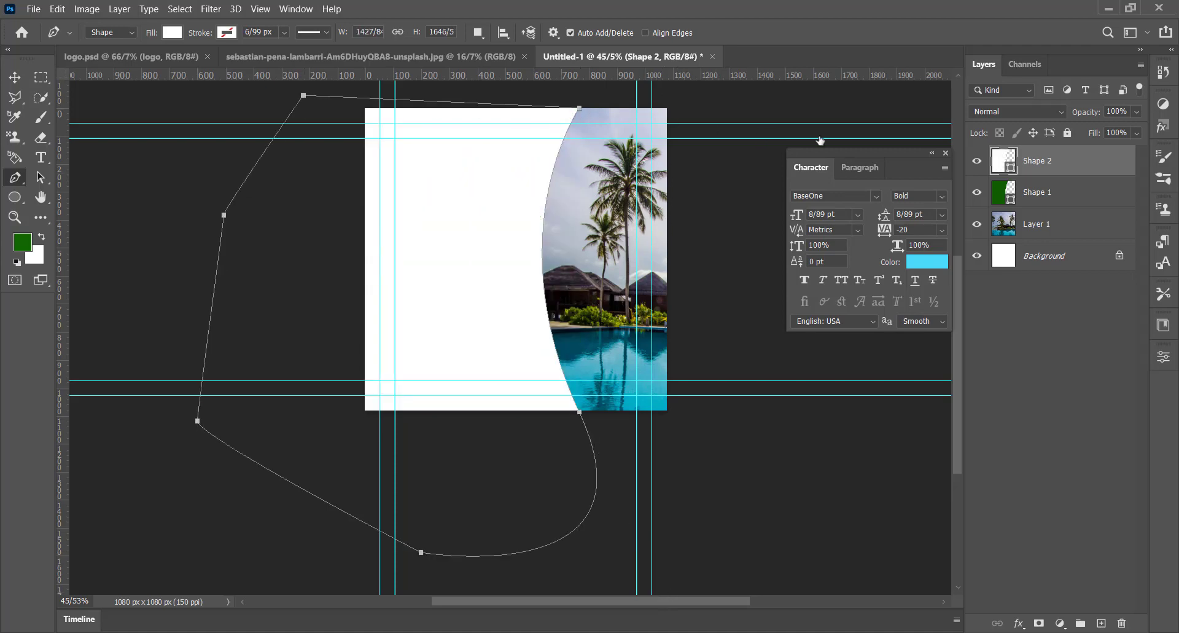
left_click_drag(1037, 163, 1024, 216)
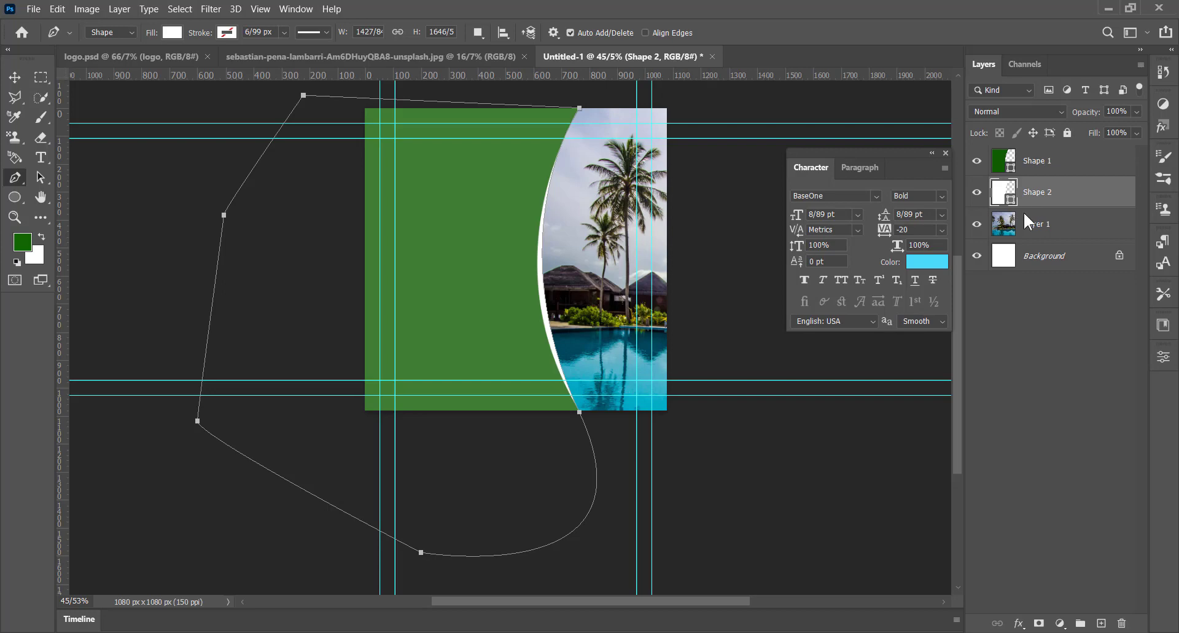
Step: Distort the white Shape 2 by its right corners so it forms a thin white band along the green curve
left_click(14, 77)
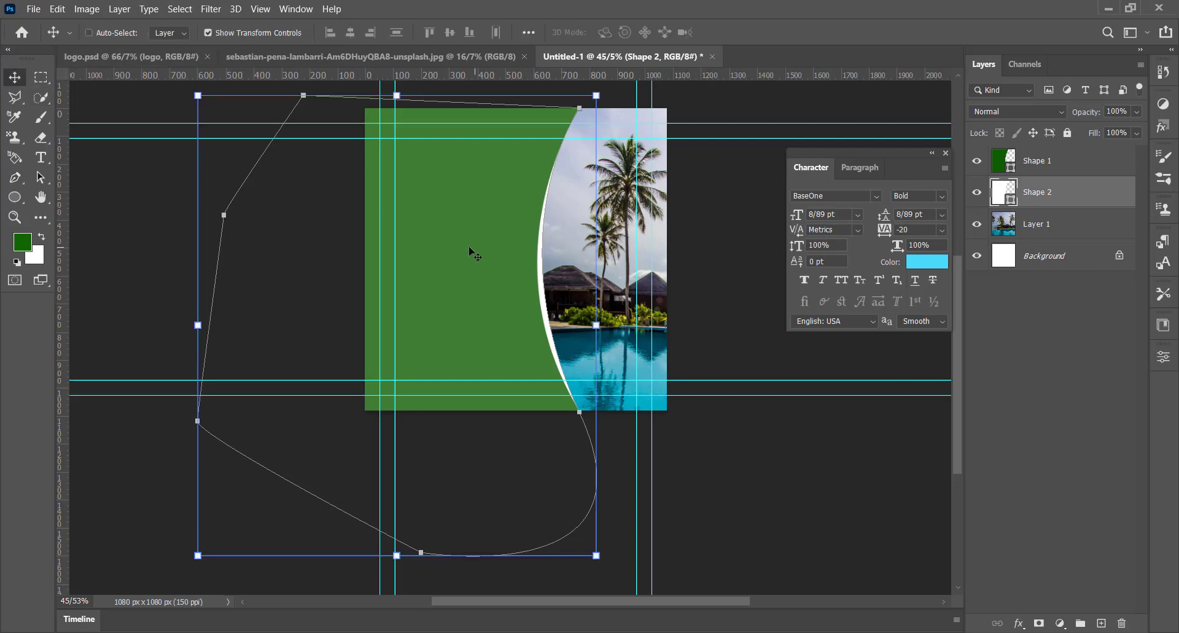
left_click_drag(469, 247, 470, 248)
key("ctrl+z")
left_click_drag(596, 98, 598, 98)
left_click_drag(596, 556, 577, 506)
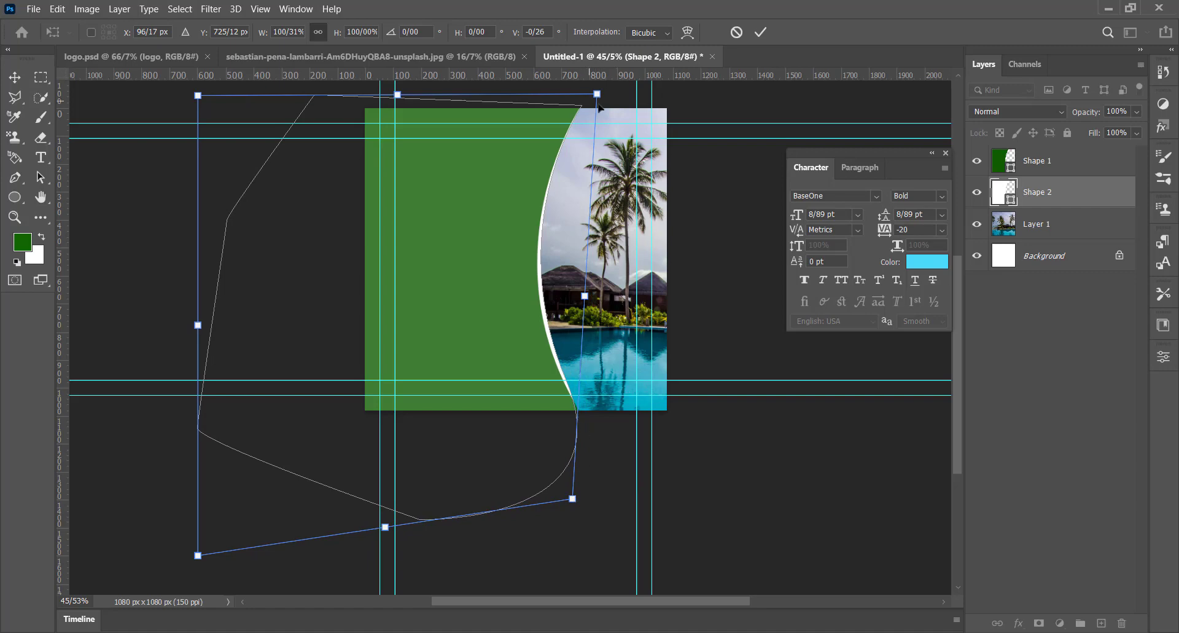
left_click_drag(598, 106, 600, 106)
key("Return")
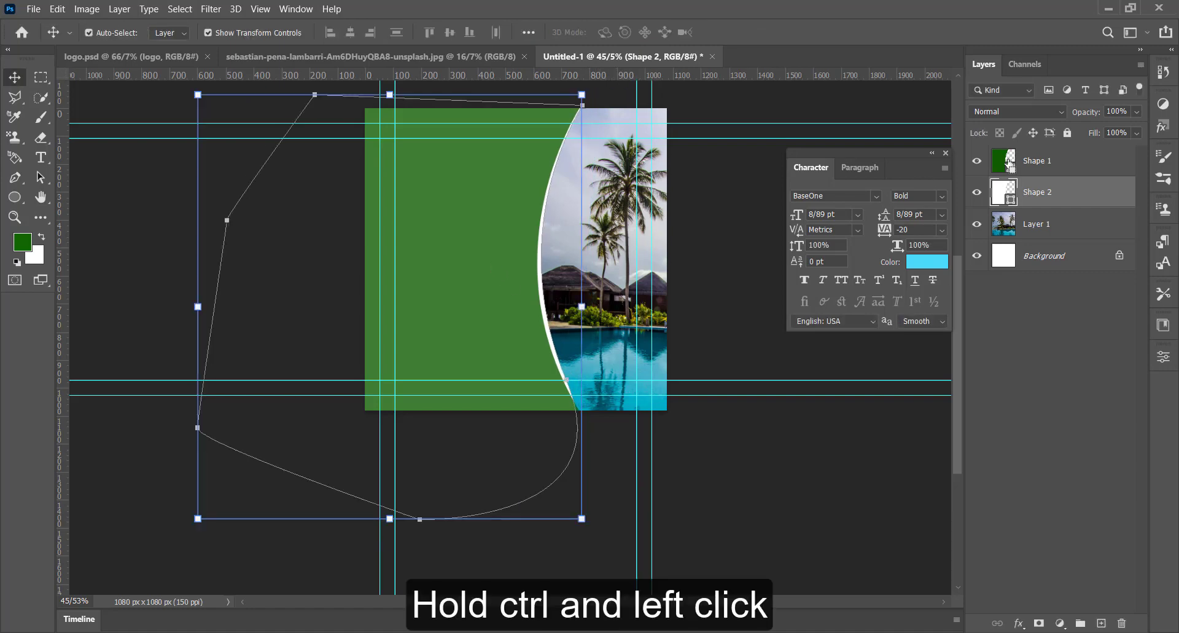
Step: Mask Shape 2 with the outline of Shape 1, invert the mask to hide the white under the green, and deselect the layer
left_click(1009, 163, "ctrl")
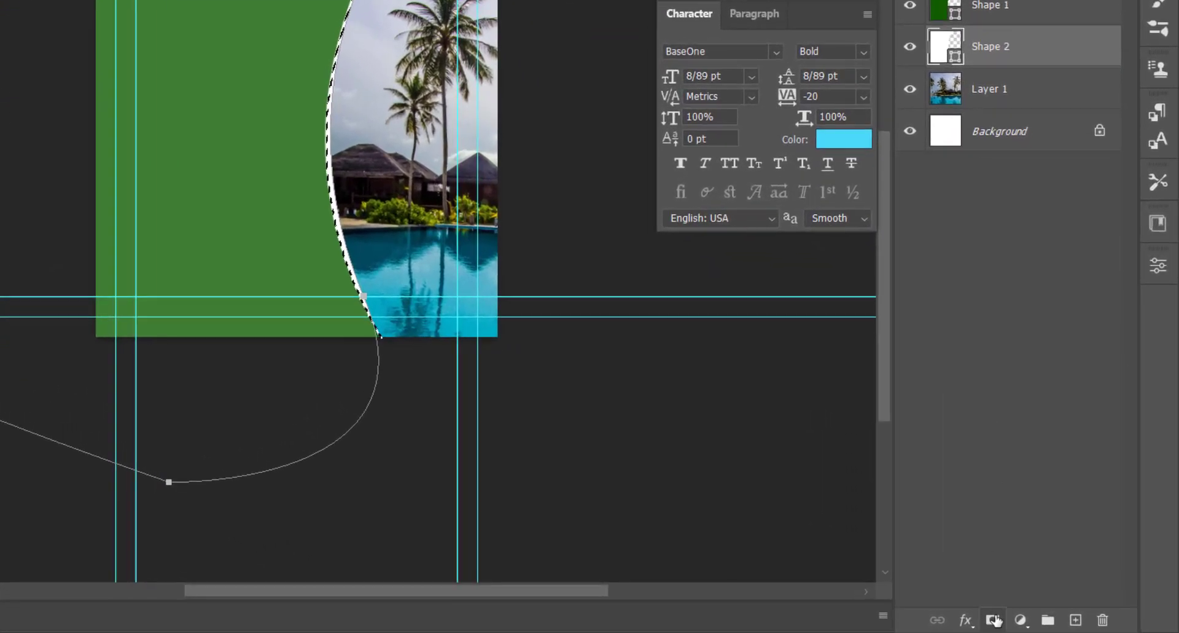
left_click(994, 619)
key("ctrl+i")
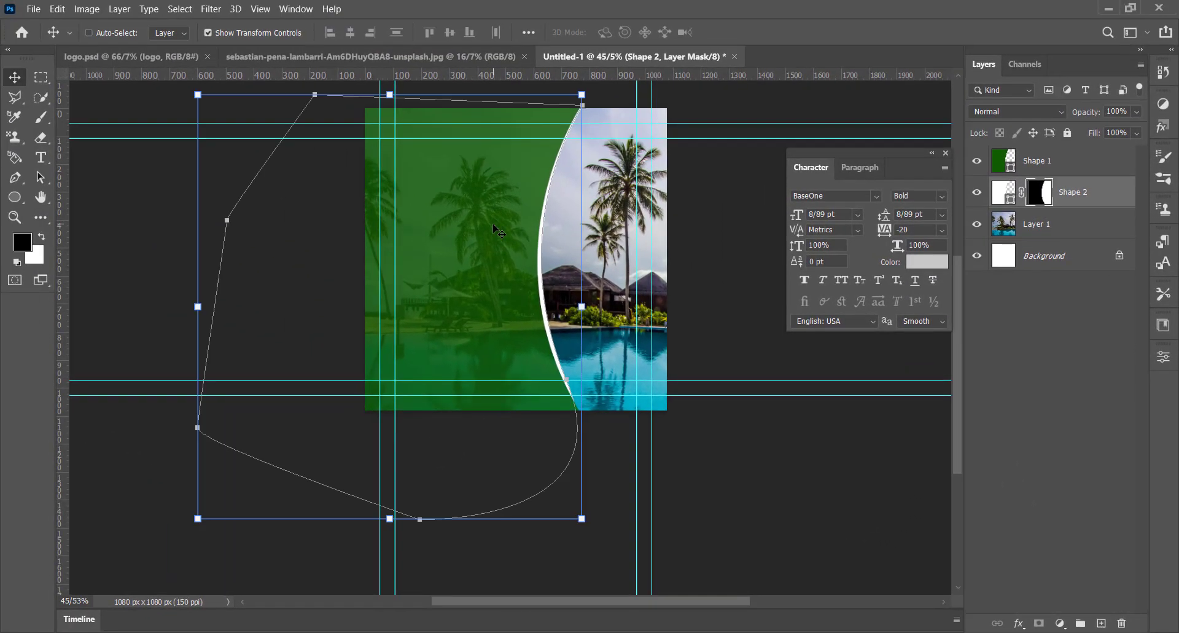
left_click(1089, 313)
Step: Bring the white logo from logo.psd into the post, scale it to about 71% and place it in the upper-left corner
left_click(175, 58)
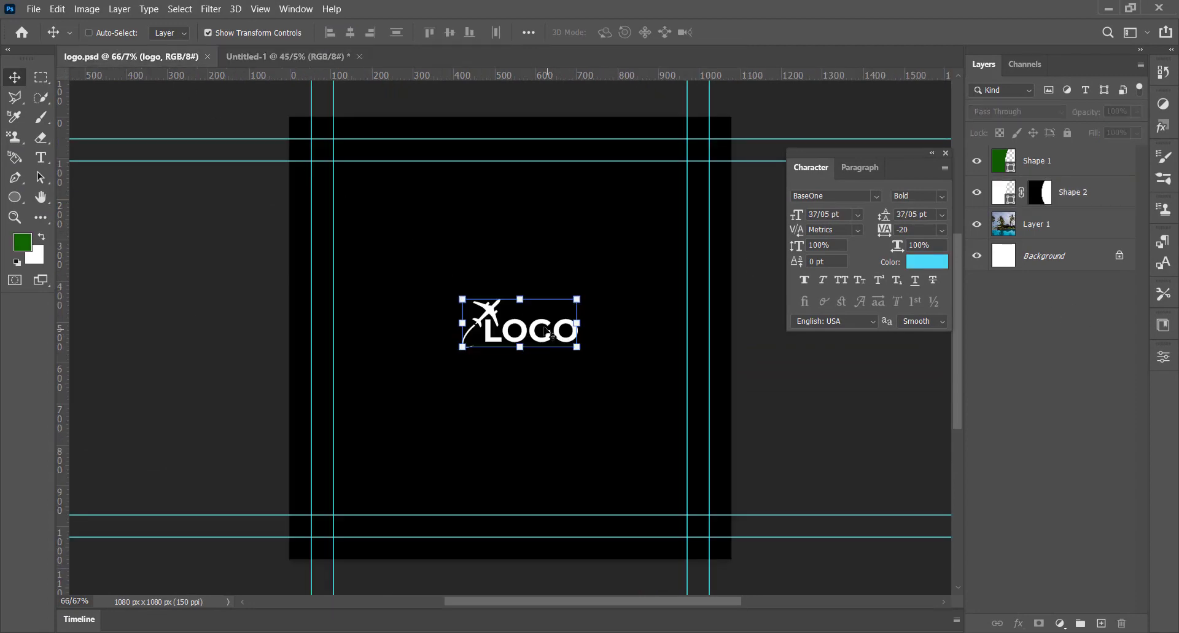
left_click_drag(552, 332, 391, 140)
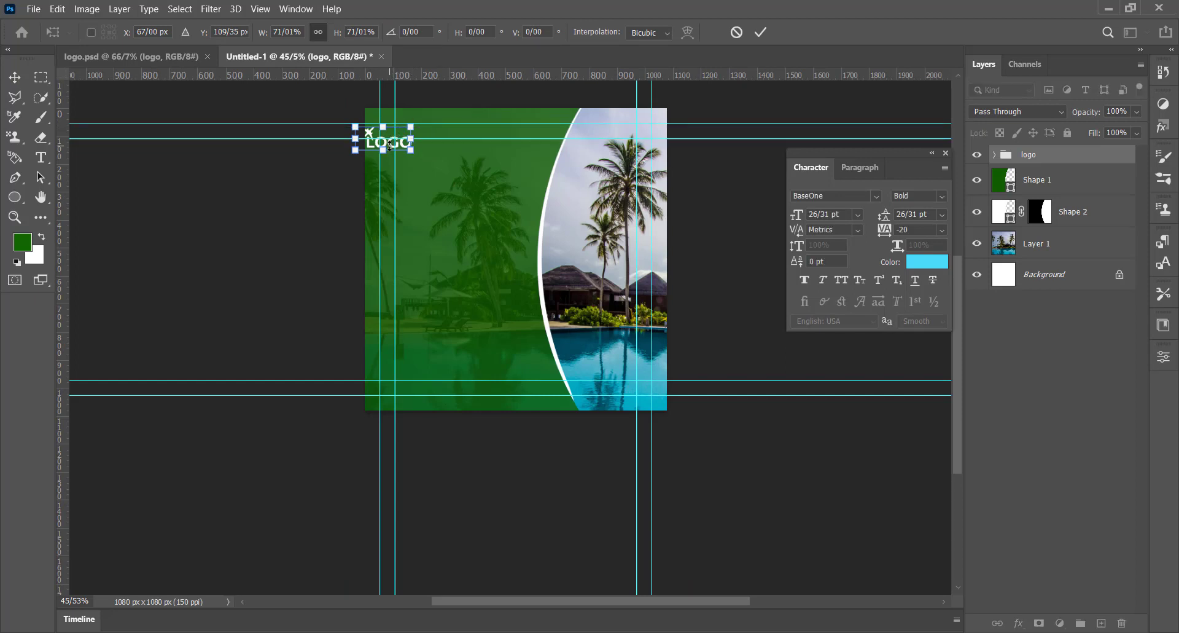
key("Return")
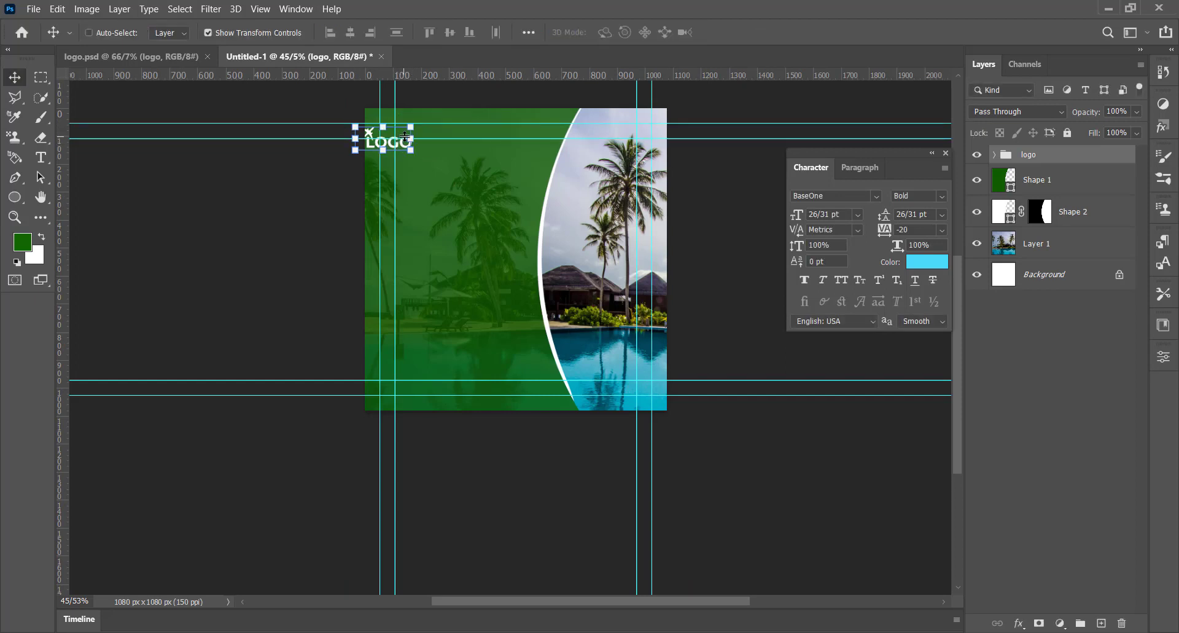
left_click_drag(407, 148, 420, 137)
Step: Deselect the layers, start a new text layer on the green area and set its text colour to white
left_click(41, 158)
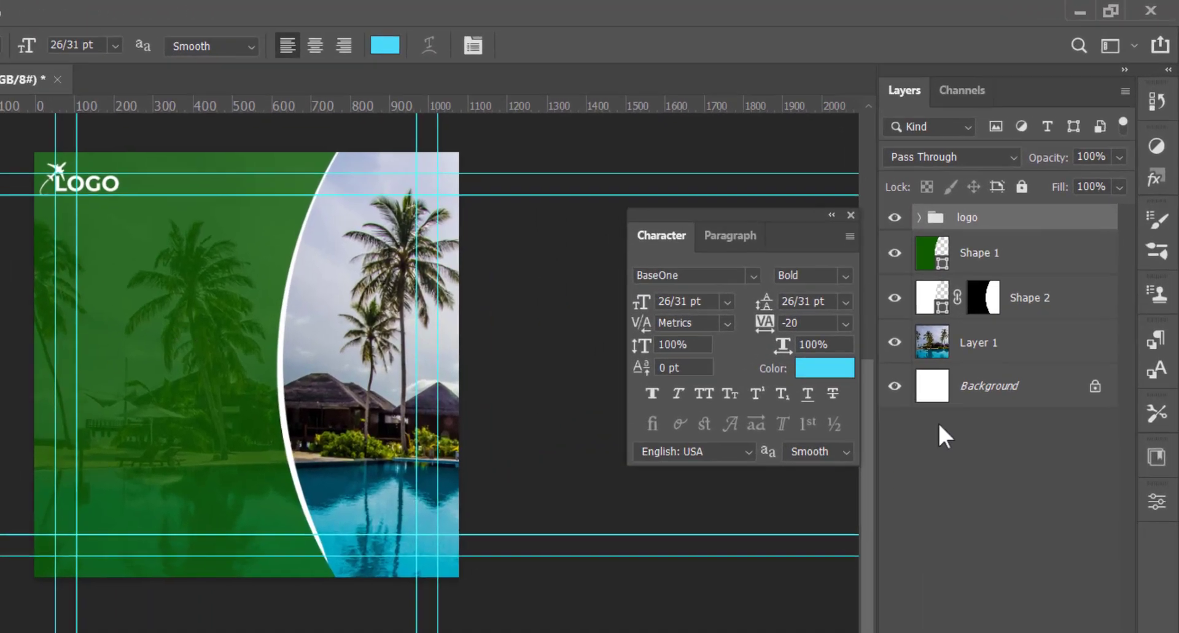
left_click(982, 298)
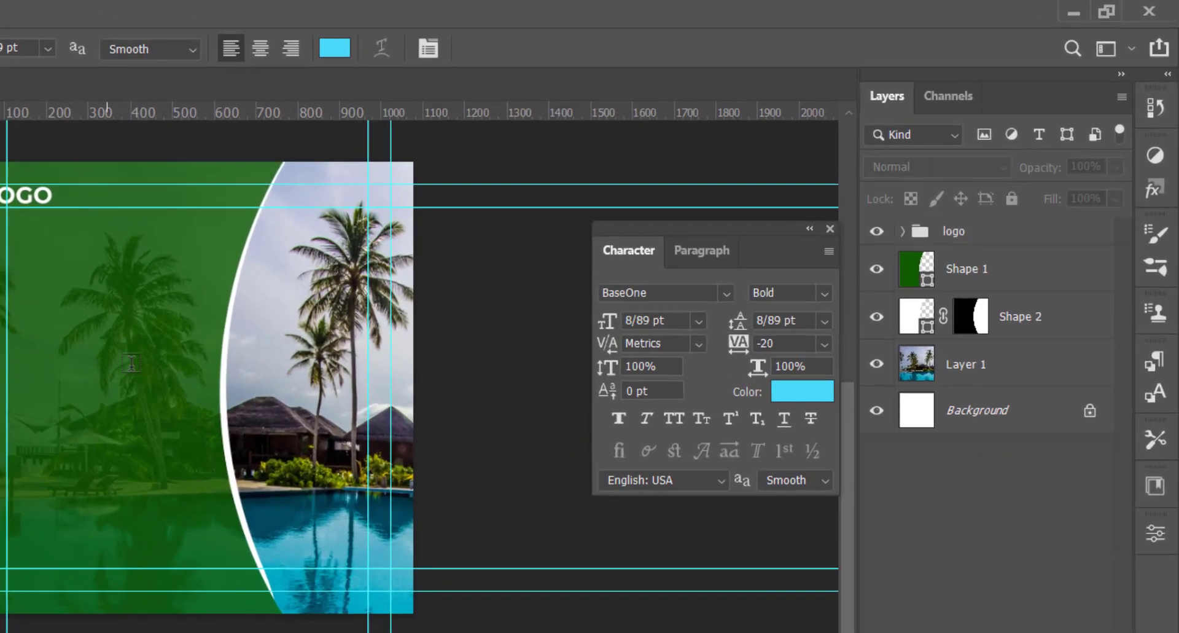
left_click(105, 346)
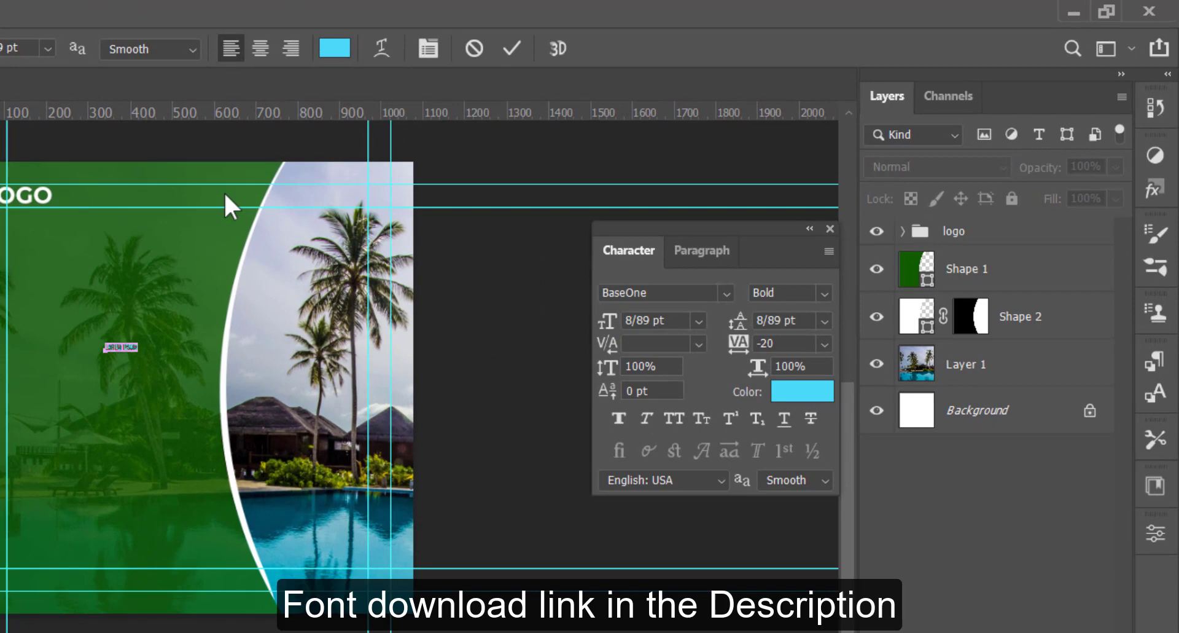
left_click(334, 48)
left_click(452, 410)
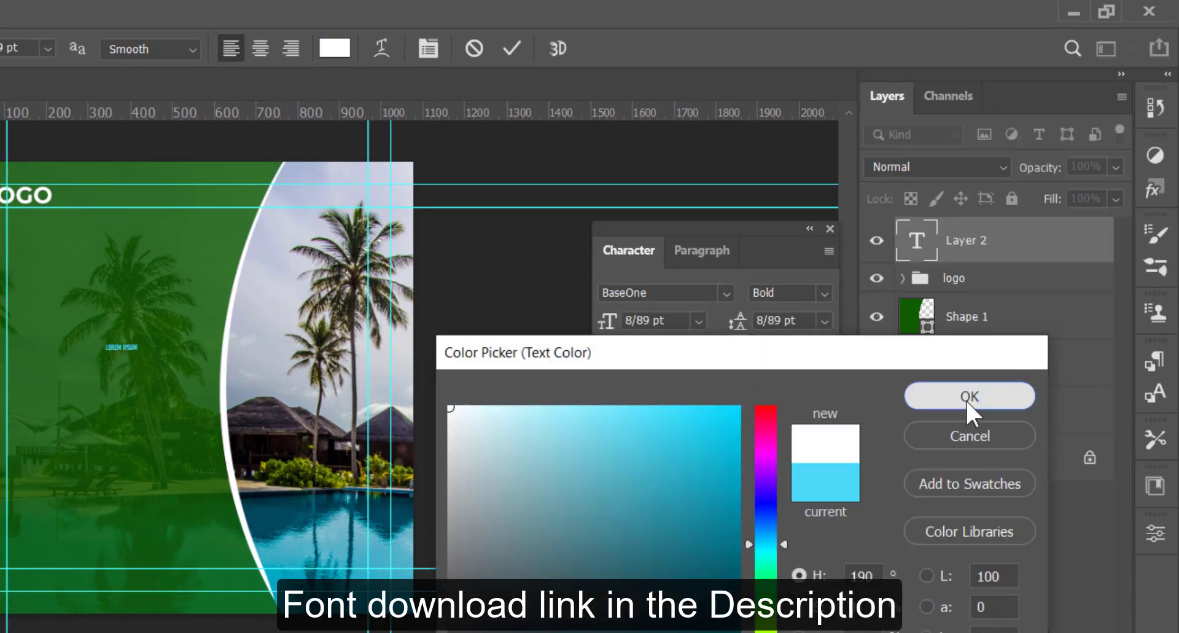
left_click(966, 399)
Step: Set the placeholder text's size to 73 pt and its font to &Matchmaker Regular
left_click(639, 315)
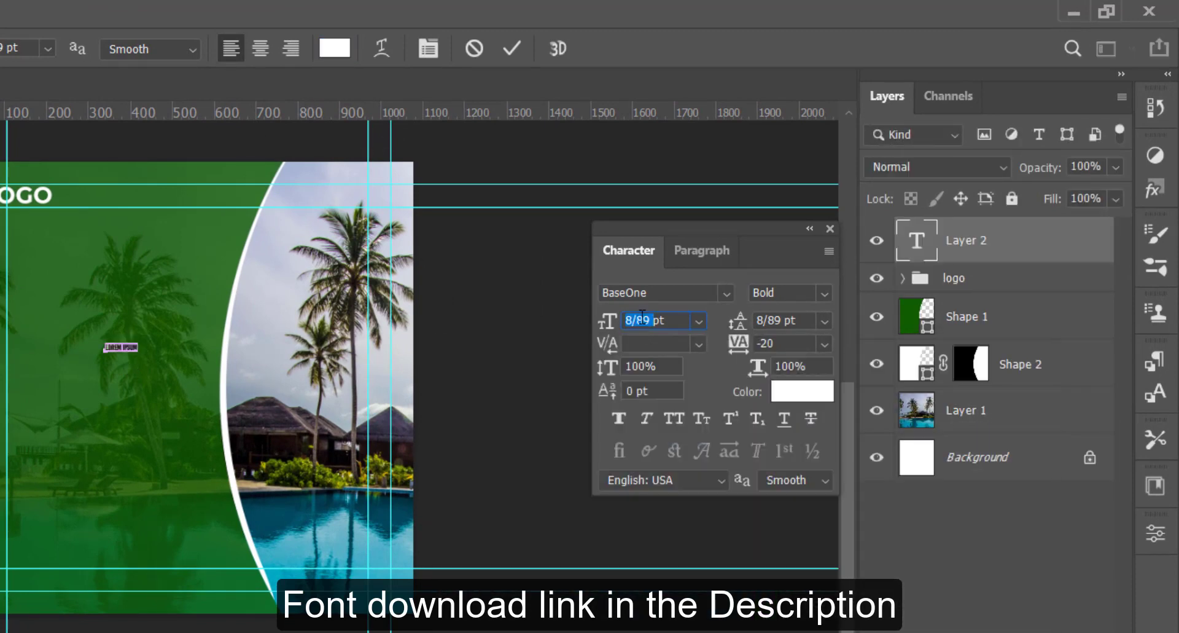
type("73")
key("Return")
left_click(727, 293)
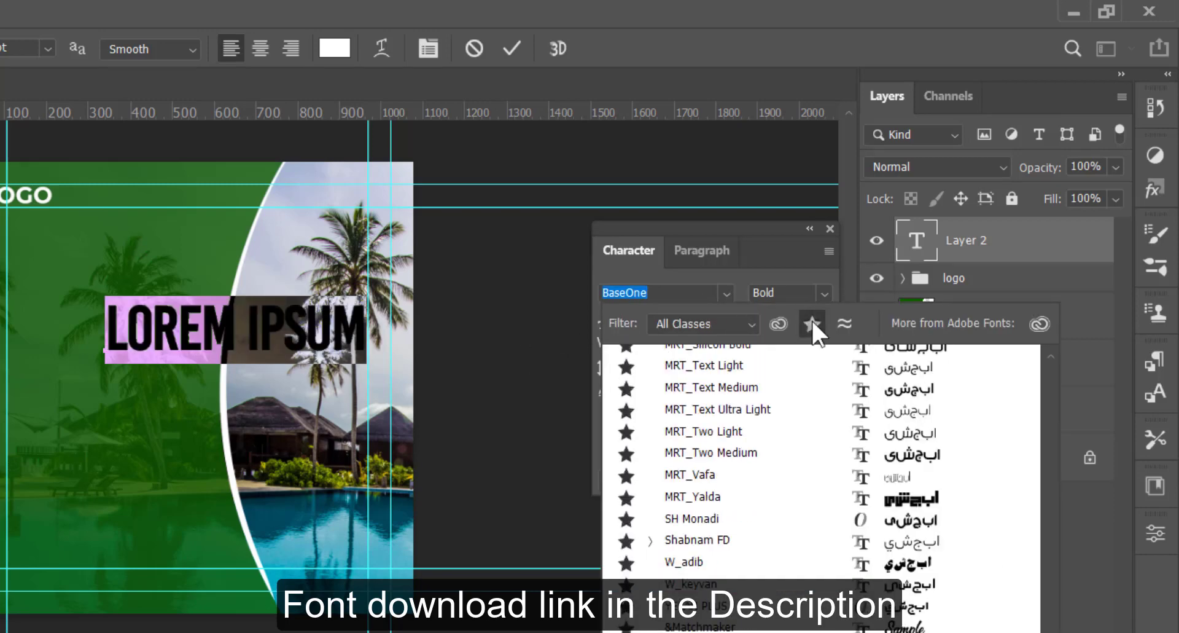
scroll(845, 522, "up", 5)
scroll(845, 522, "down", 3)
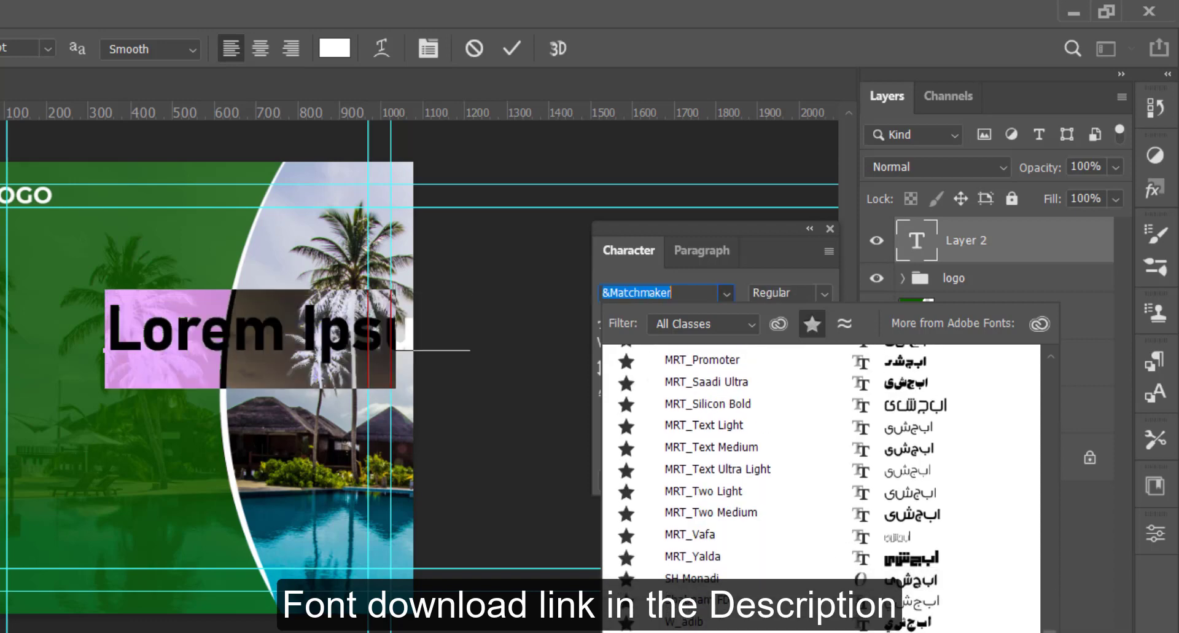
left_click(843, 632)
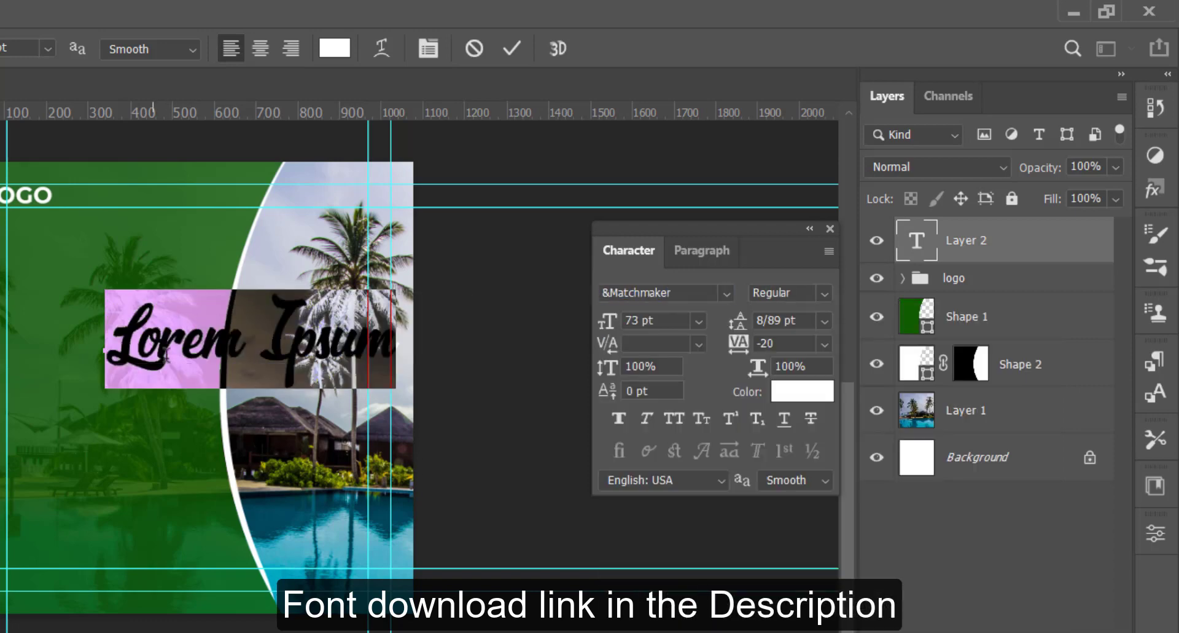
Step: Replace the placeholder text with "Best" and align it to the inner left guide on the green area
triple_click(137, 345)
type("Best")
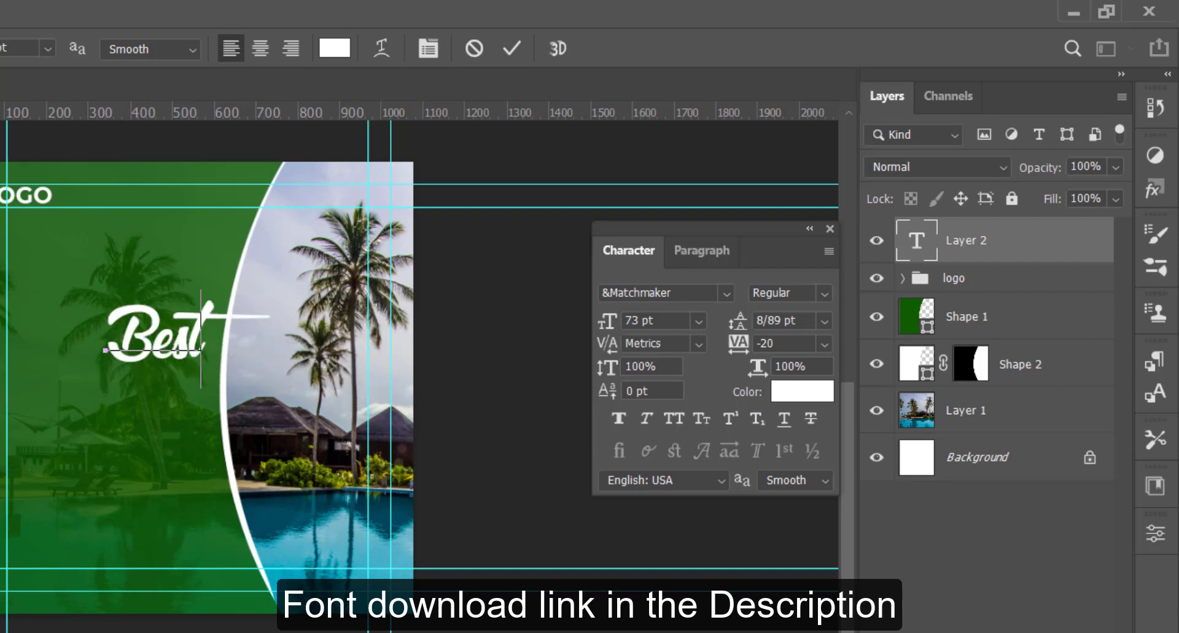
key("ctrl+Return")
left_click_drag(164, 325, 68, 363)
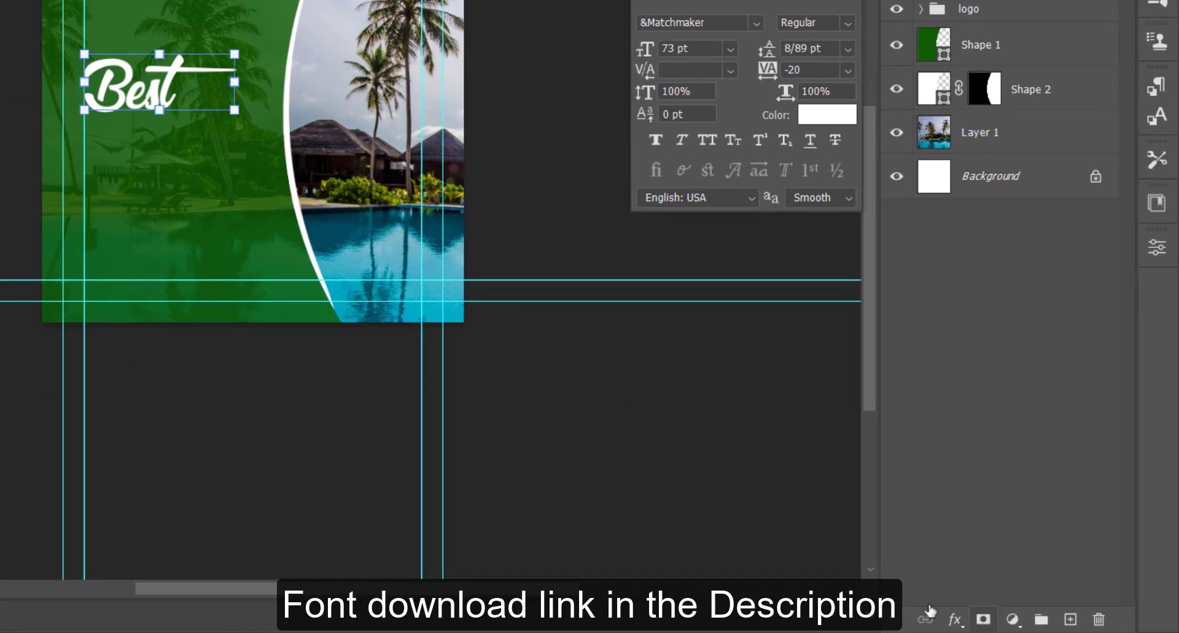
Step: Add a black drop shadow to the Best text with 80% opacity, 90° angle, 11 px distance and 5 px size
left_click(1012, 632)
left_click(1022, 632)
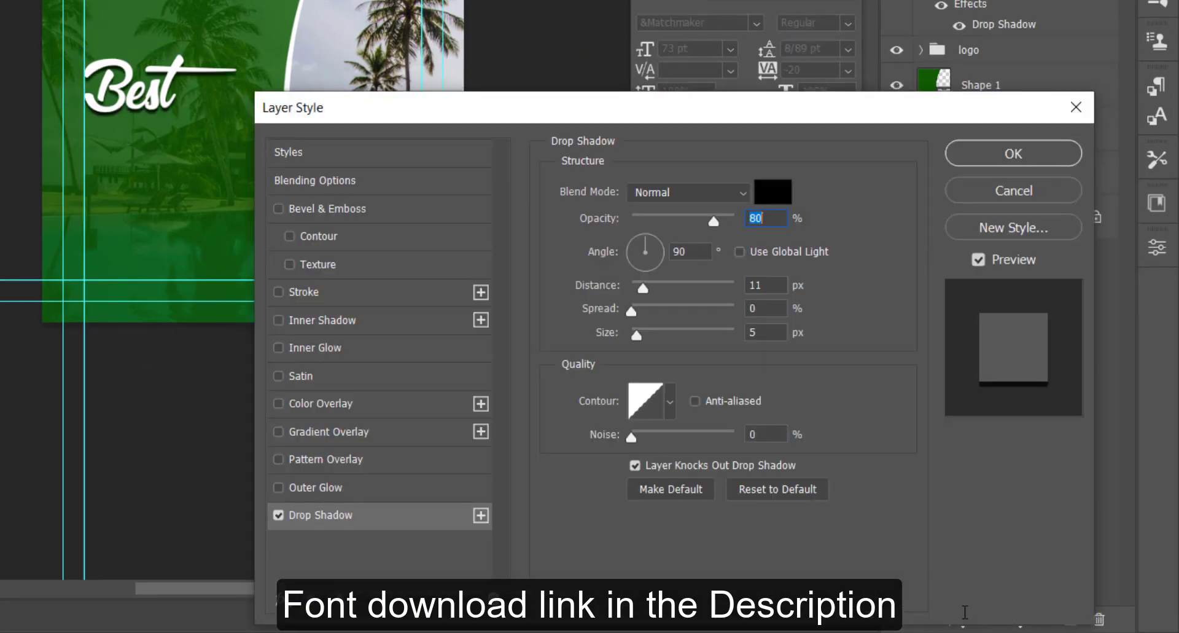
left_click(995, 154)
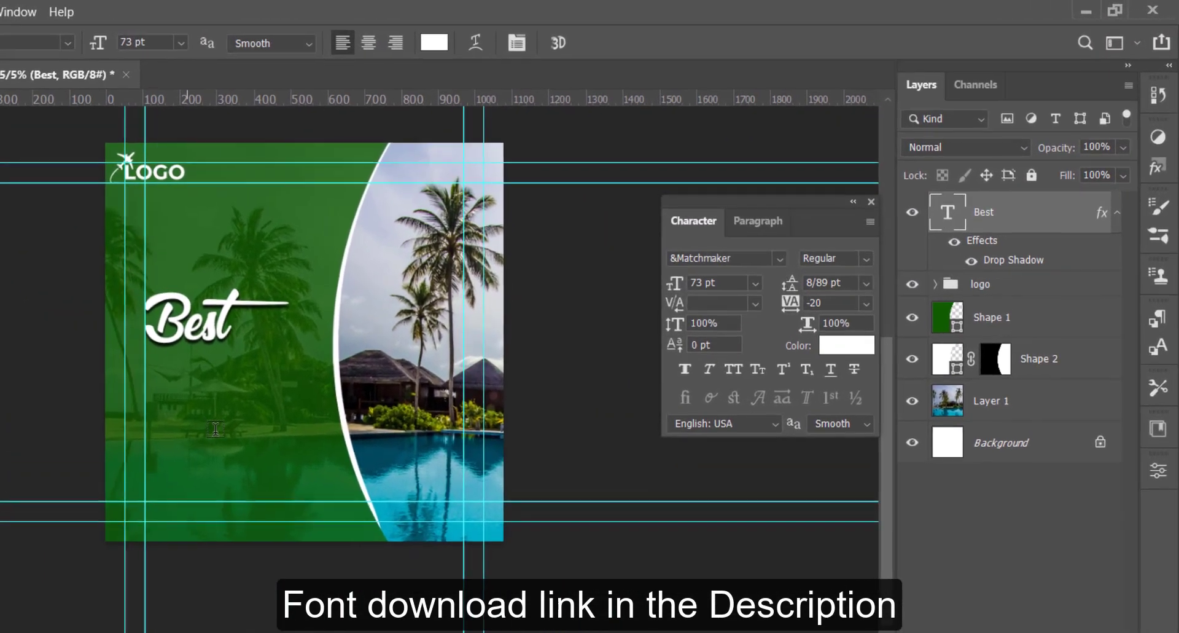
Step: Start a new text layer below Best, using the BaseOne Regular font at 97 pt
left_click(215, 428)
left_click(778, 258)
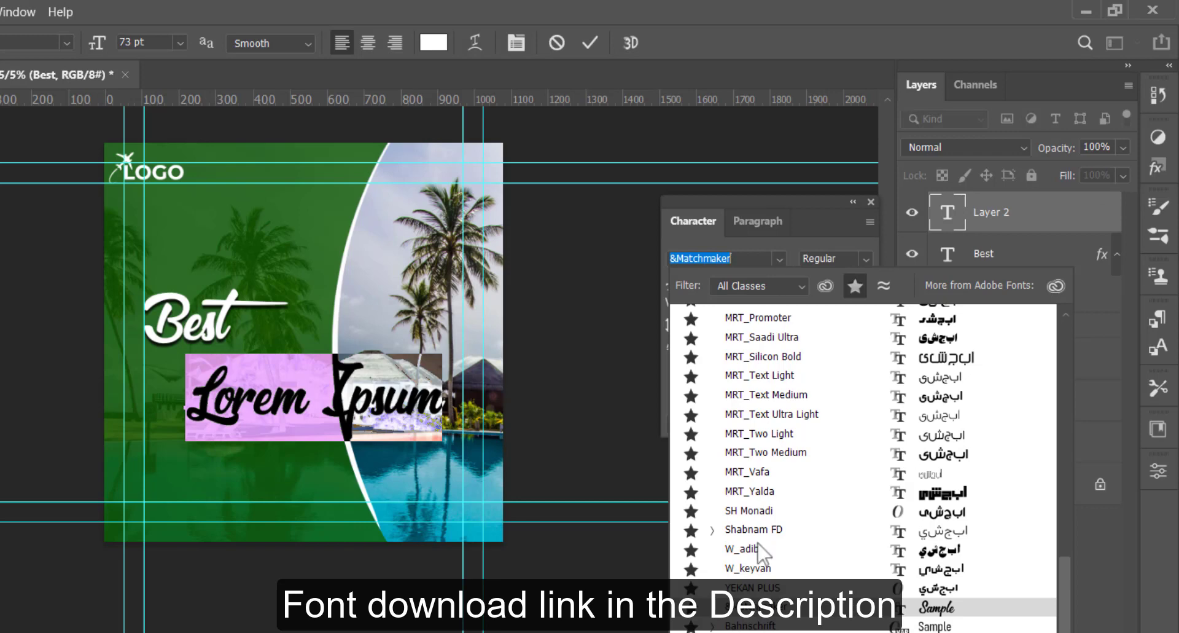
left_click(740, 632)
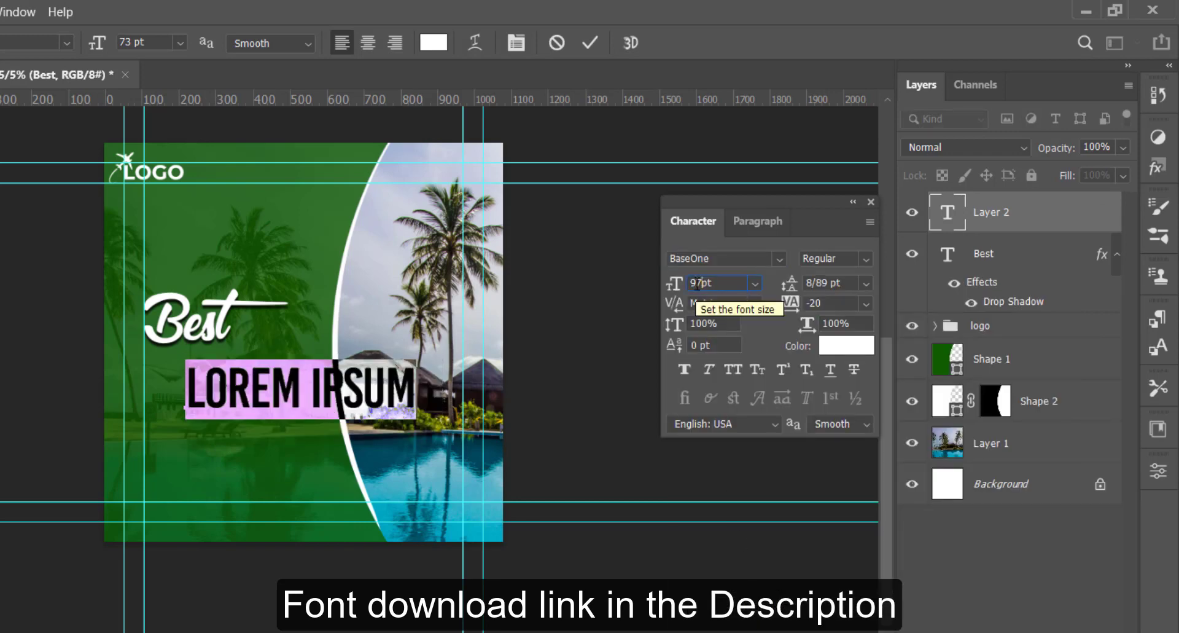
key("Return")
Step: Change the new placeholder text's colour to light blue using the copied colour code
left_click(845, 344)
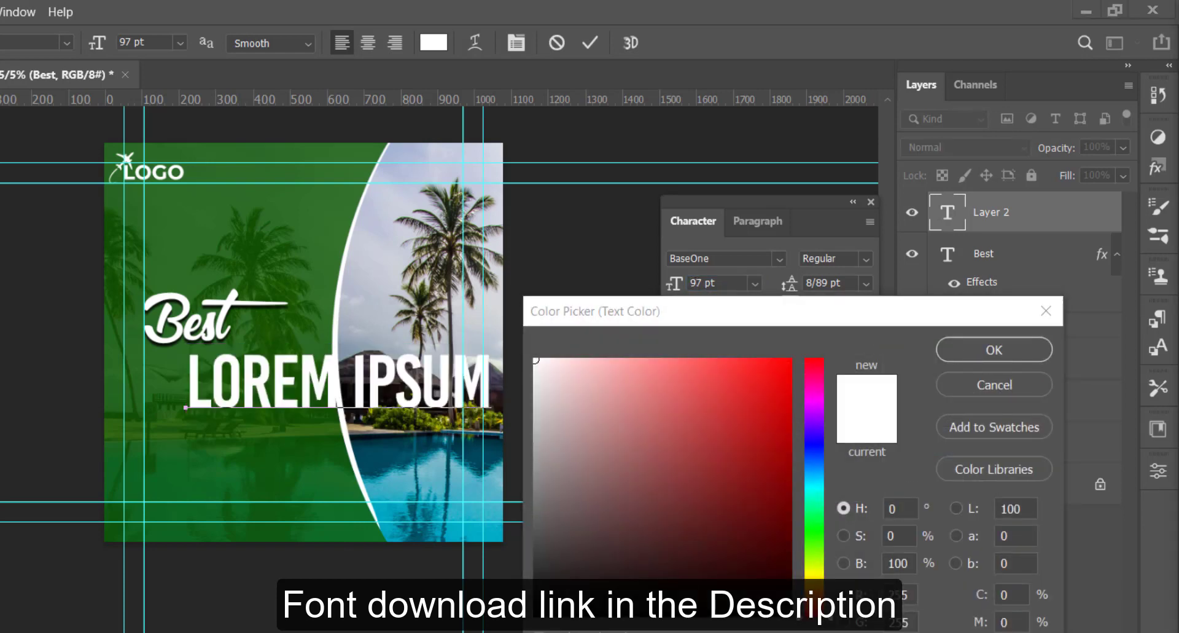
right_click(881, 632)
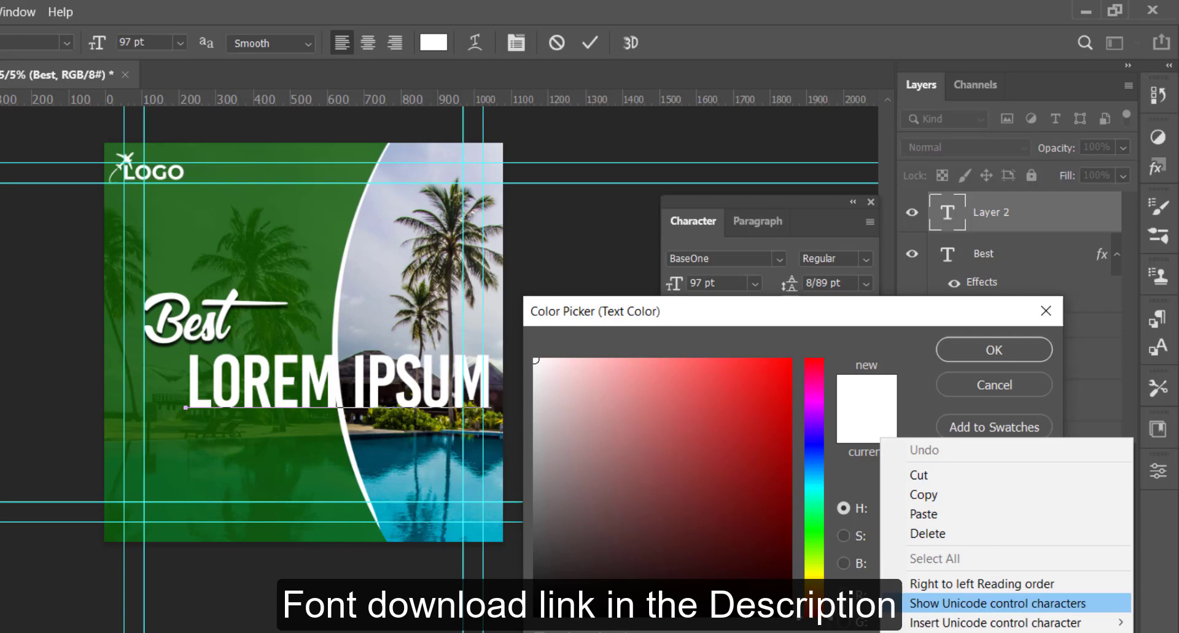
left_click(920, 514)
left_click(995, 349)
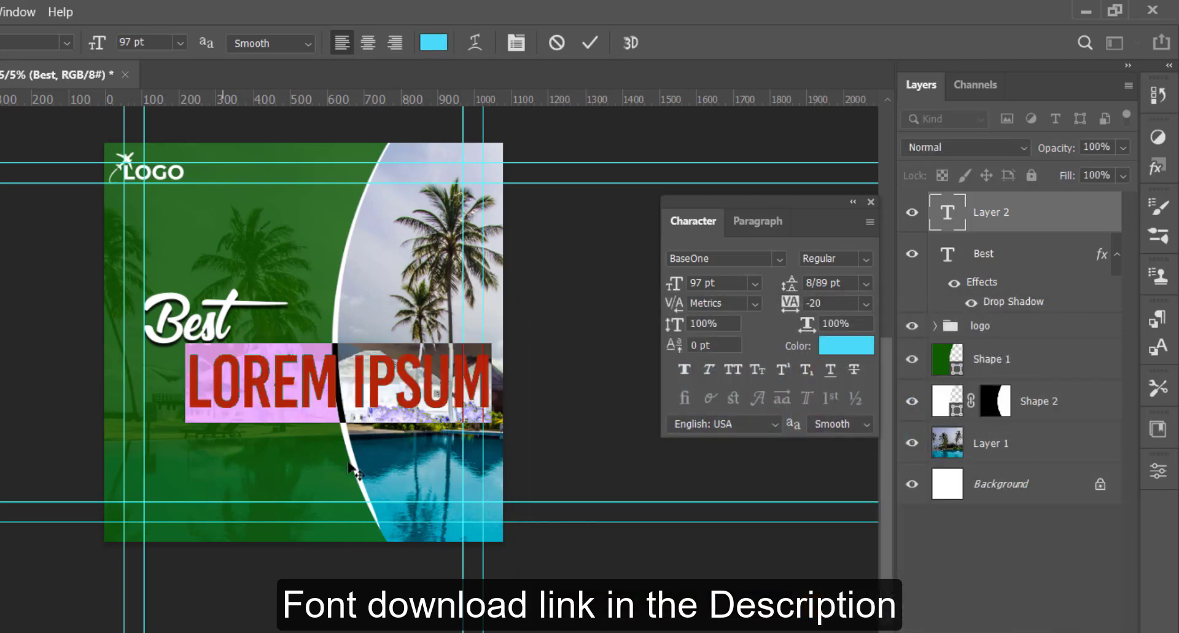
Step: Replace the placeholder with "HOLIDAY" and place it directly under Best, aligned to the inner left guide
left_click_drag(258, 484, 239, 481)
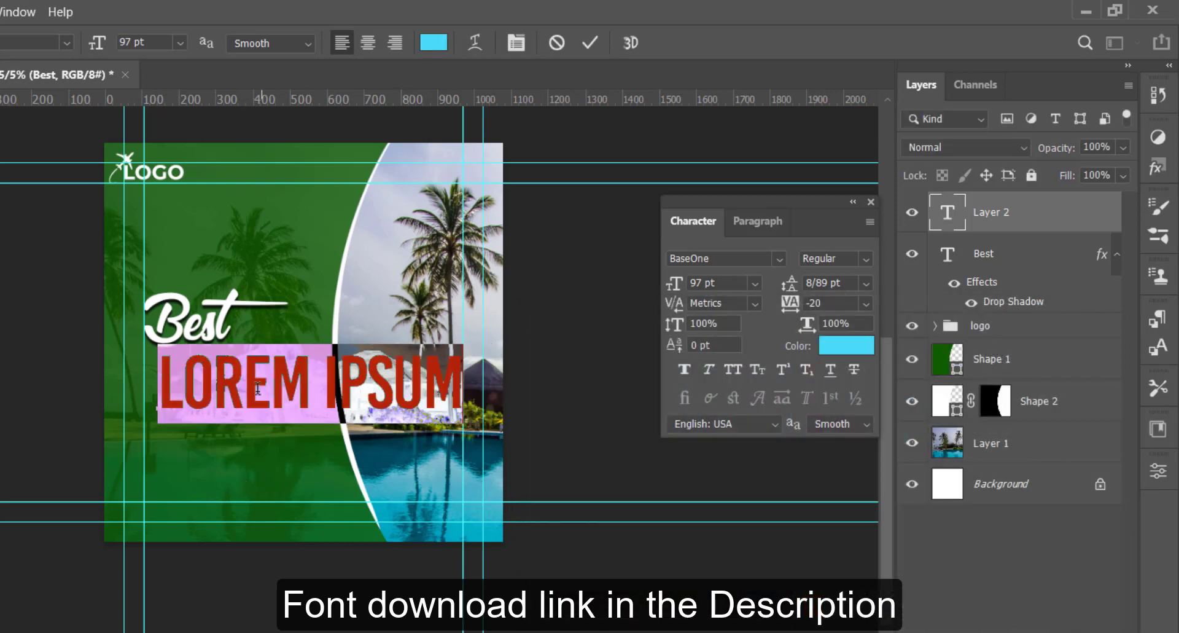
type("H")
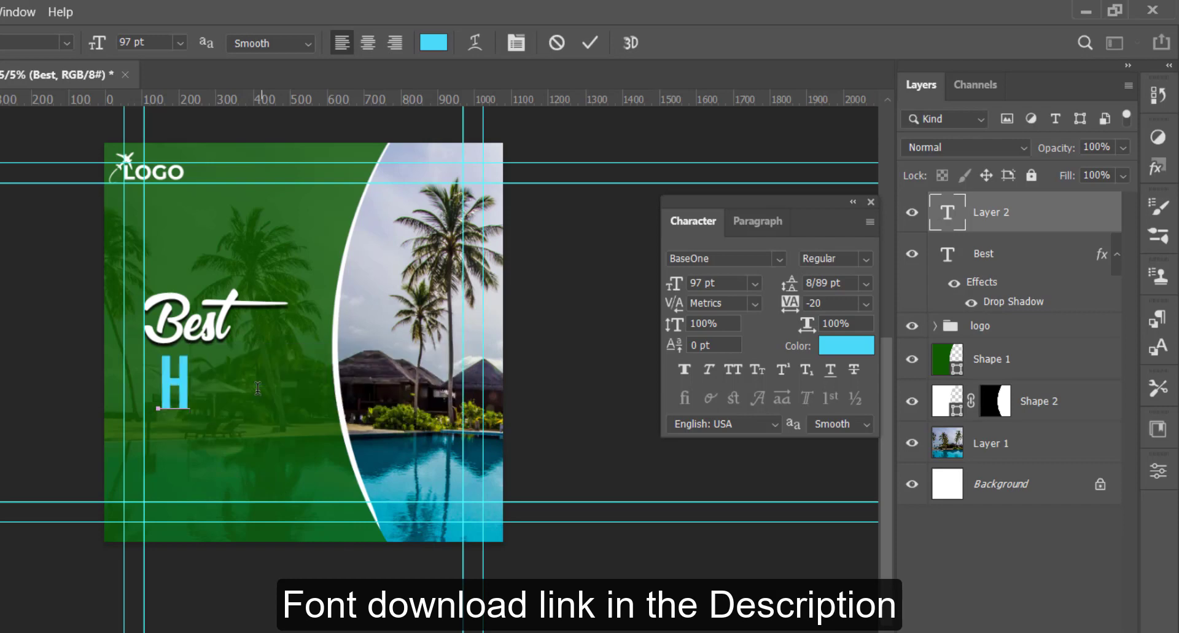
type("O")
type("LI")
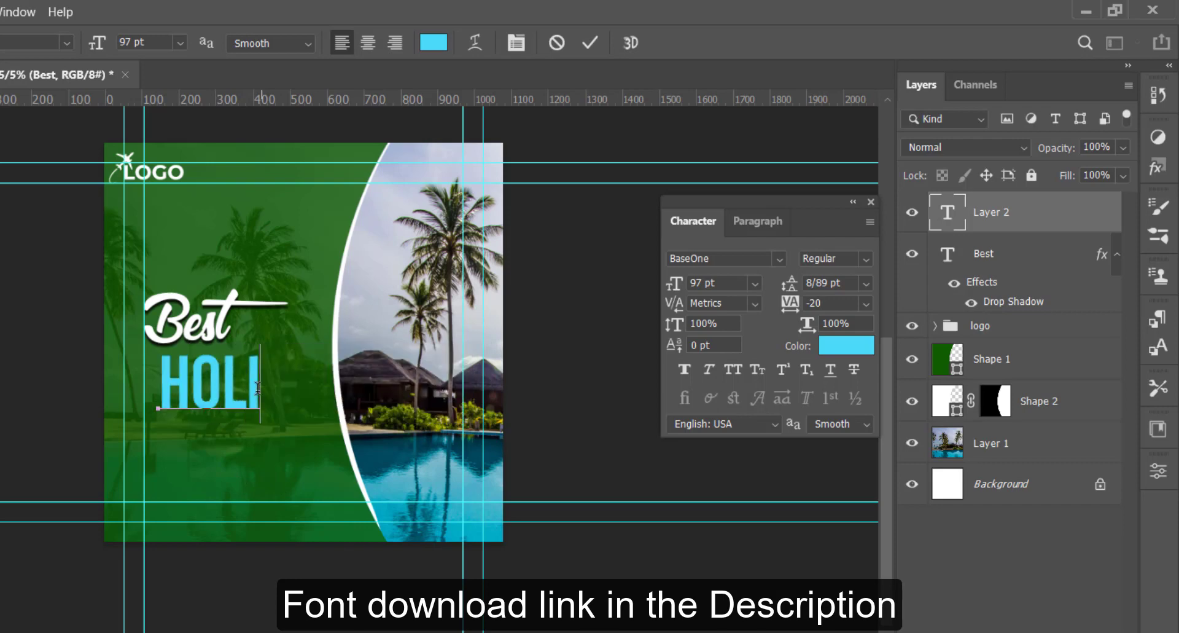
type("DAY")
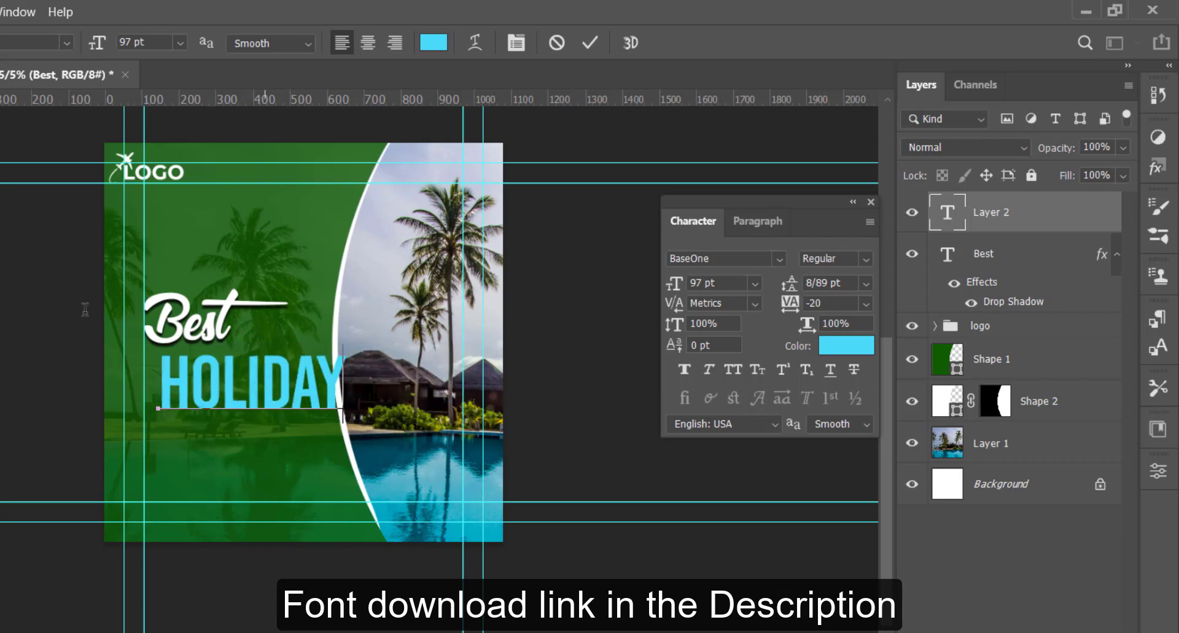
key("ctrl+Return")
left_click_drag(293, 398, 274, 379)
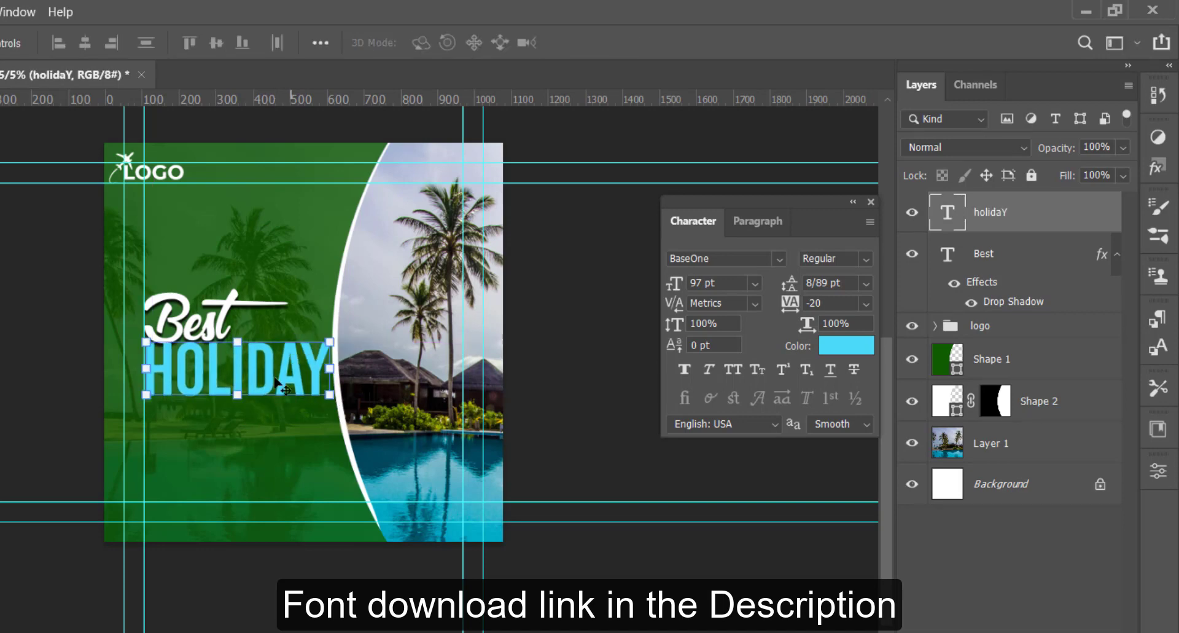
Step: Move the Best layer above the HOLIDAY layer and nudge the Best text slightly down onto it
left_click(1020, 262)
left_click_drag(1013, 255, 1008, 203)
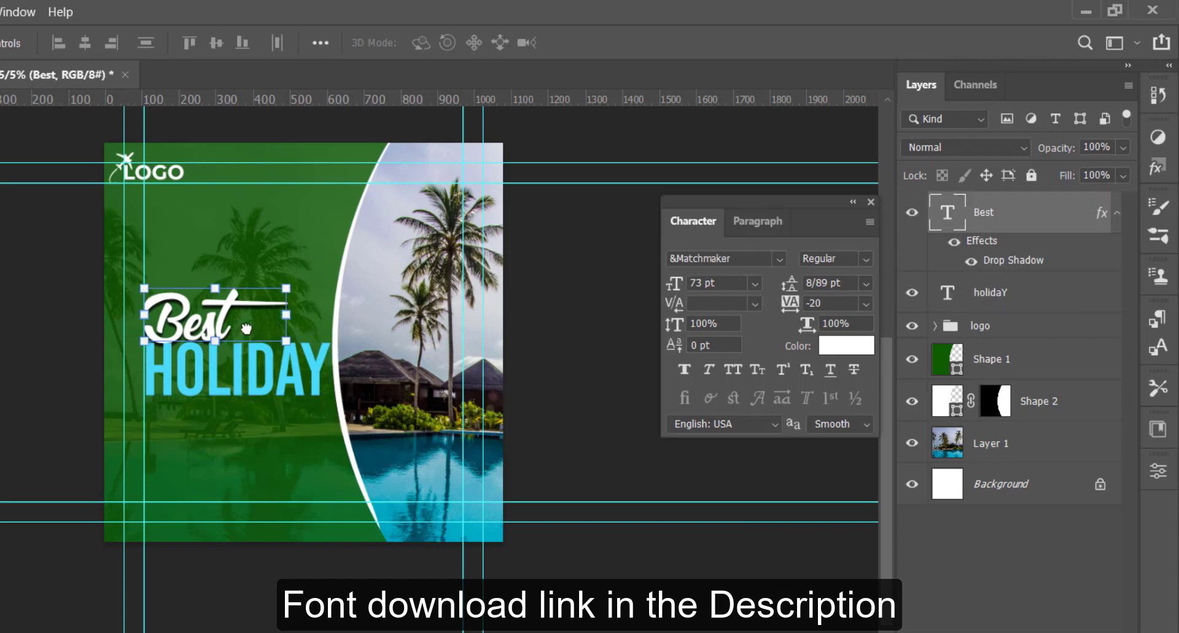
key("shift+Down")
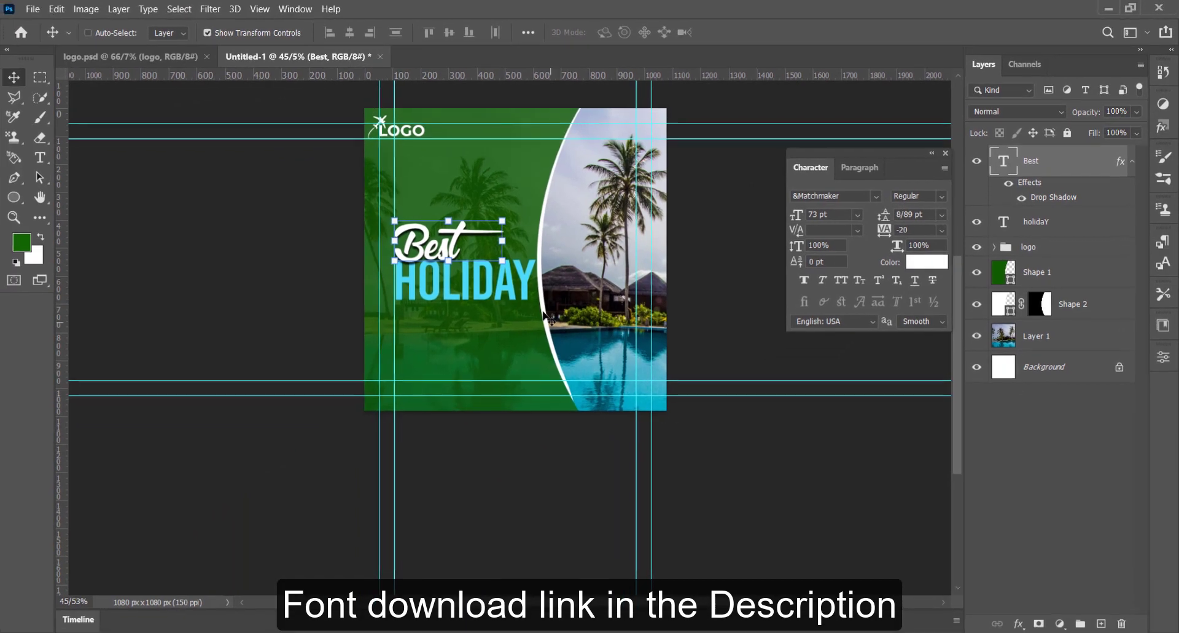
Step: Start a new white text layer below HOLIDAY and set its size to 30 pt
scroll(312, 382, "up", 2)
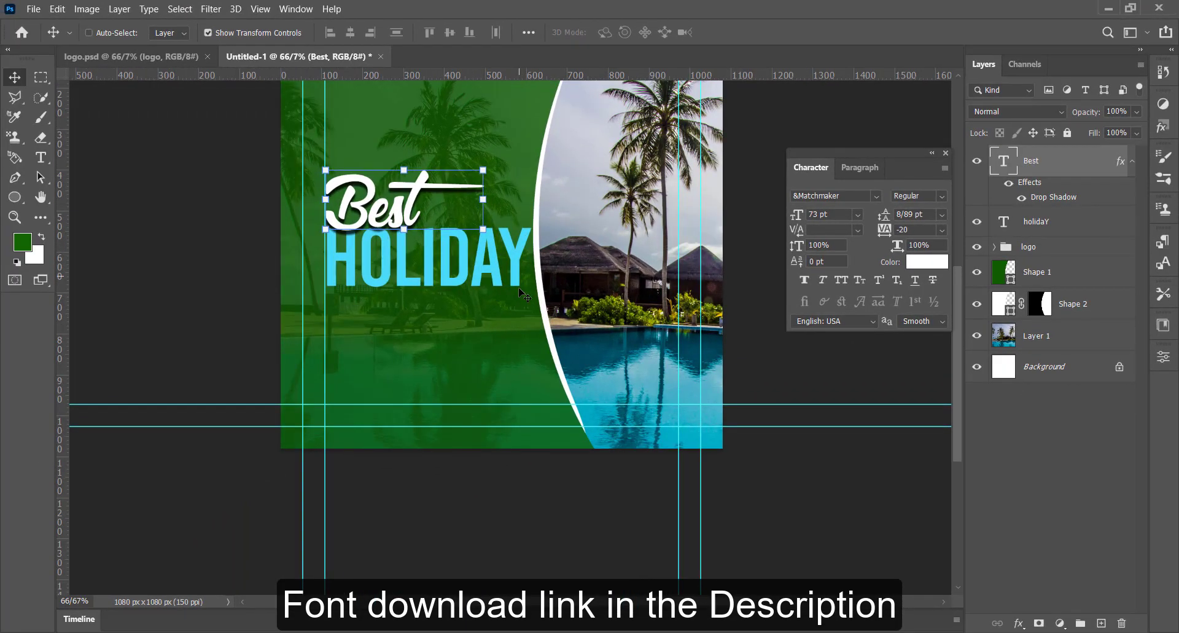
key("ctrl+0")
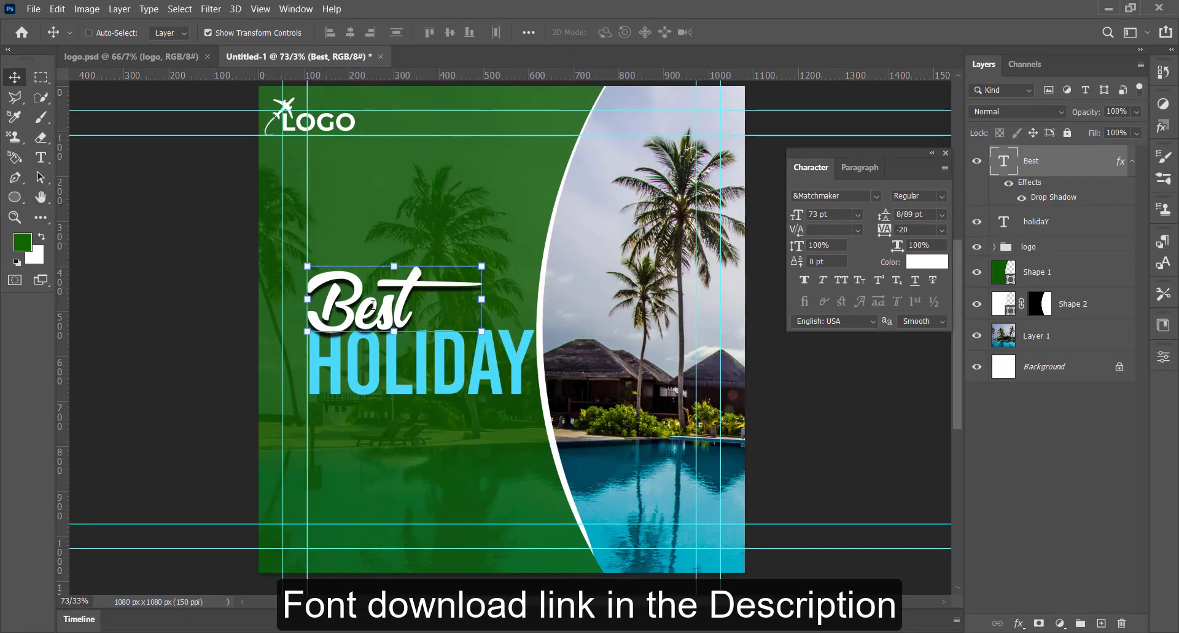
left_click(42, 158)
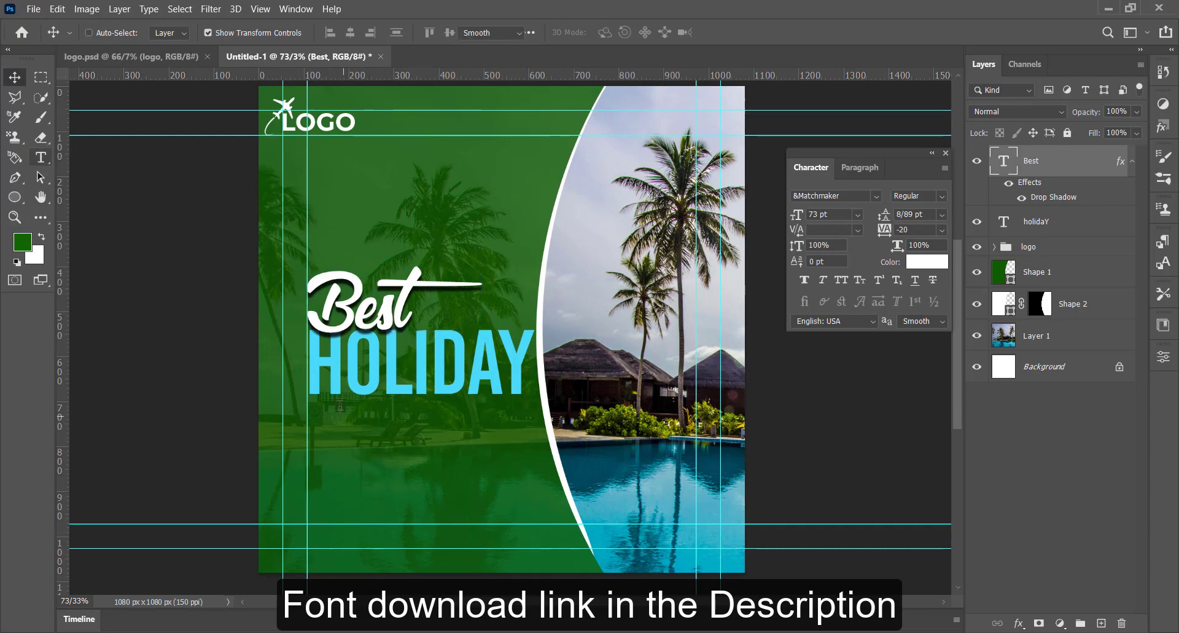
left_click(402, 460)
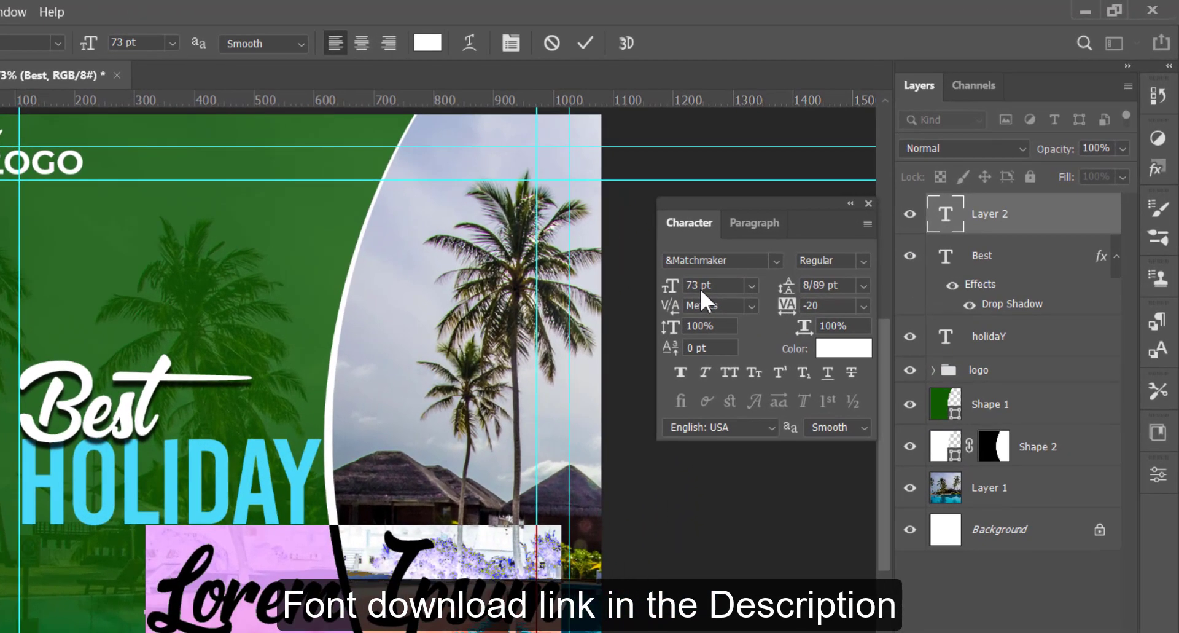
double_click(702, 286)
type("30")
key("Return")
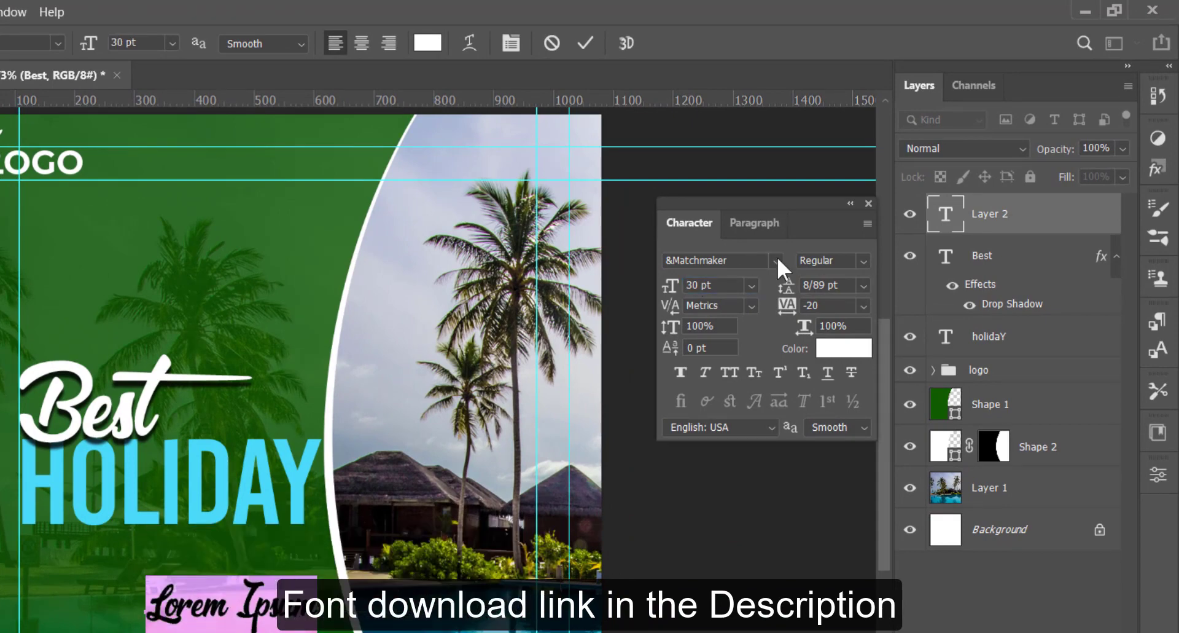
Step: Find the SG Kara SemiBold font and apply it to the 30 pt placeholder text
left_click(776, 256)
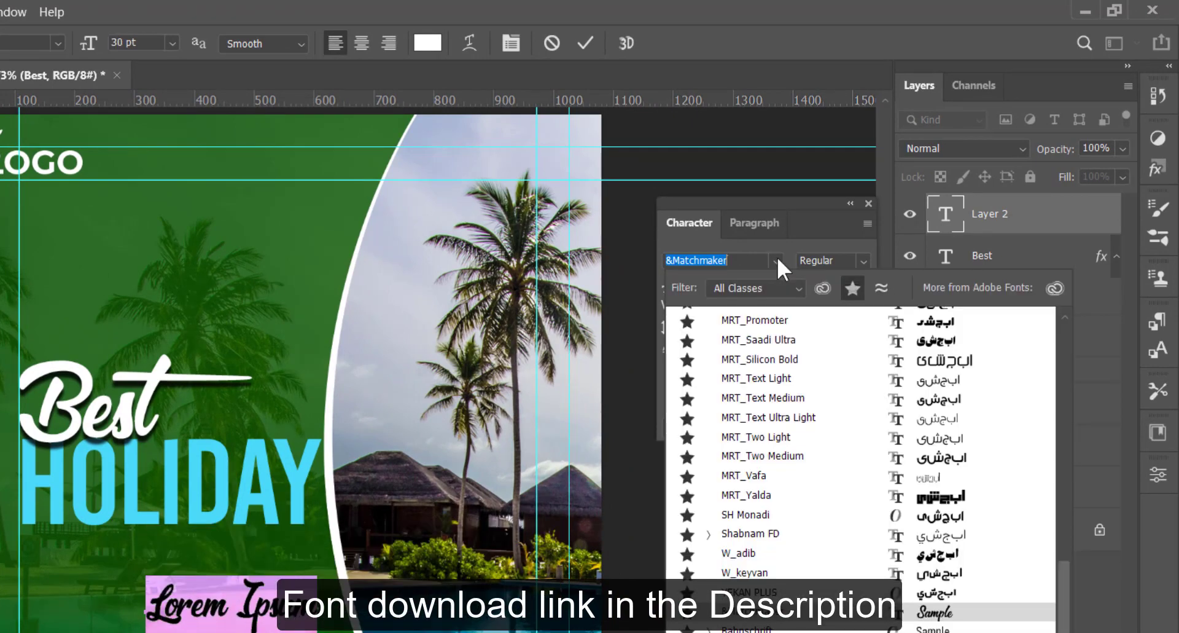
left_click(777, 257)
left_click_drag(666, 260, 720, 261)
type("SG")
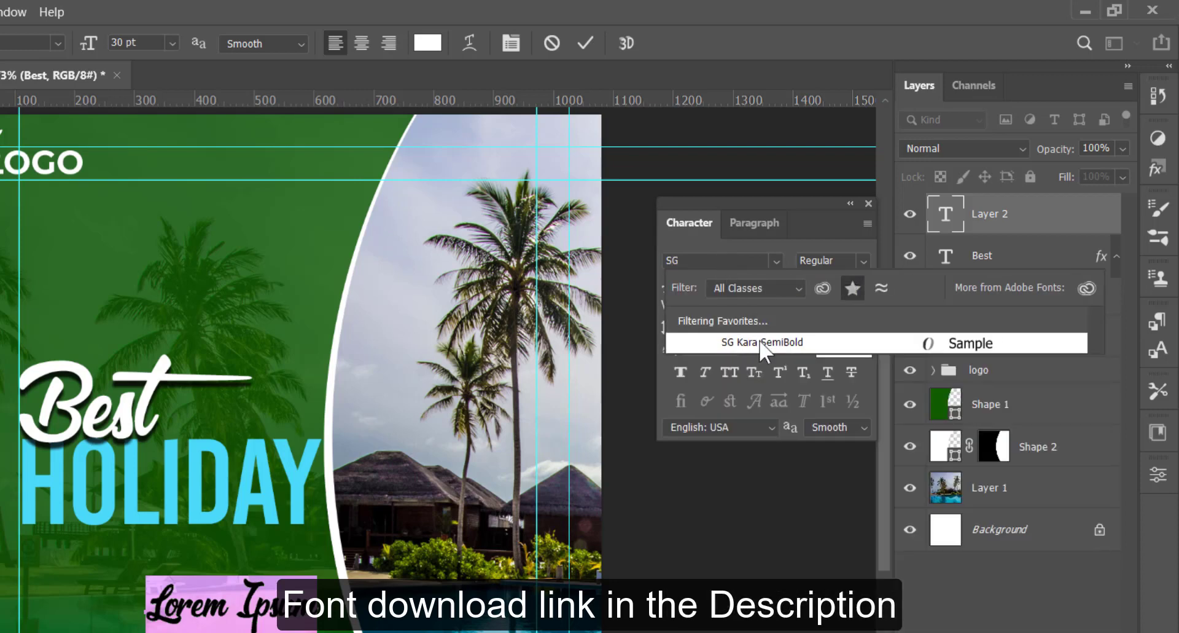
left_click(759, 341)
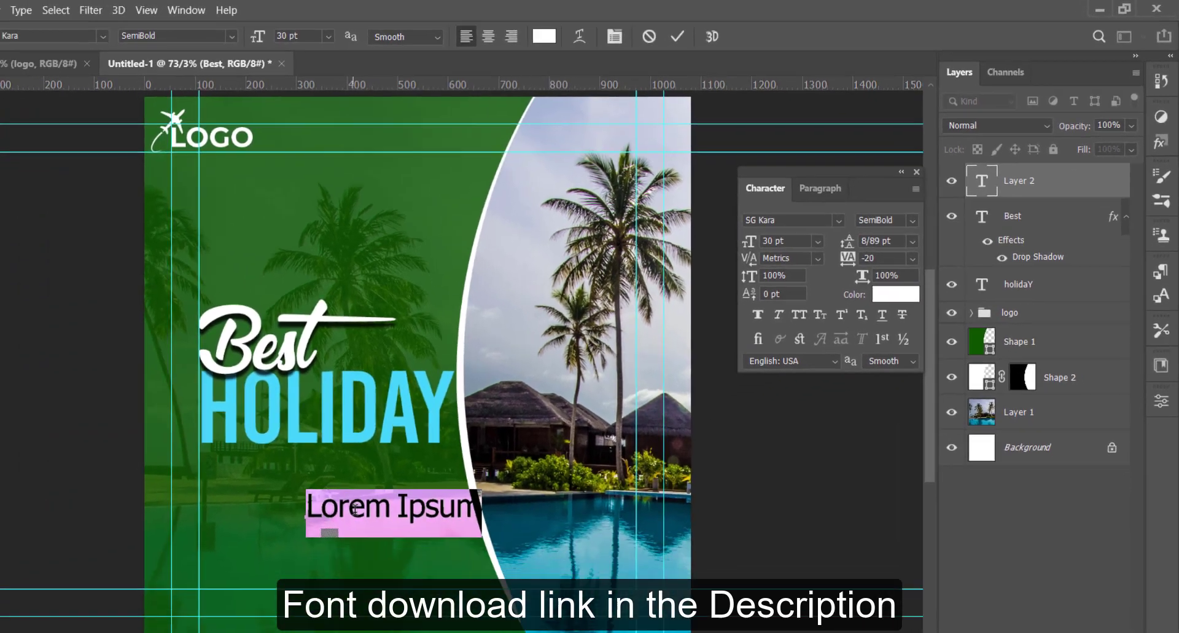
Step: Replace the placeholder with "JUST THIS SUMMER" in all caps, broken onto two lines after THIS
type("just")
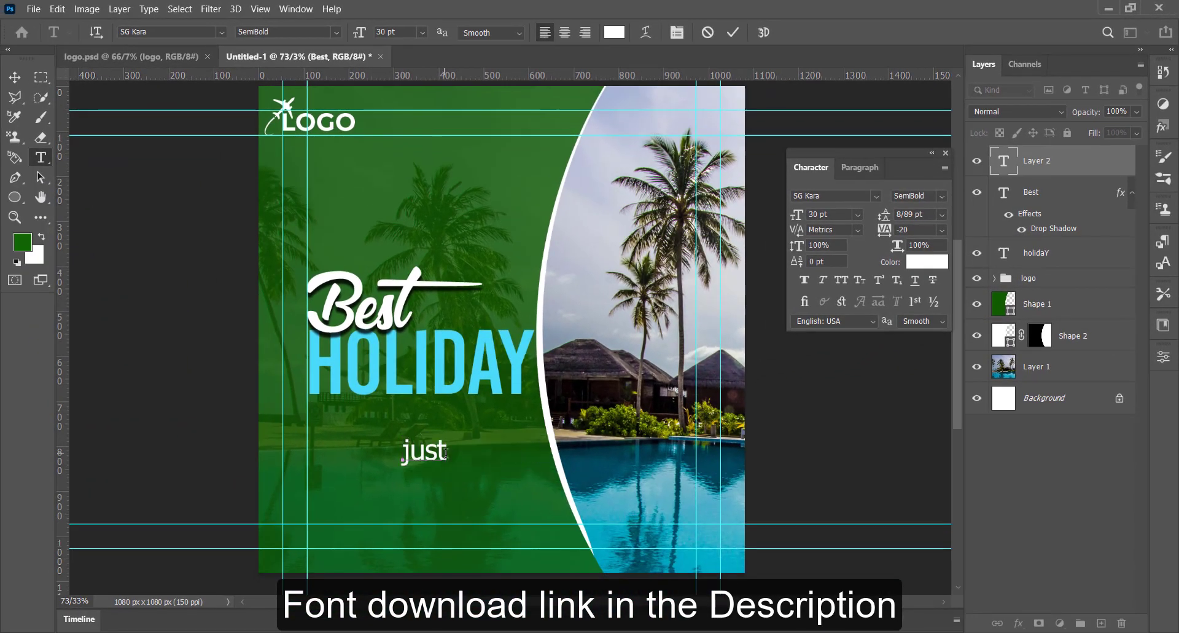
key("BackSpace")
key("BackSpace")
key("BackSpace")
key("BackSpace")
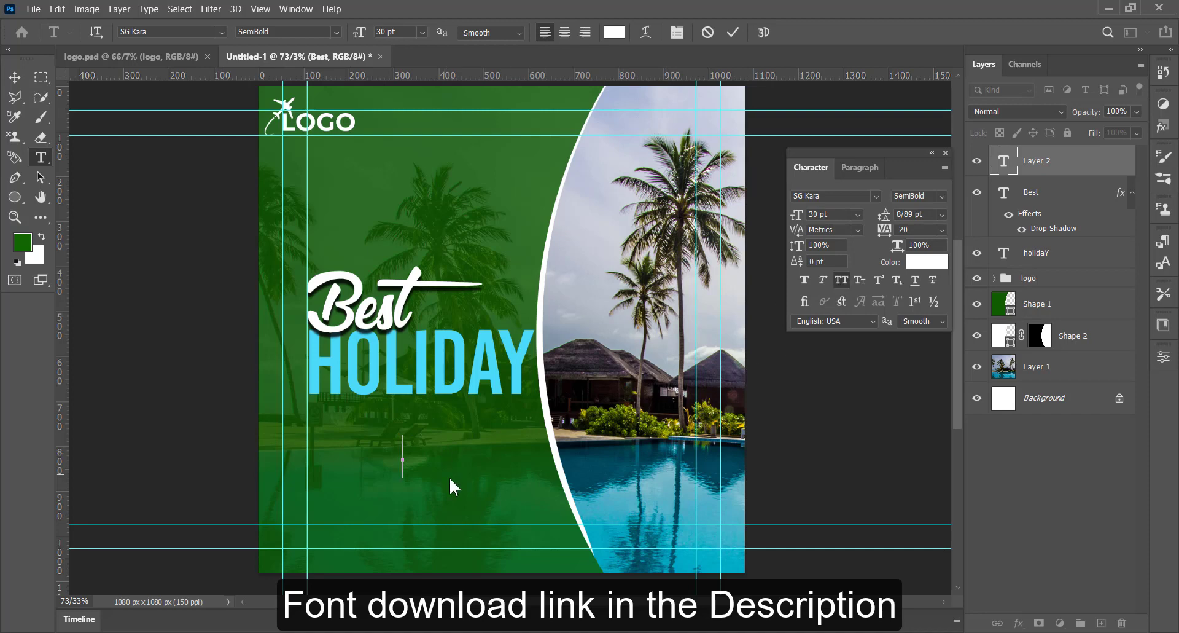
type("JUS")
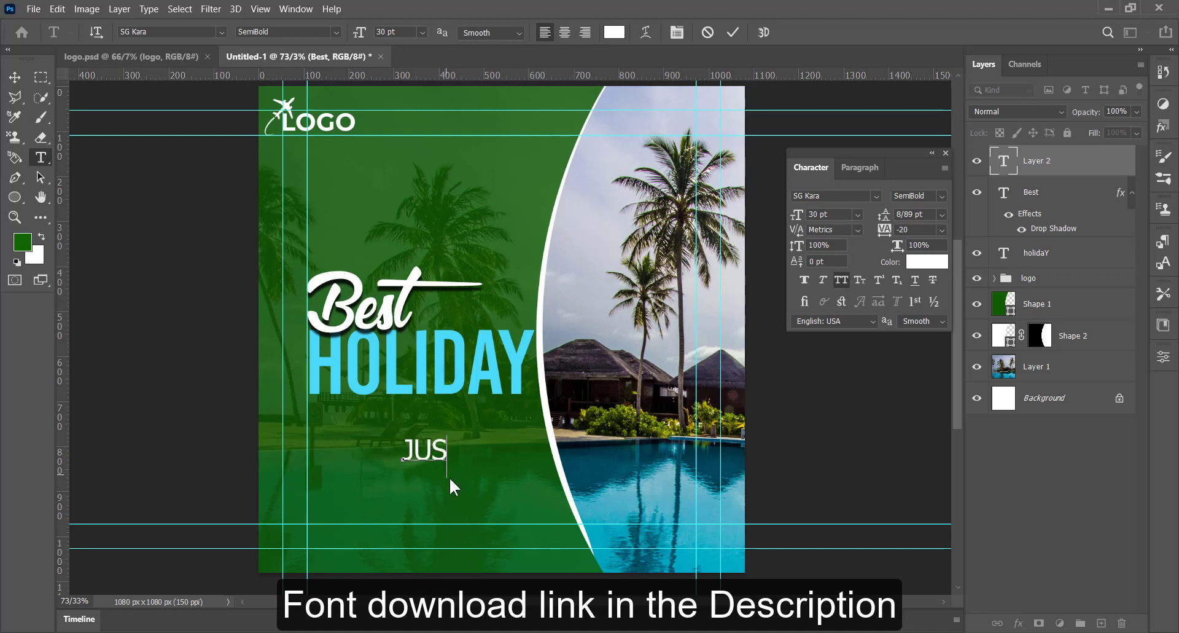
type("T THIS")
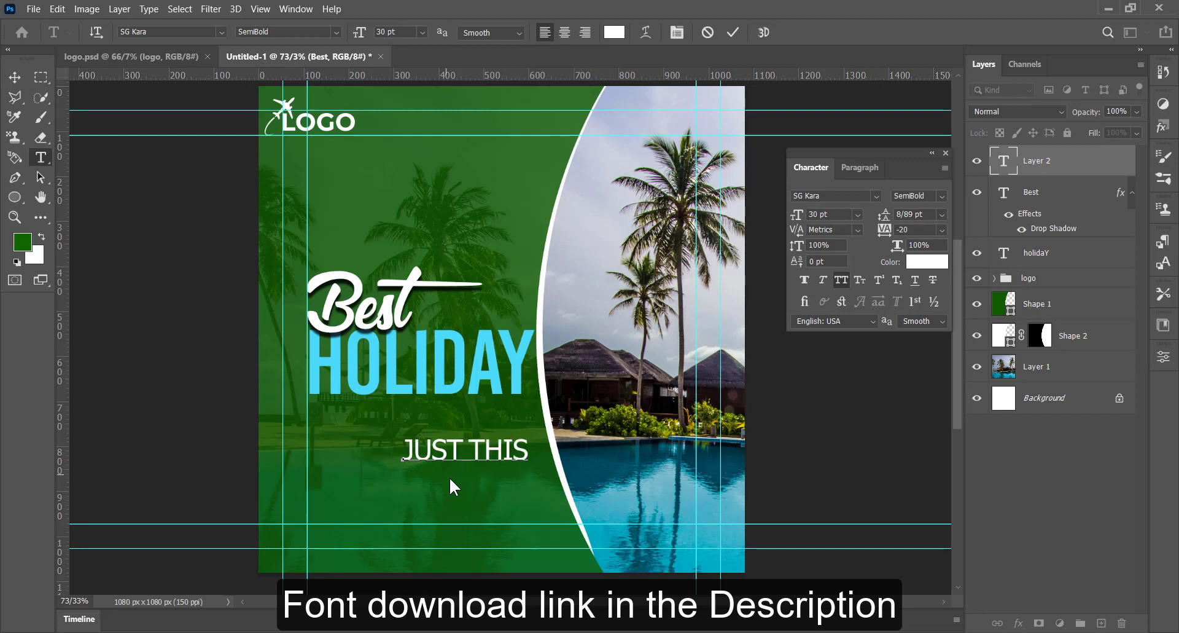
key("Return")
type("SUMMER")
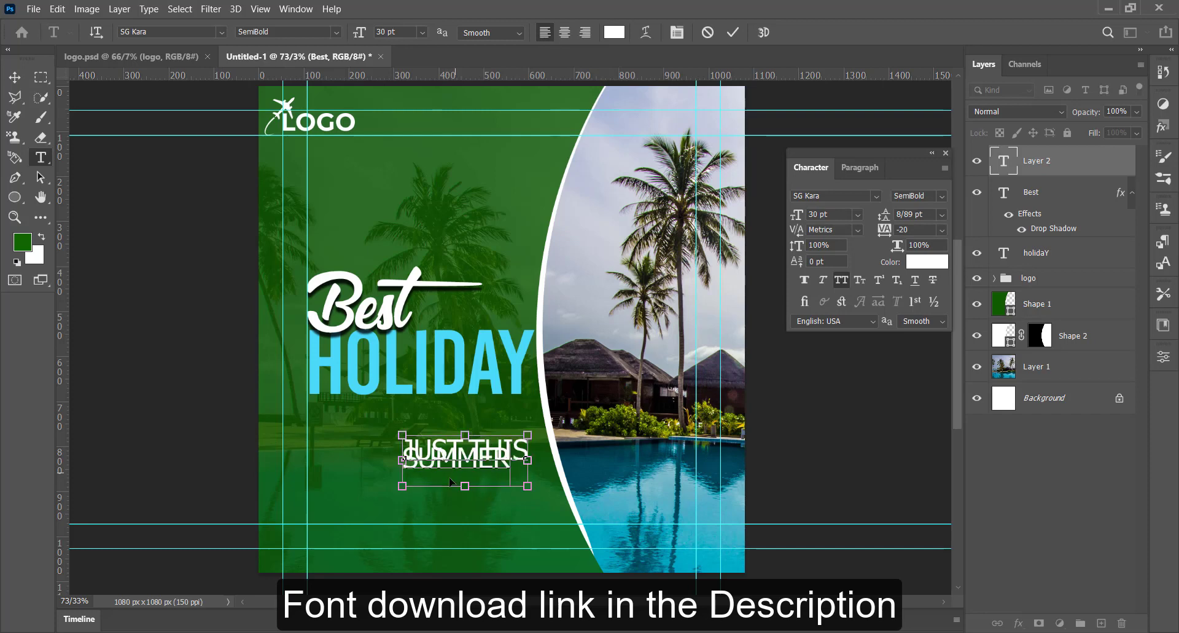
Step: Set the two-line text's leading to 33 pt and tracking to 0, and move it up beneath HOLIDAY
key("ctrl+a")
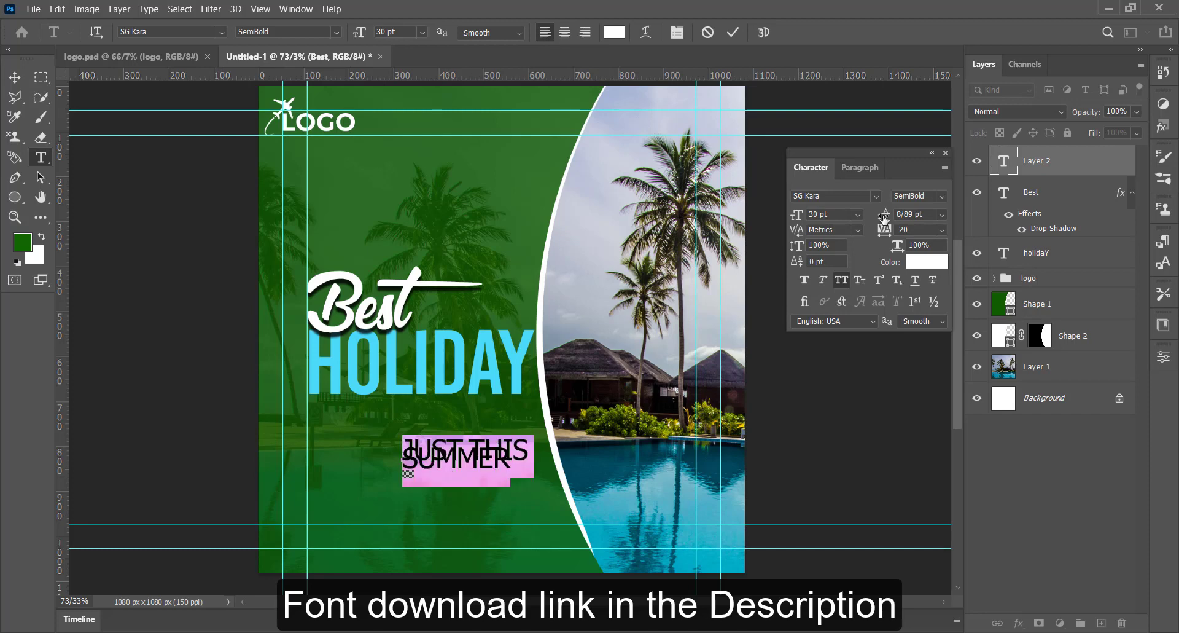
mouse_move(884, 218)
left_mouse_down()
mouse_move(904, 218)
mouse_move(863, 227)
left_mouse_up()
type("0")
key("Return")
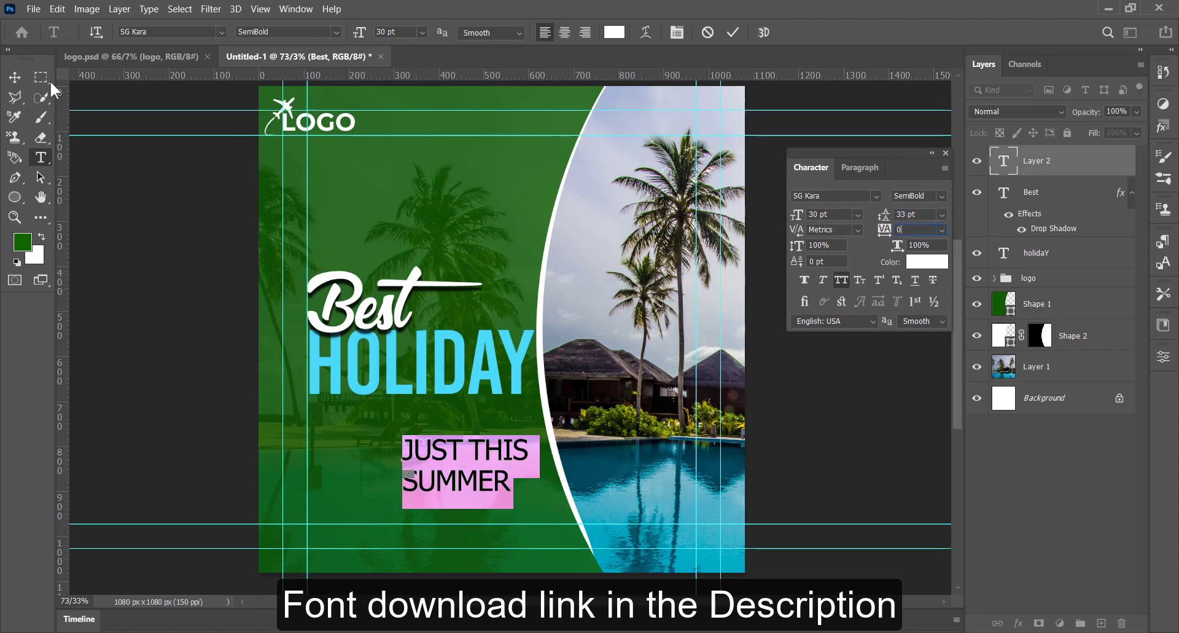
left_click(15, 76)
left_click_drag(486, 467, 429, 441)
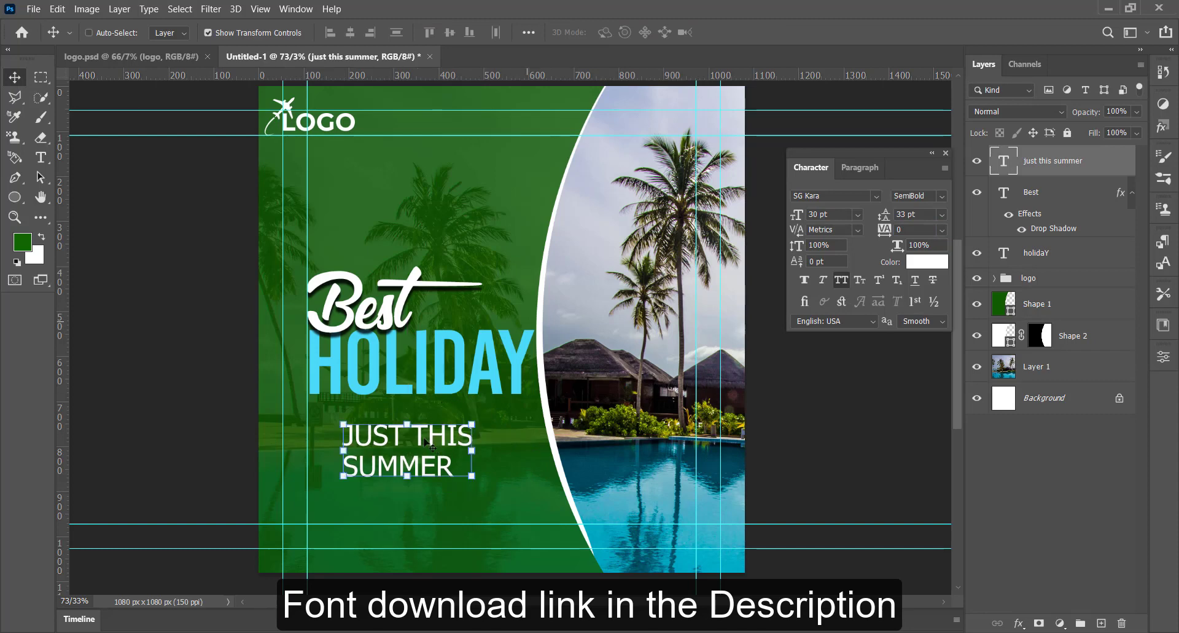
Step: Draw a white circle of about 240 x 240 px over the upper part of the curved white border
left_click(15, 196)
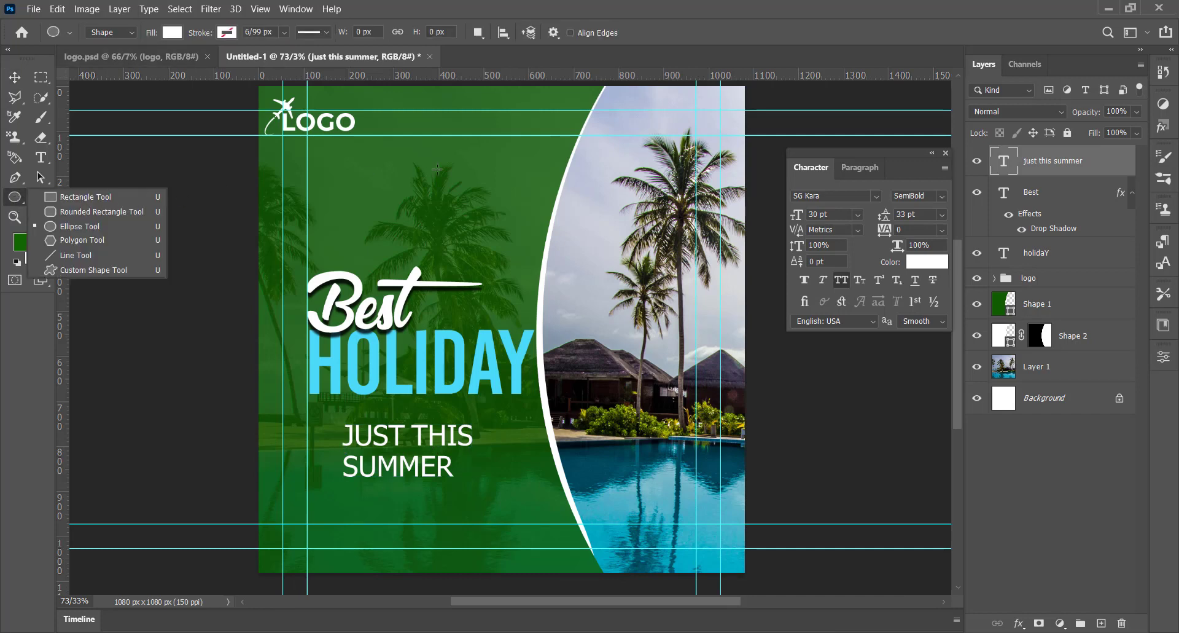
left_click(80, 226)
left_click_drag(511, 166, 616, 282)
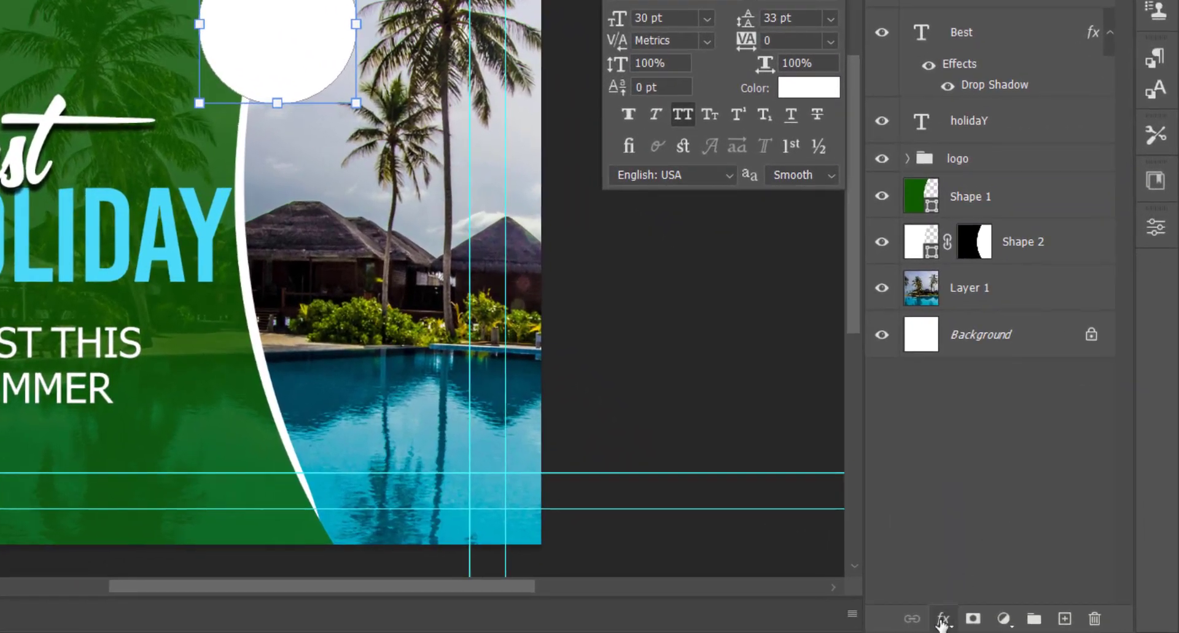
Step: Add a green-to-black gradient overlay to the circle, with the green color stop at 17%
left_click(954, 618)
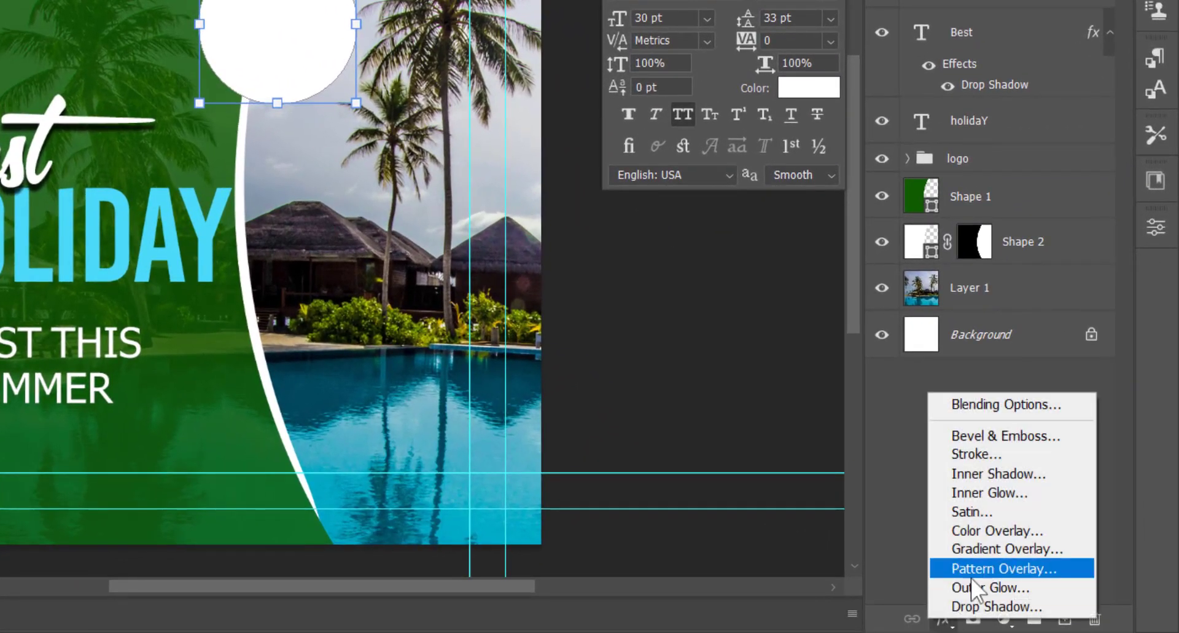
left_click(1003, 551)
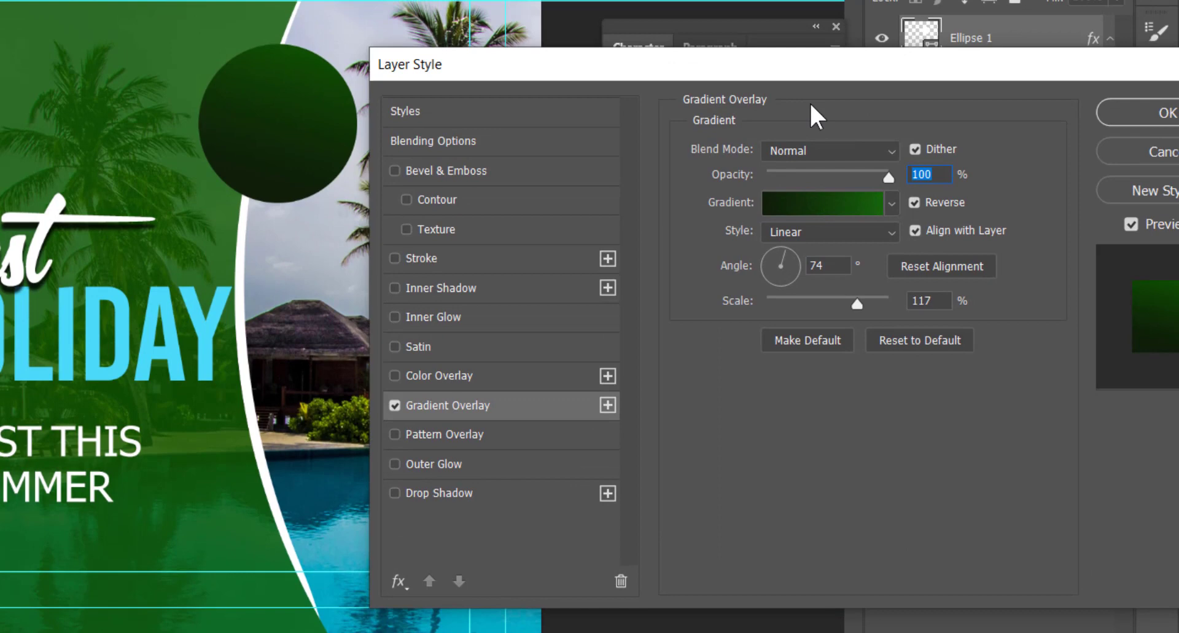
left_click(831, 201)
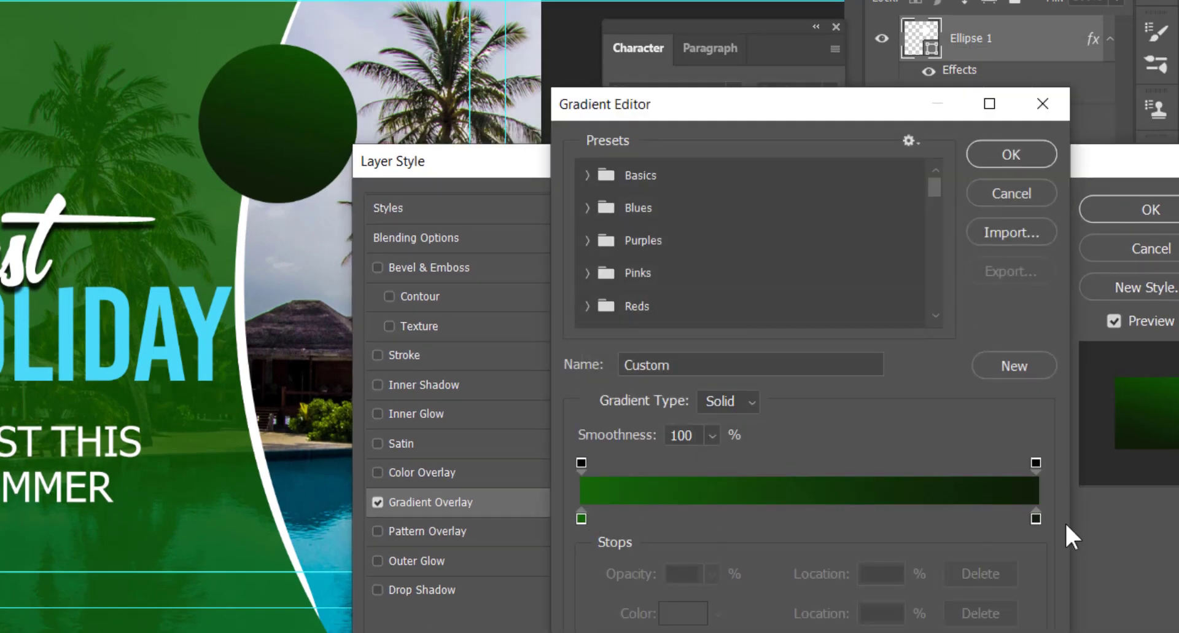
left_click_drag(581, 518, 669, 516)
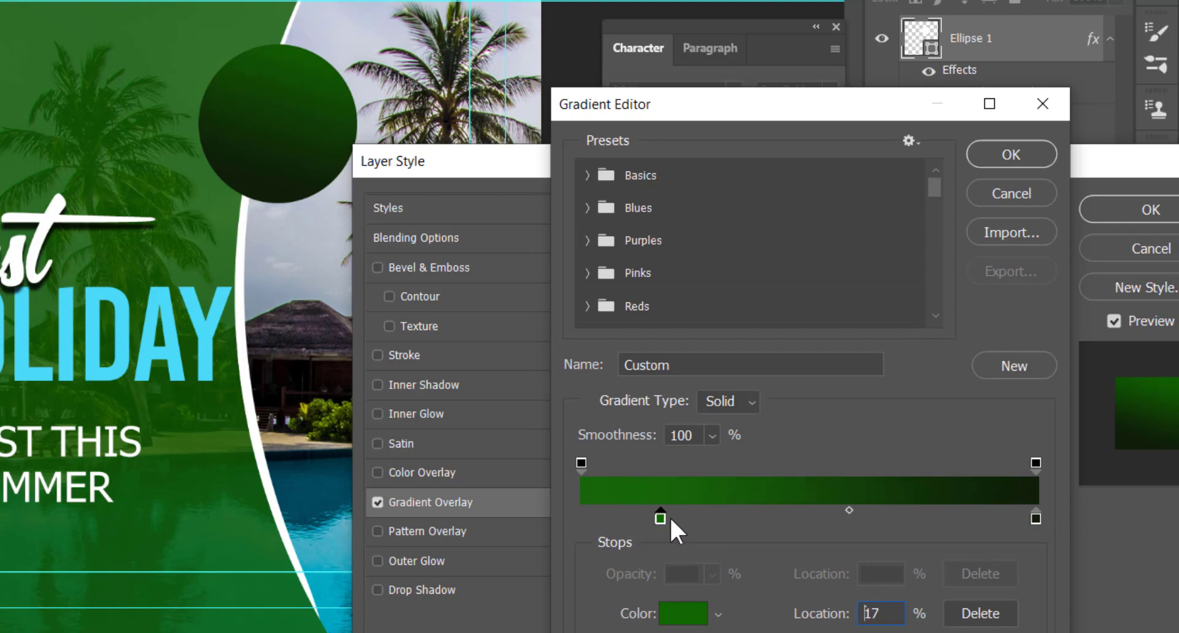
left_click(1011, 153)
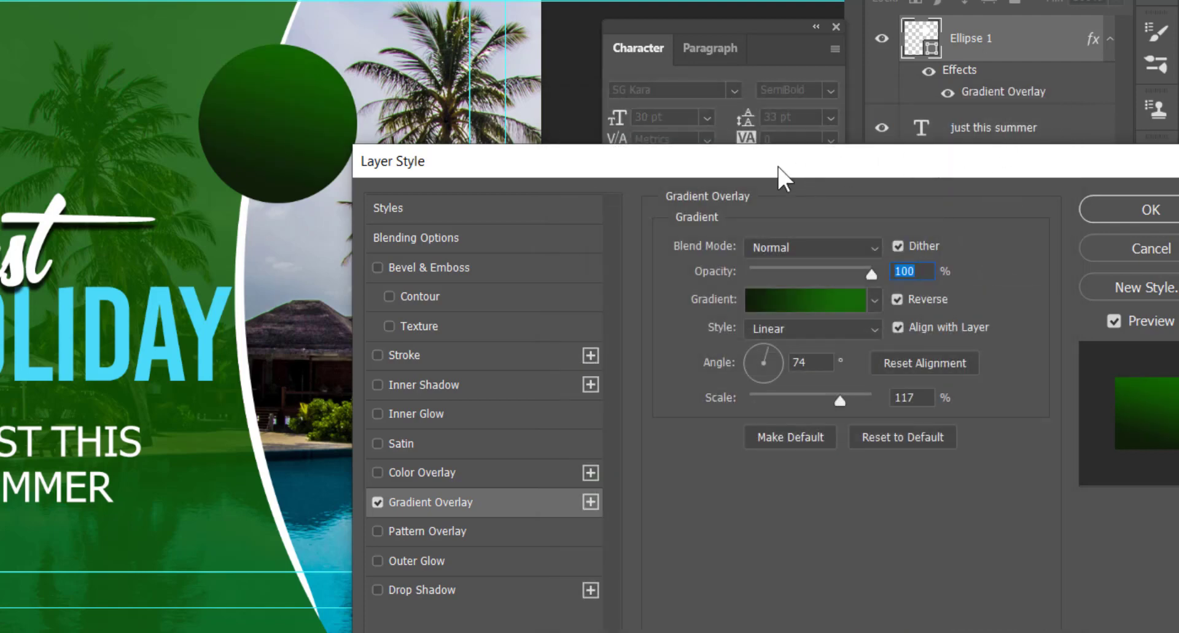
Step: Add a 4 px inside stroke with a green linear gradient to the circle and shift it slightly up and left
left_click_drag(778, 166, 744, 152)
left_click(396, 341)
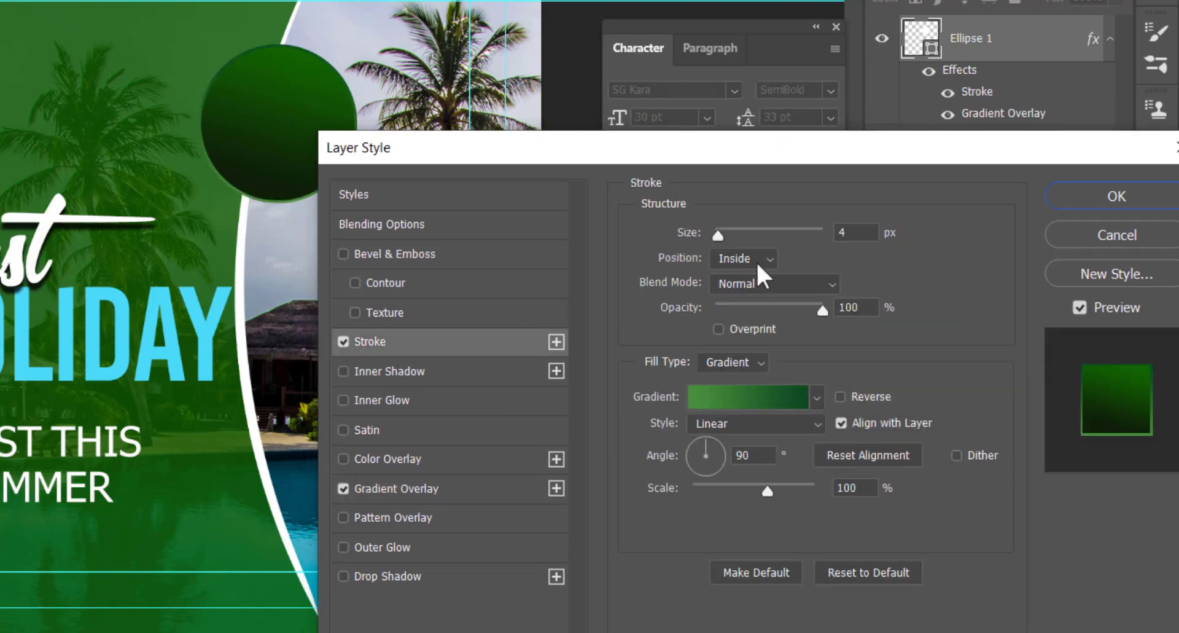
left_click(757, 261)
left_click(739, 295)
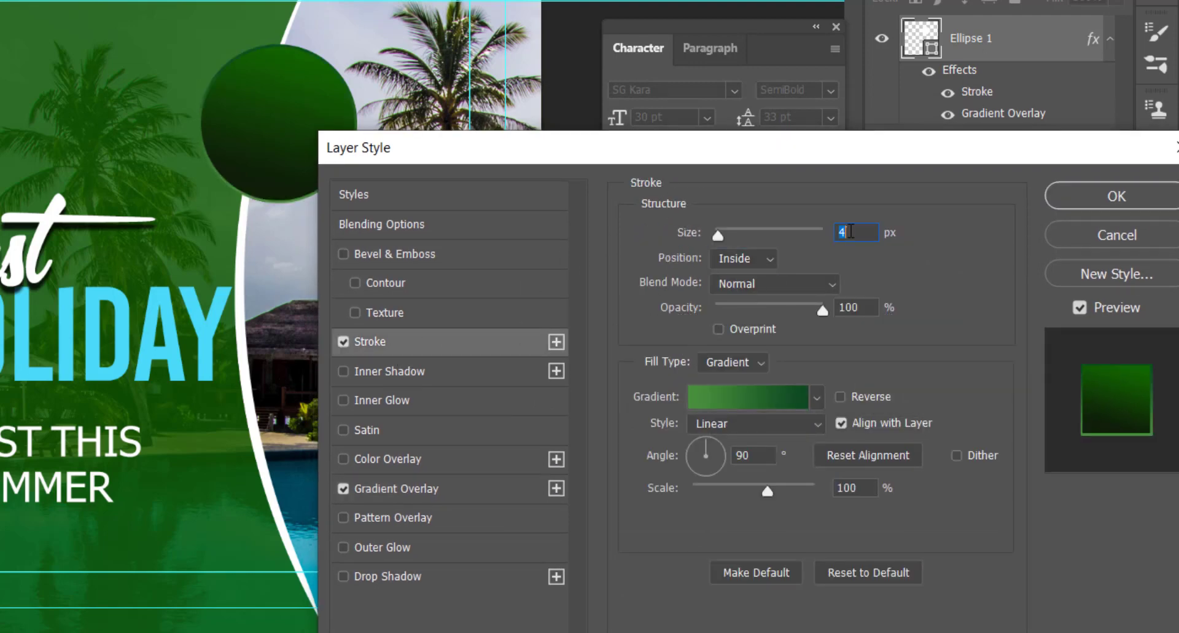
left_click(730, 396)
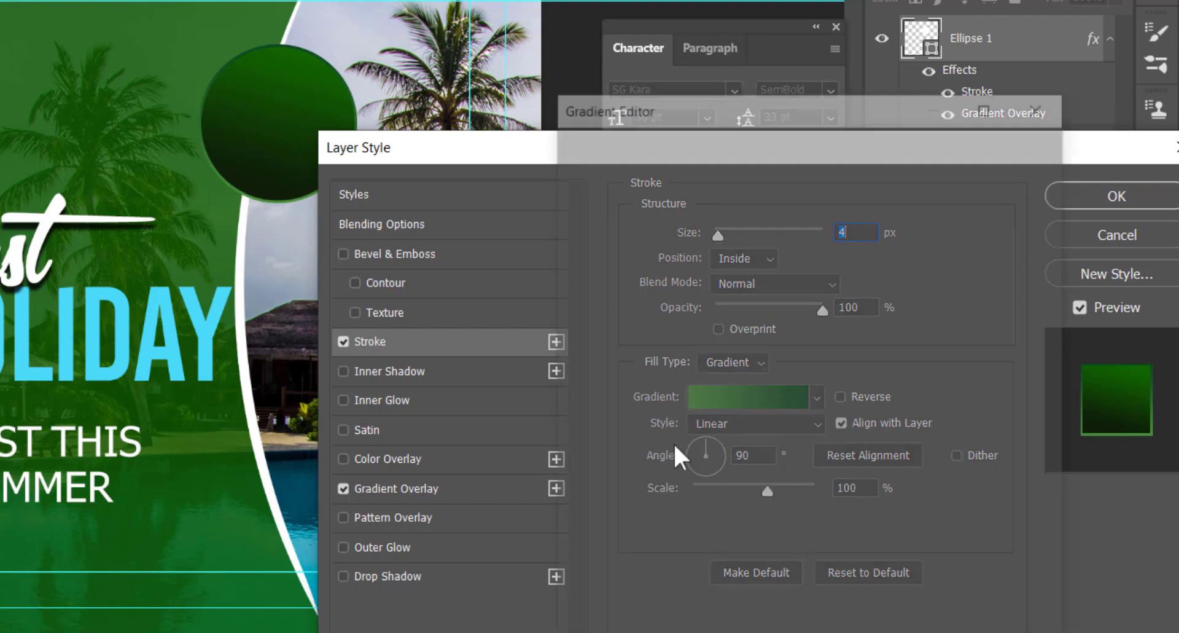
left_click(581, 518)
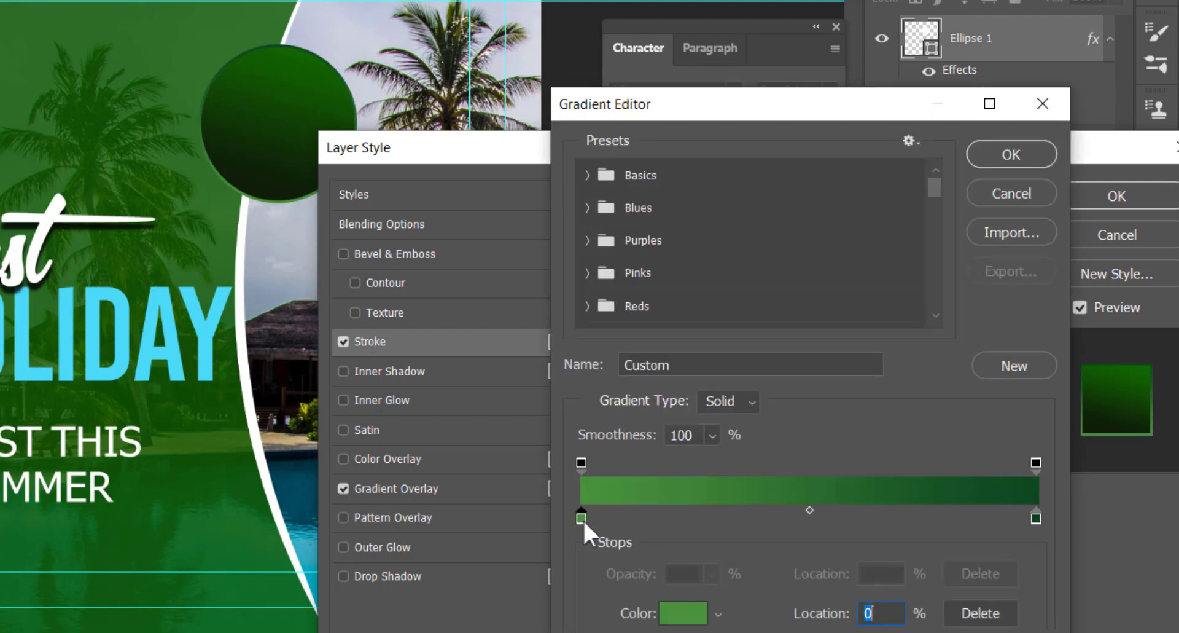
left_click(1034, 513)
left_click(1007, 154)
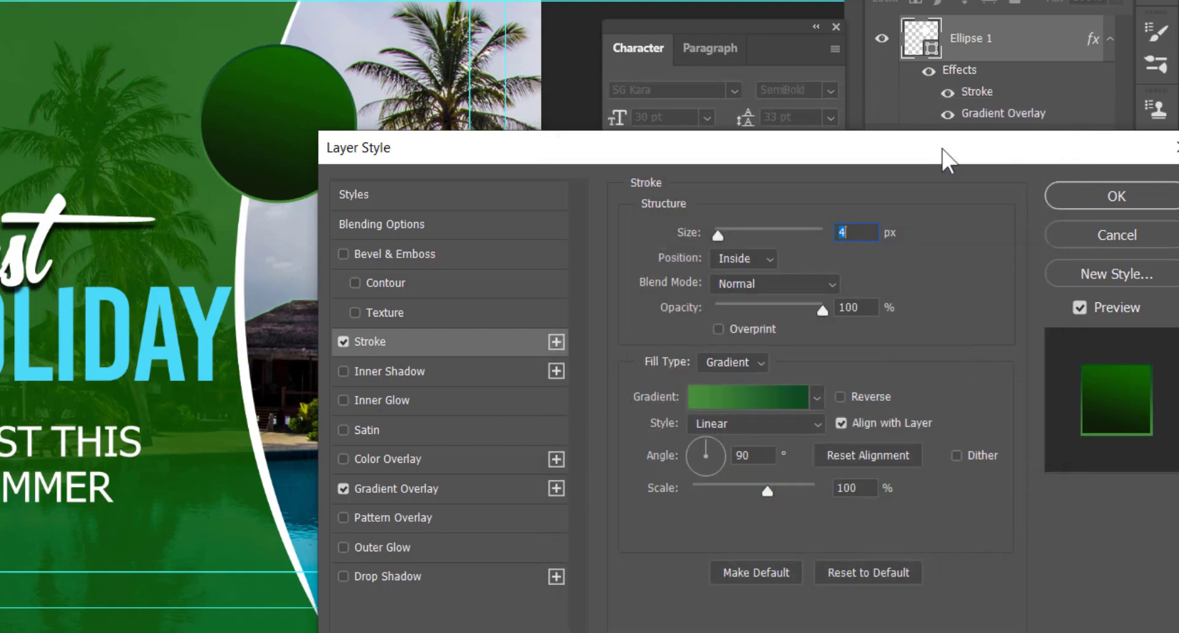
left_click_drag(942, 155, 849, 97)
left_click(1026, 138)
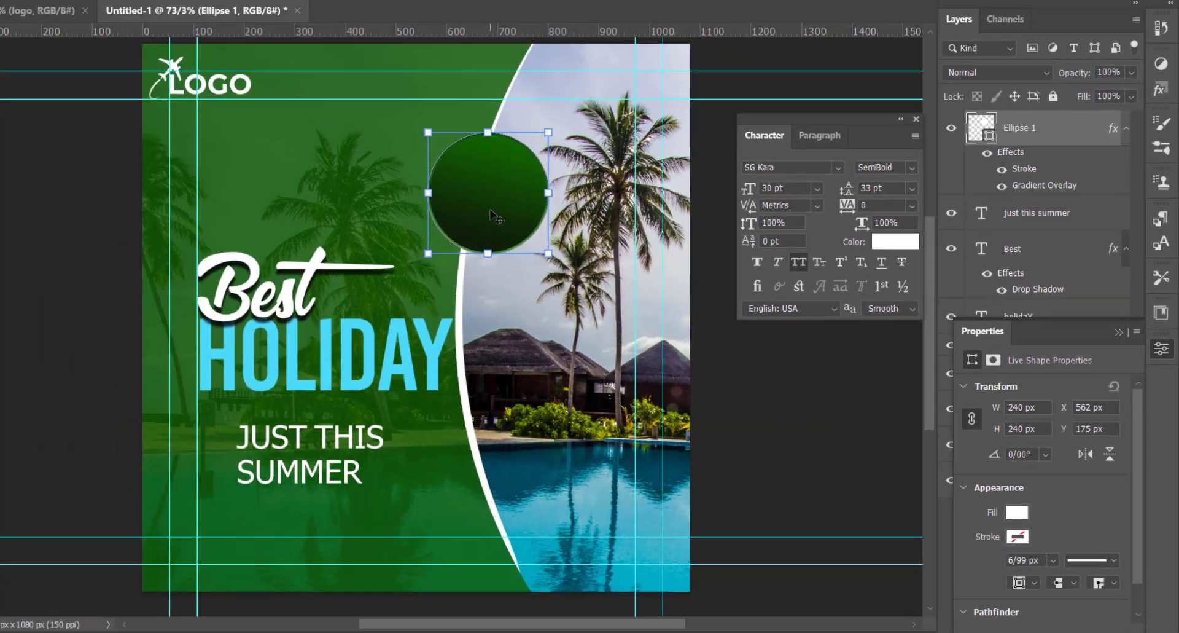
mouse_move(490, 214)
left_mouse_down()
mouse_move(488, 185)
mouse_move(489, 198)
left_mouse_up()
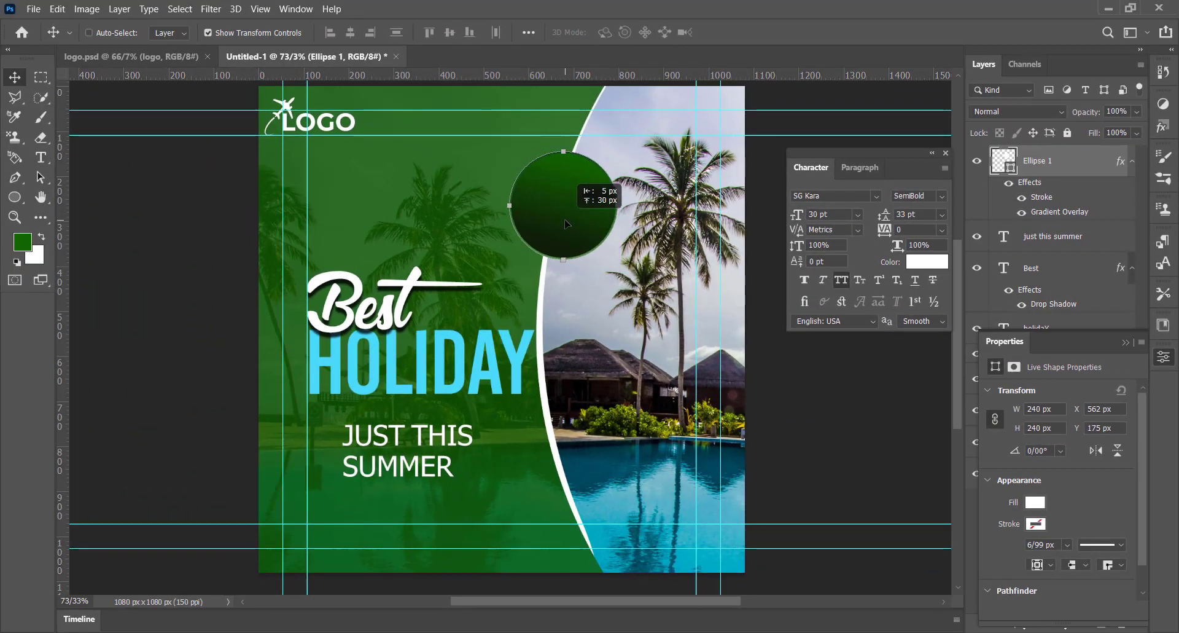
left_click_drag(566, 223, 562, 213)
Step: Add a white "50%" text layer beside the circle in the BaseOne Regular font at 30 pt
left_click(39, 157)
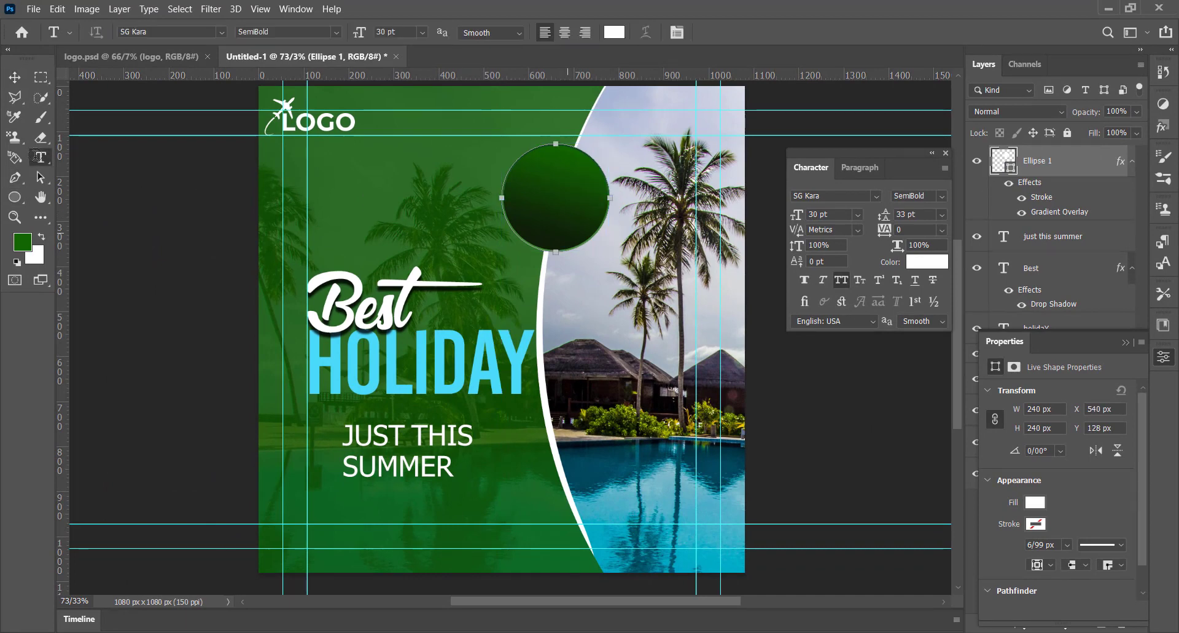
left_click(1165, 356)
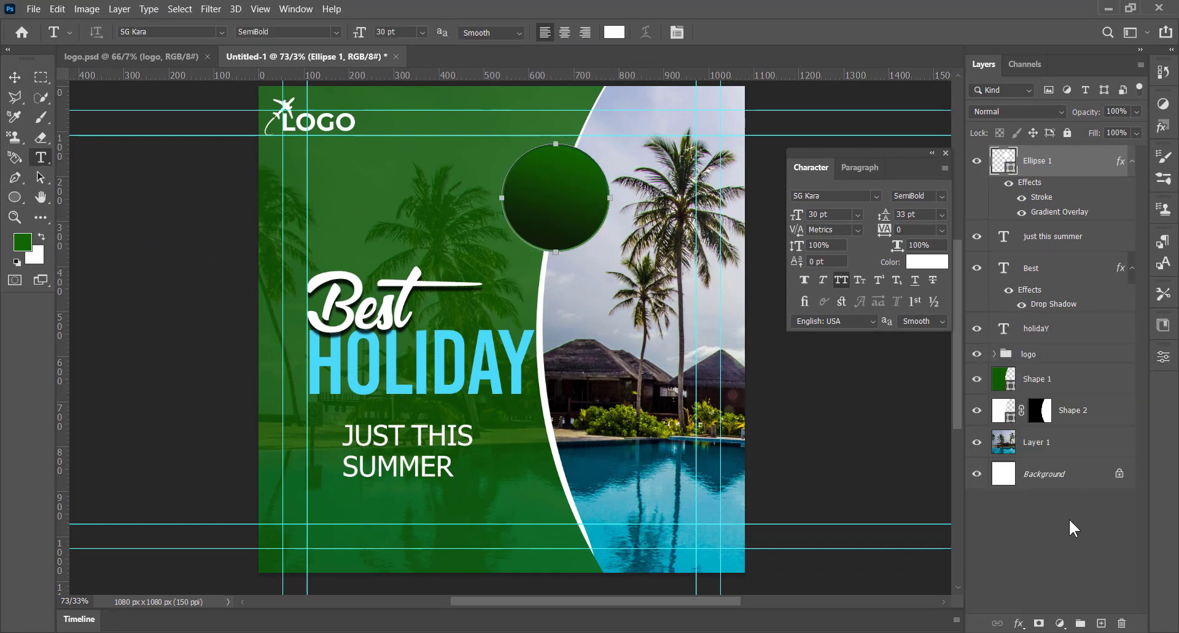
left_click_drag(433, 179, 609, 221)
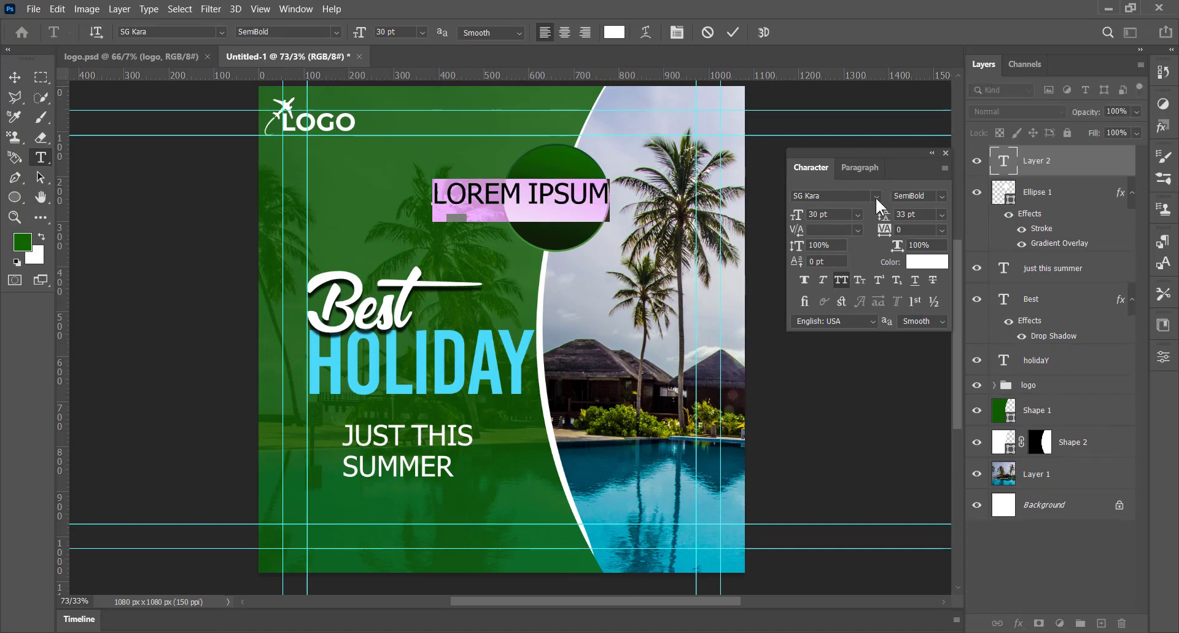
left_click(876, 195)
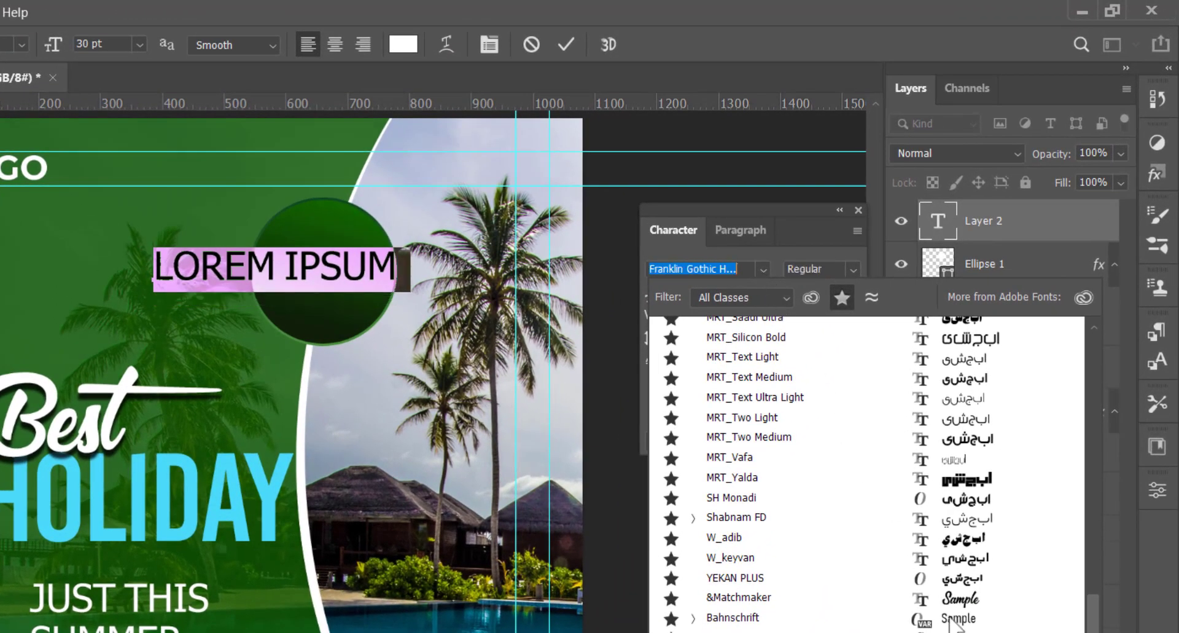
left_click(921, 632)
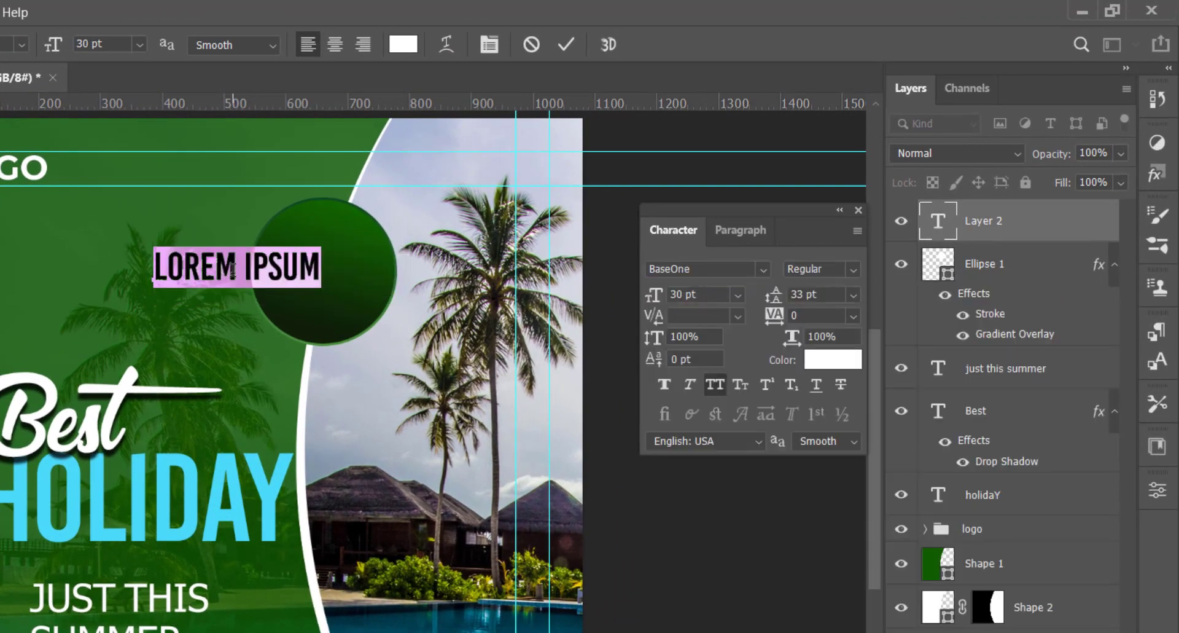
type("50%")
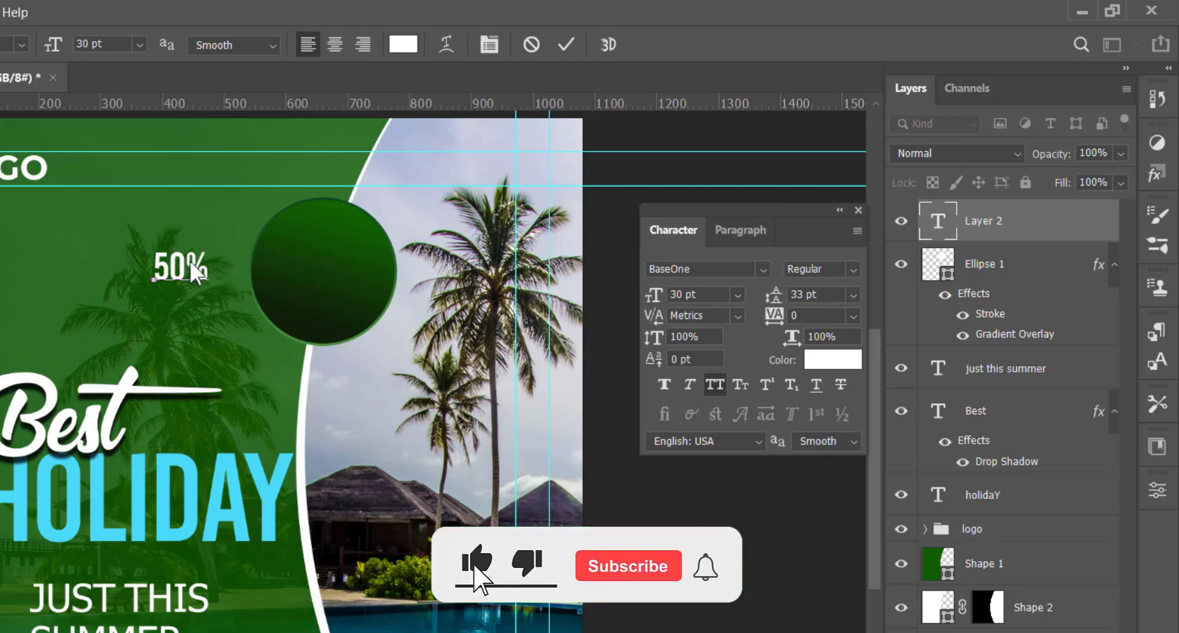
key("ctrl+Return")
Step: Scale the 50% text up to about 65 pt and center it in the upper half of the green circle
key("ctrl+t")
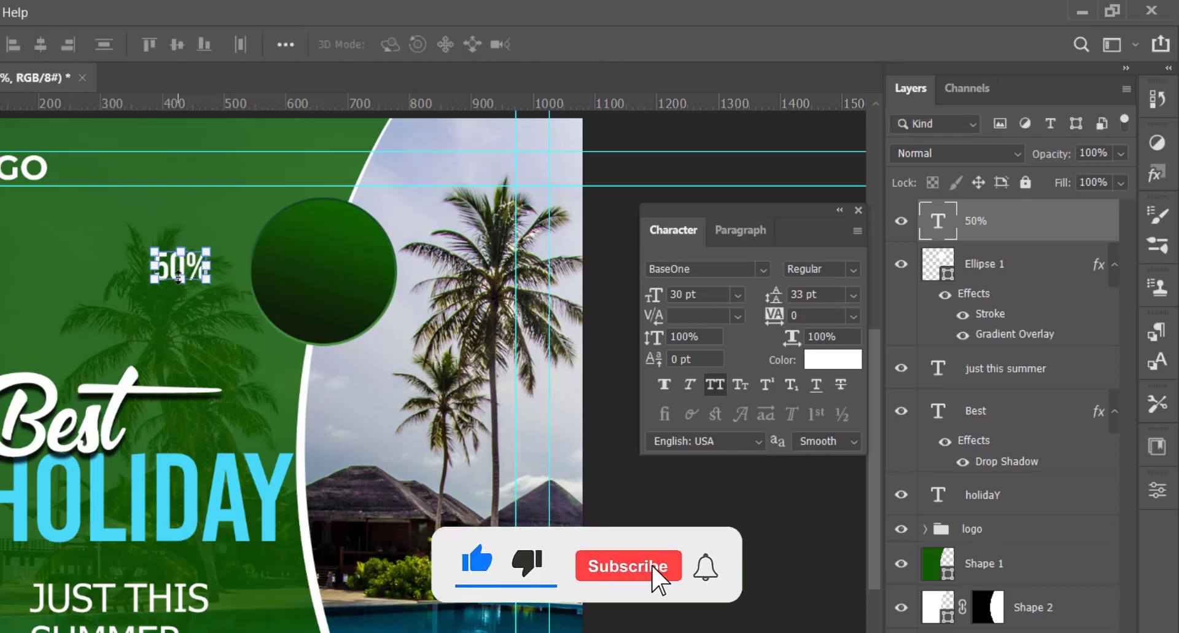
left_click_drag(180, 284, 183, 297)
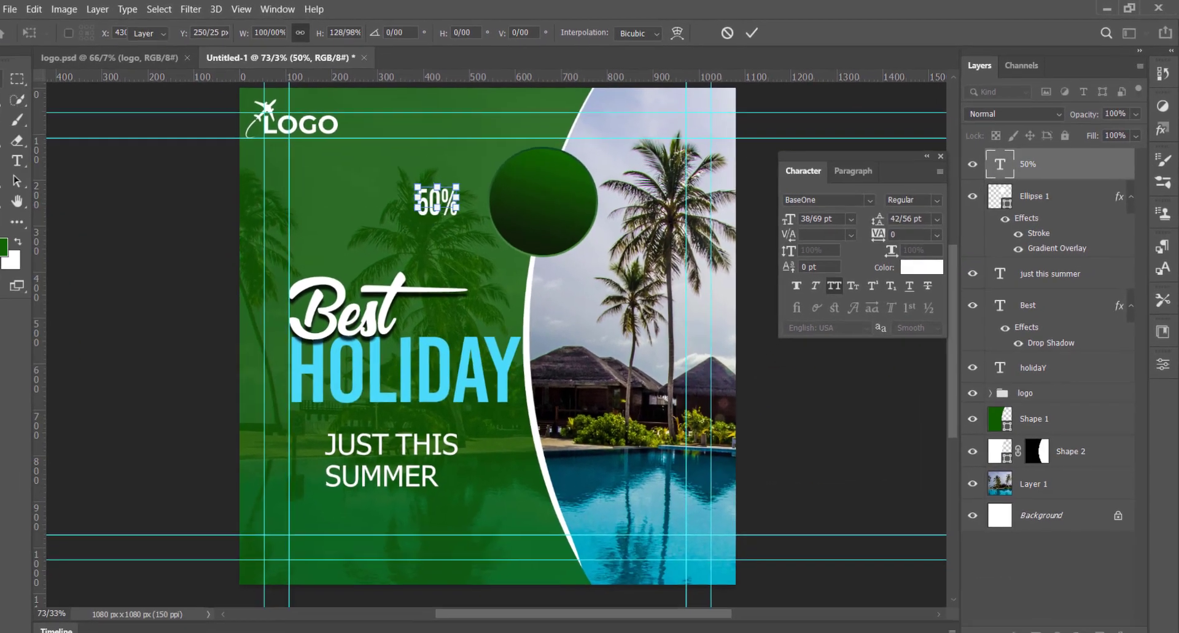
key("Return")
key("v")
left_click_drag(238, 255, 371, 239)
mouse_move(552, 188)
left_mouse_down()
mouse_move(588, 206)
mouse_move(582, 173)
mouse_move(595, 159)
mouse_move(570, 182)
left_mouse_up()
key("ctrl+t")
key("Return")
key("ctrl+t")
key("Return")
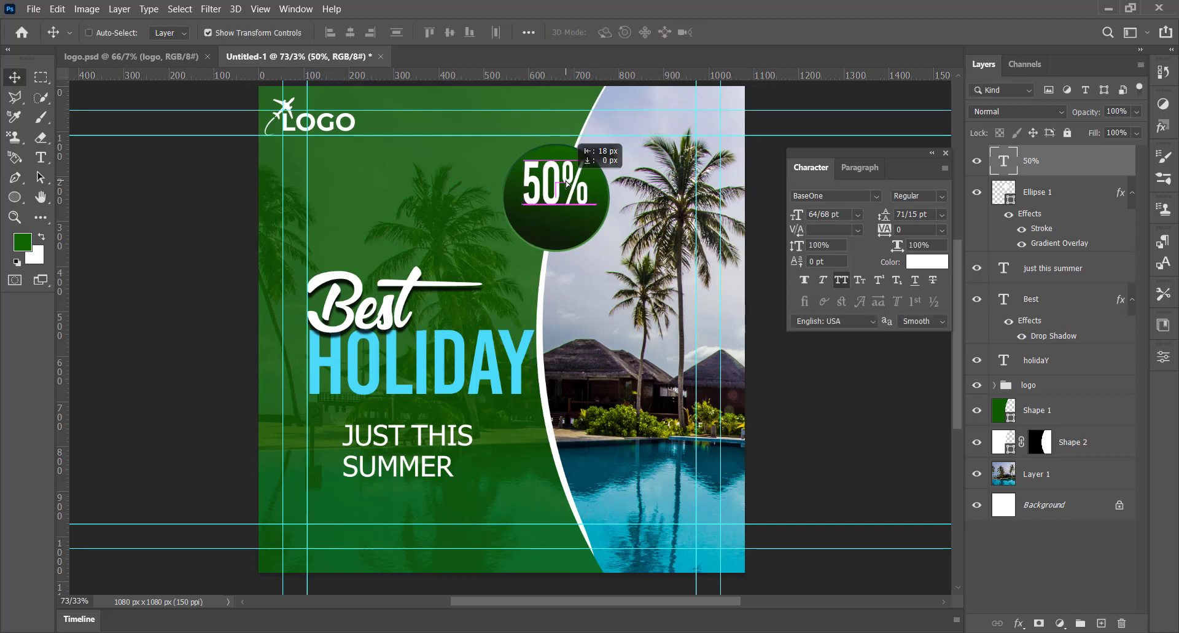
key("Left")
key("Left")
key("Left")
key("Left")
key("Left")
key("Left")
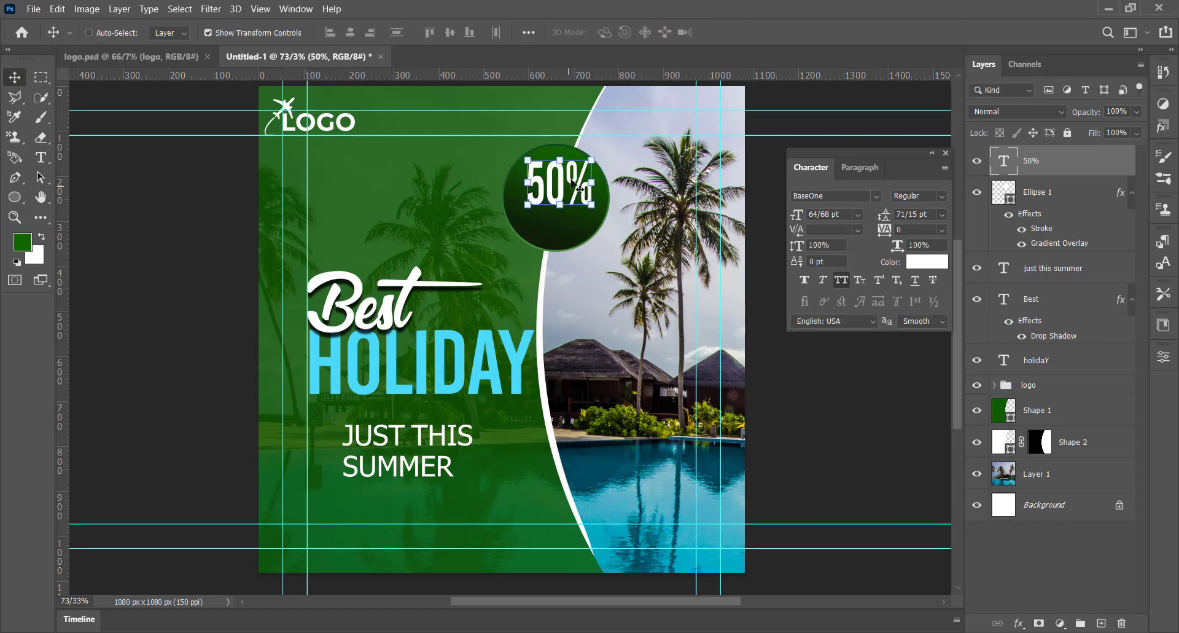
Step: Duplicate the 50% text directly below itself and change the copy to "OFF"
left_click_drag(559, 181, 556, 232, "alt")
double_click(557, 232)
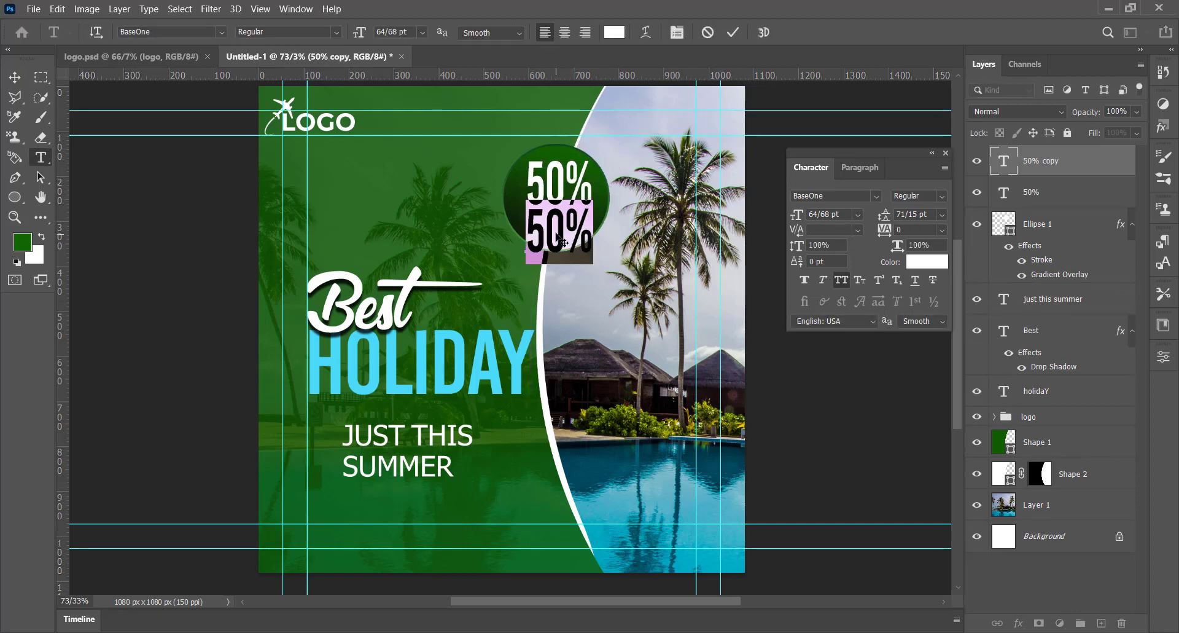
type("OFF")
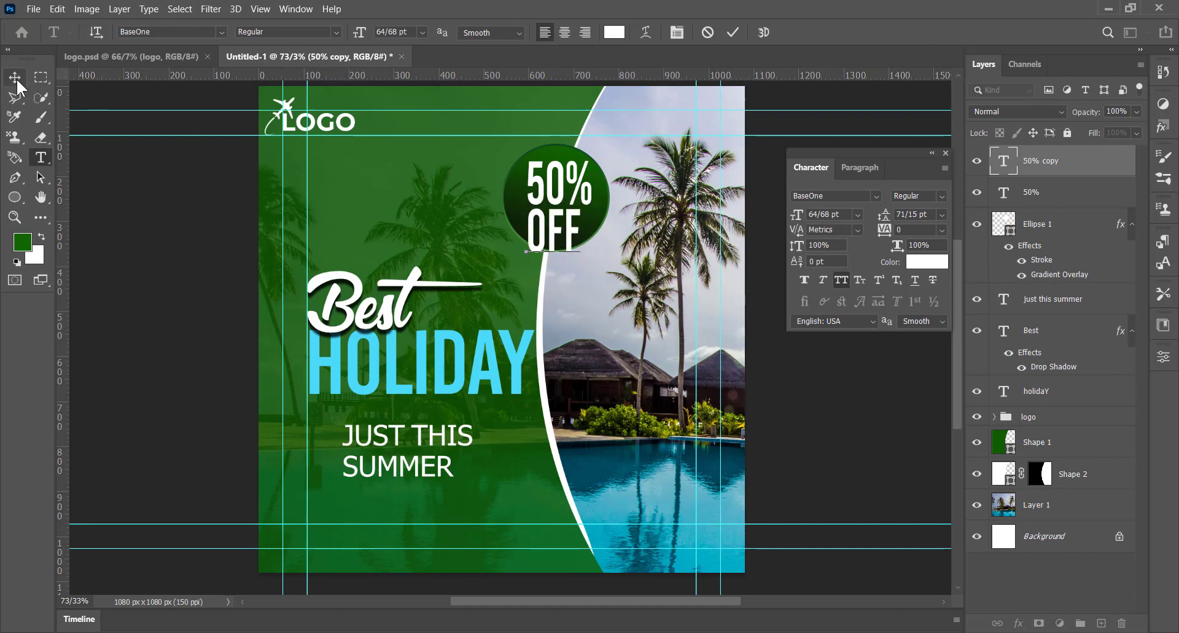
Step: Scale the OFF text down to about 42 pt and tuck it under 50%, aligned to its right end
left_click(16, 78)
key("ctrl+t")
mouse_move(582, 201)
left_mouse_down()
mouse_move(562, 219)
mouse_move(570, 229)
mouse_move(591, 204)
left_mouse_up()
key("Return")
key("ctrl+t")
key("Return")
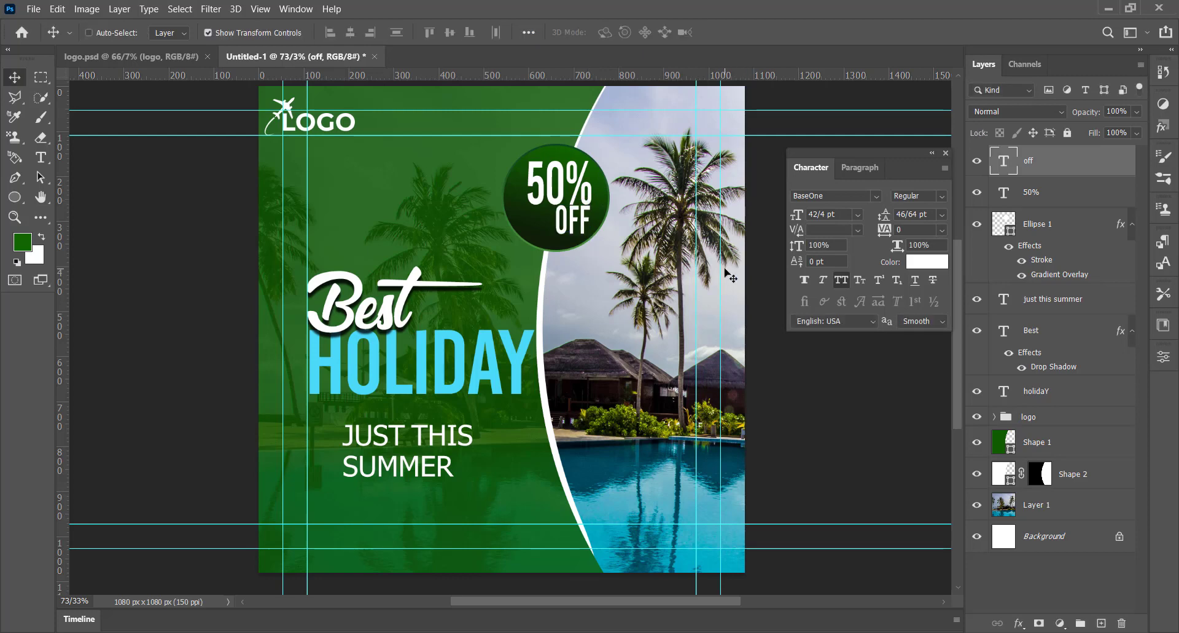
Step: Nudge the 50% and OFF text layers together slightly to the left inside the green circle
left_click(1038, 198, "ctrl")
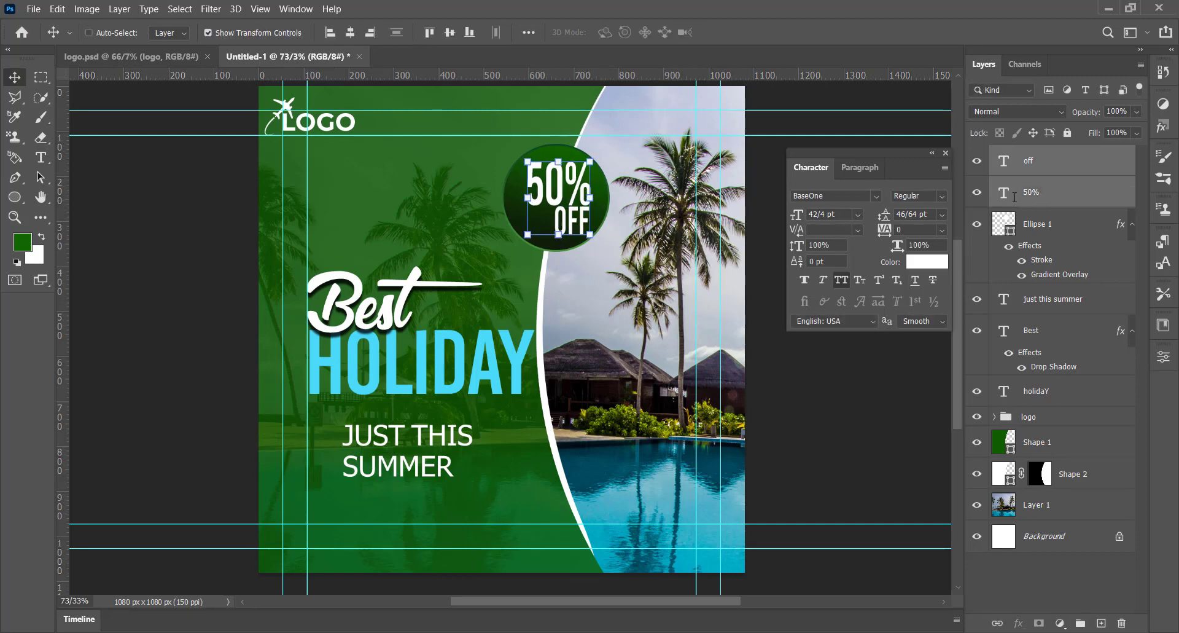
key("Left")
key("Left")
key("Left")
key("Left")
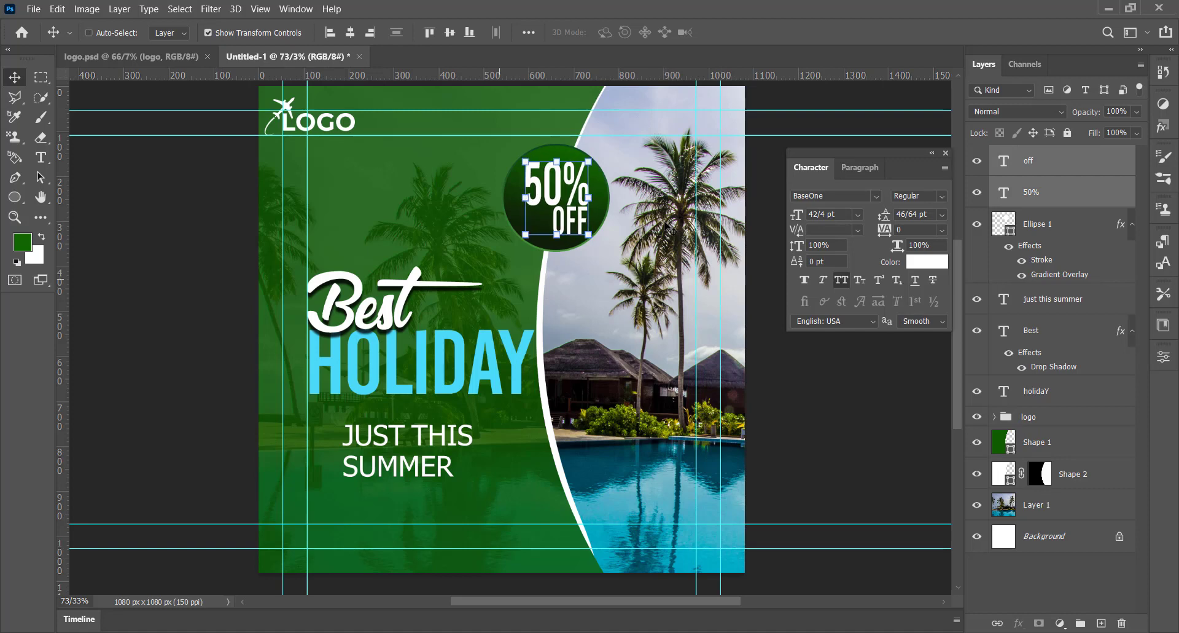
Step: Draw a white rounded rectangle about 333 x 98 px below the JUST THIS SUMMER text, on top of all layers
left_click(1034, 559)
left_click(15, 199)
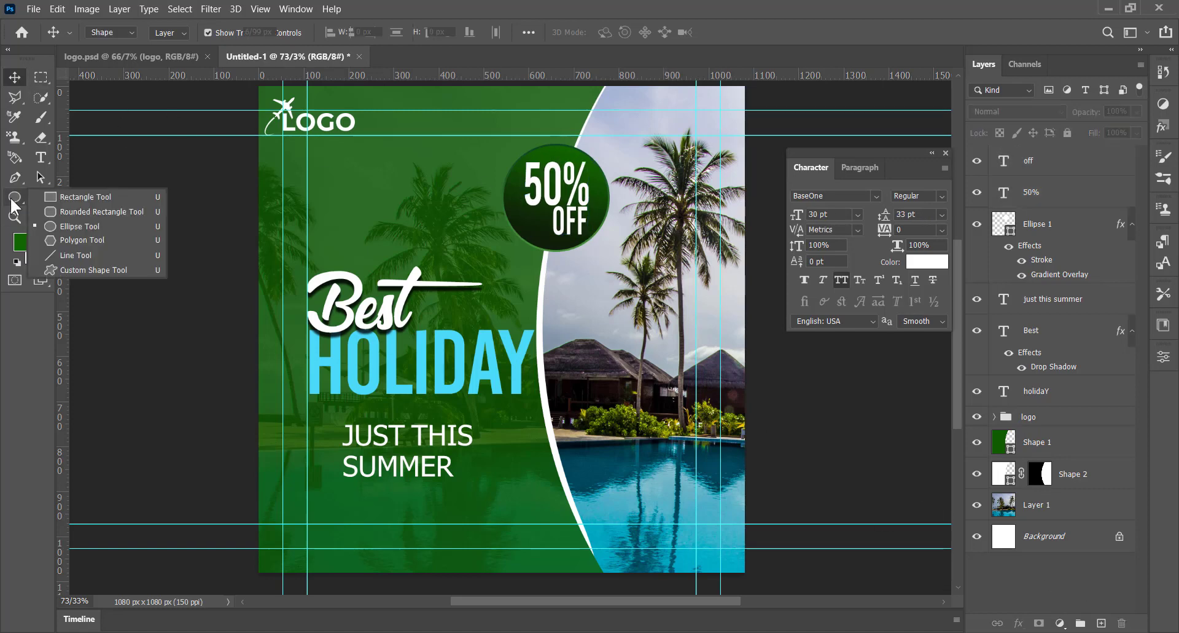
left_click(102, 211)
left_click_drag(403, 487, 552, 529)
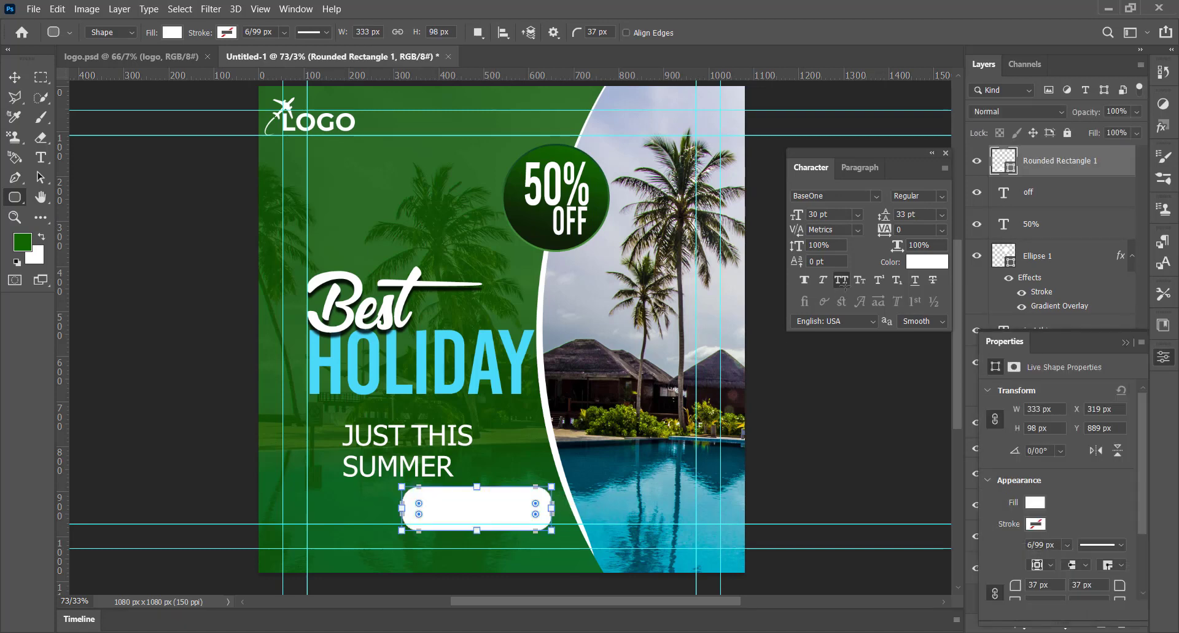
Step: Set the corner radius of the white rounded rectangle to 11 px on all four corners
mouse_move(419, 508)
left_mouse_down()
mouse_move(441, 508)
mouse_move(429, 508)
left_mouse_up()
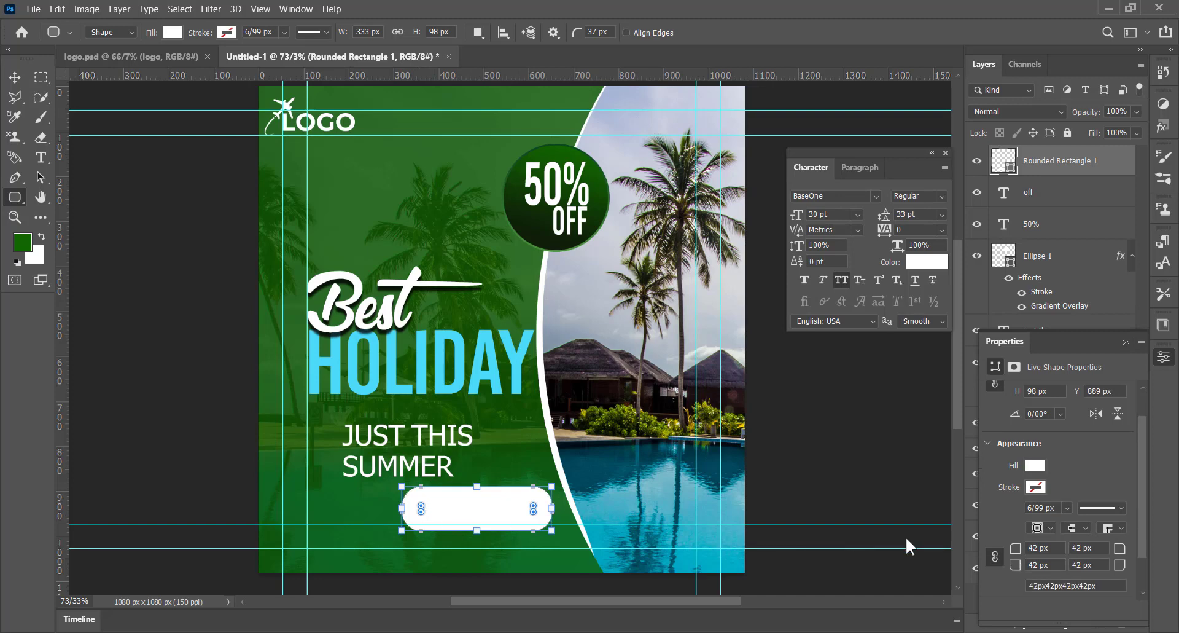
left_click_drag(1016, 548, 995, 548)
left_click(14, 78)
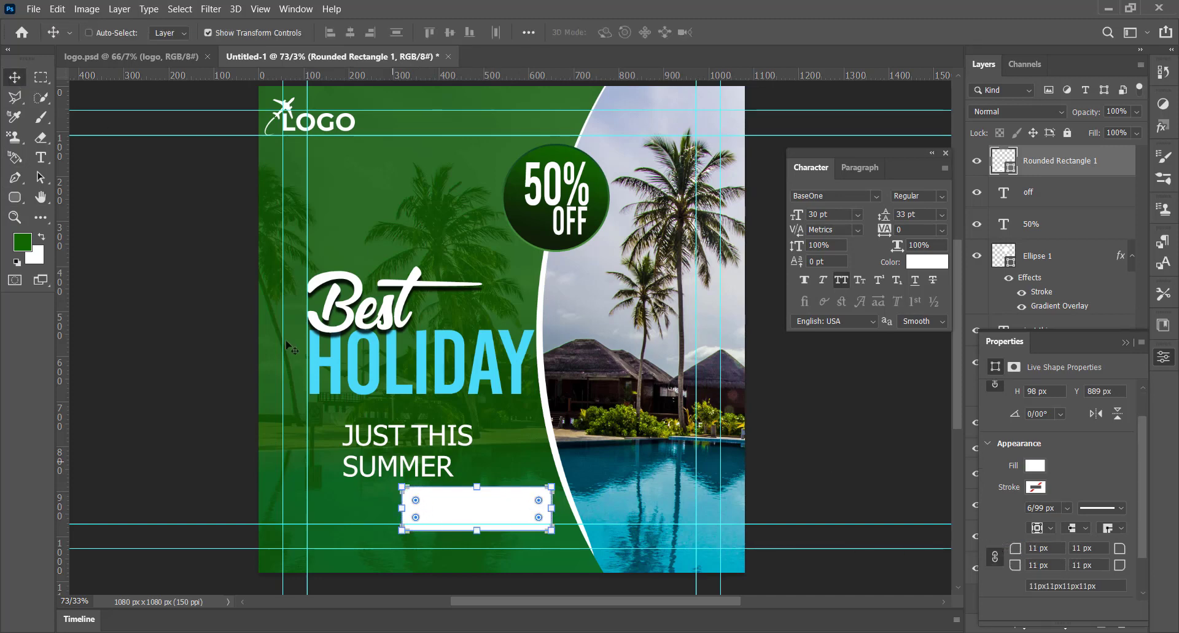
left_click_drag(469, 514, 469, 514)
left_click(1163, 357)
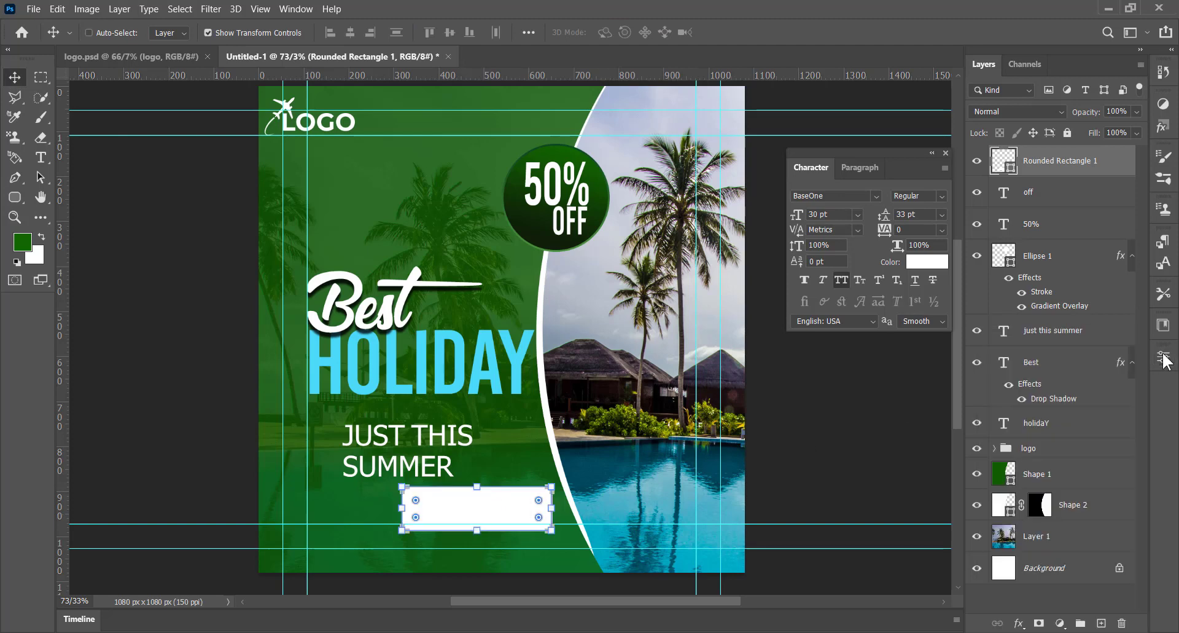
Step: Apply a reversed linear dark-green Gradient Overlay with the green stop at 3% to the rectangle, and lower it onto the bottom margin guide
left_click(1019, 625)
left_click(1038, 598)
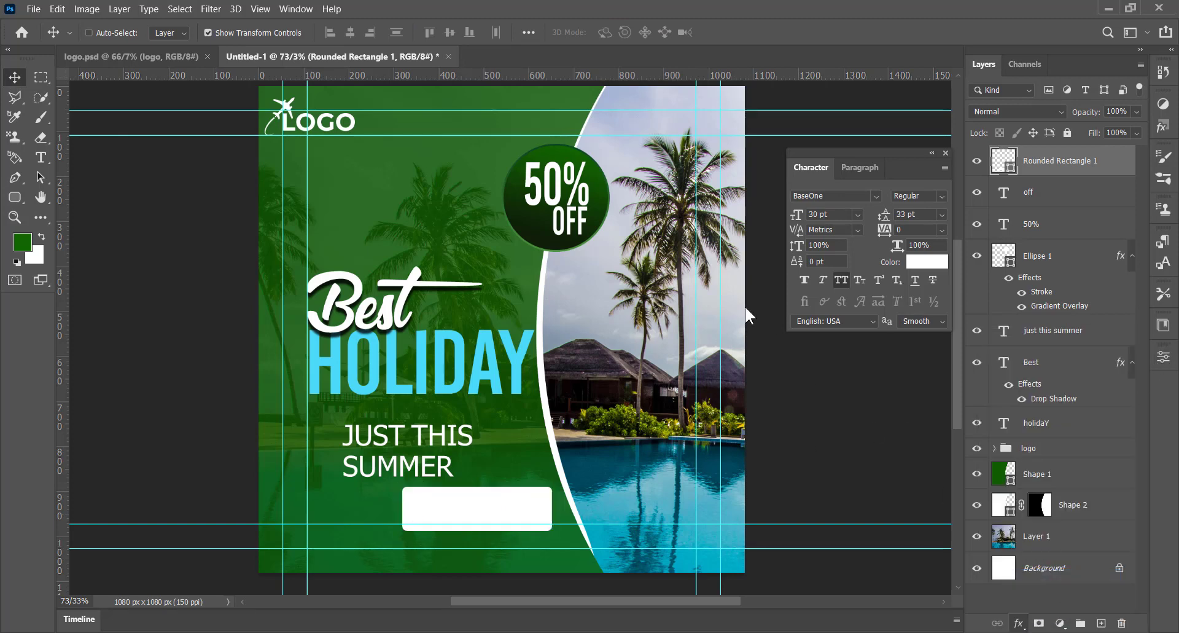
left_click_drag(859, 196, 971, 165)
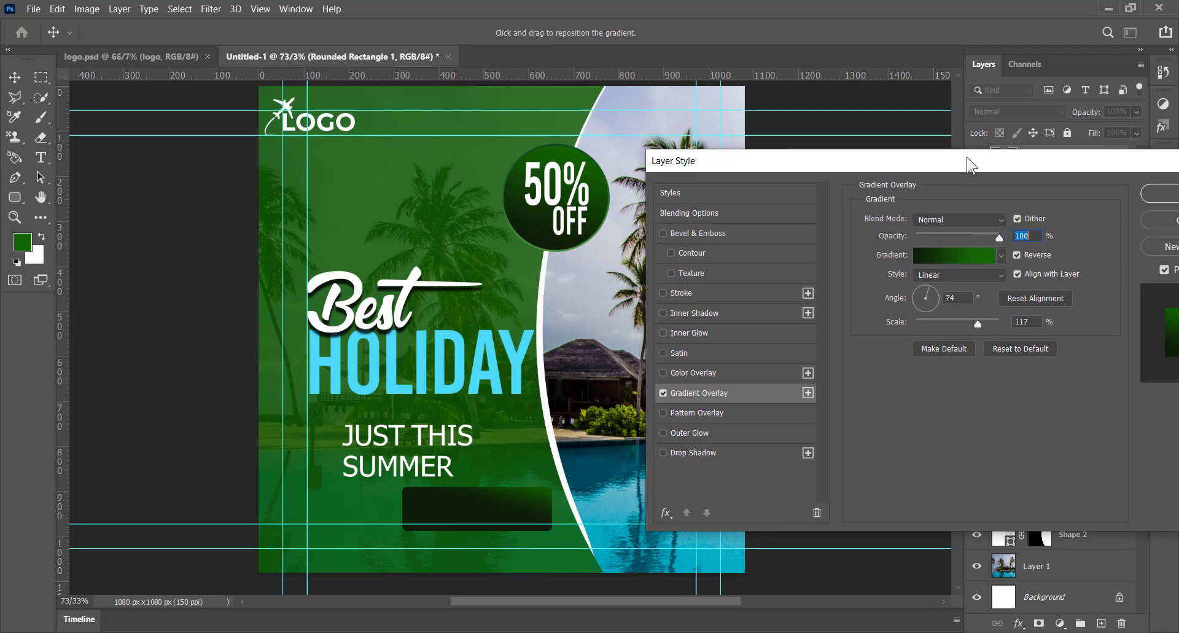
left_click(976, 255)
left_click_drag(805, 485, 781, 480)
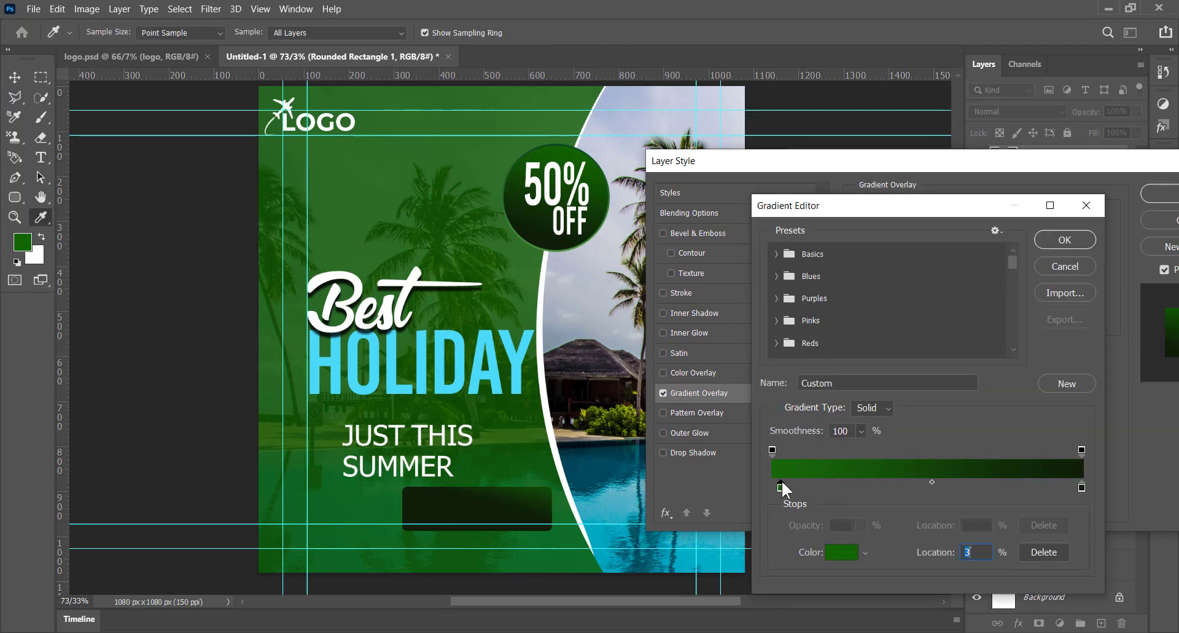
key("Return")
key("Return")
mouse_move(486, 510)
left_mouse_down()
mouse_move(503, 525)
mouse_move(491, 528)
left_mouse_up()
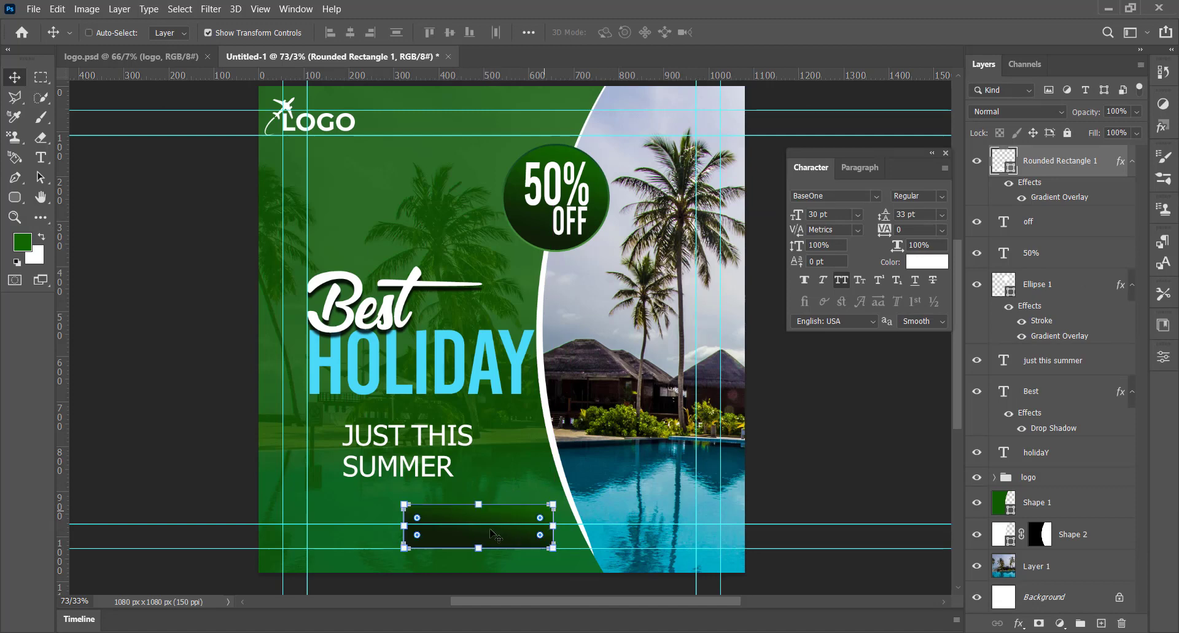
Step: Add a white "BOOK NOW" text layer in SG Kara Regular at 30 pt and place it on the dark green rectangle
key("t")
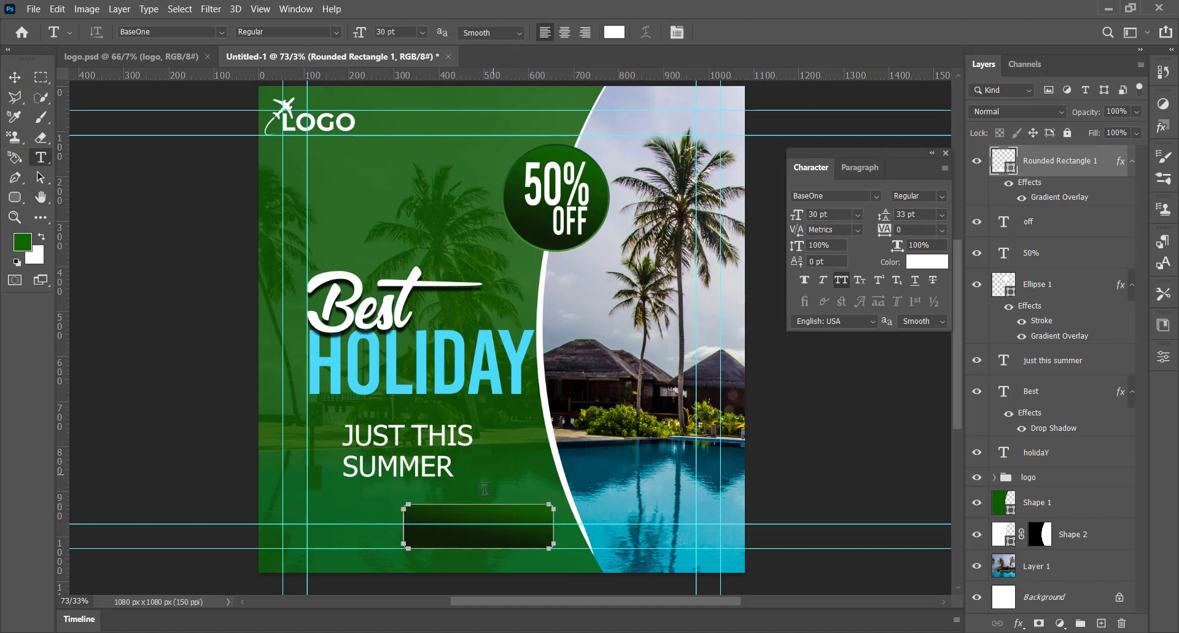
left_click(500, 468)
left_click(877, 196)
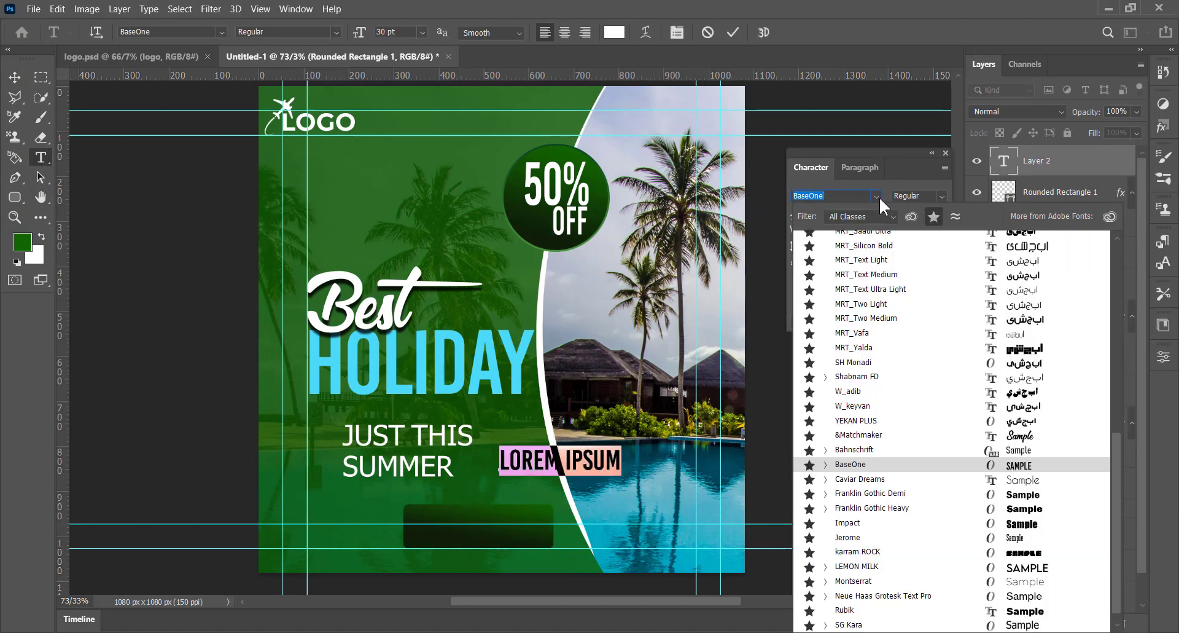
left_click(848, 624)
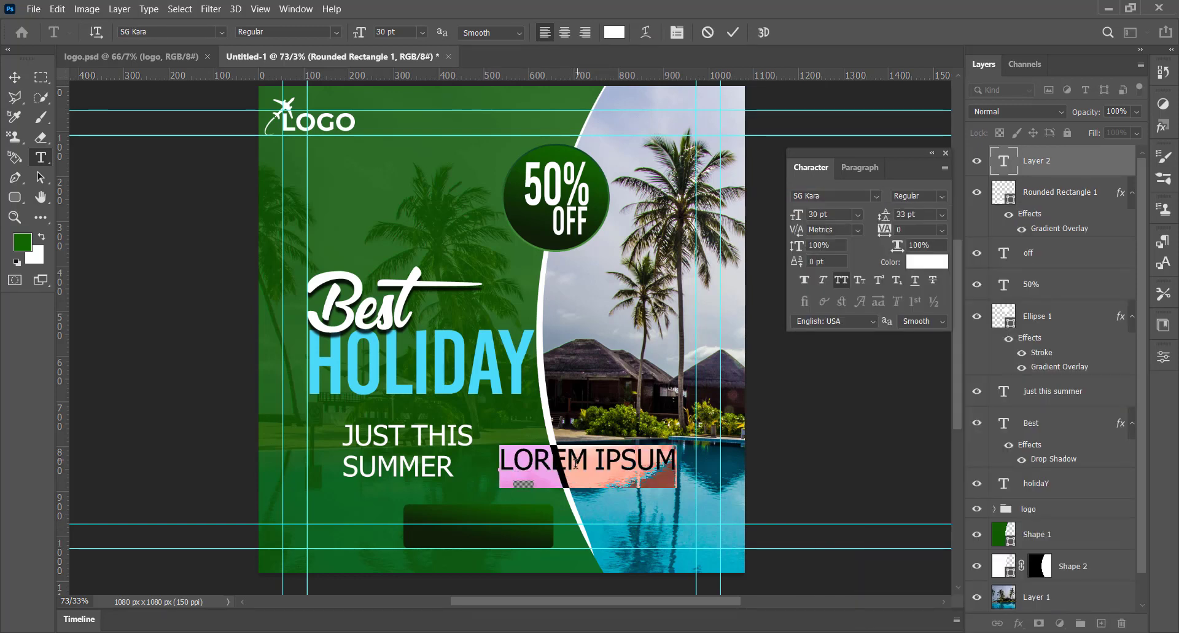
type("BOOK")
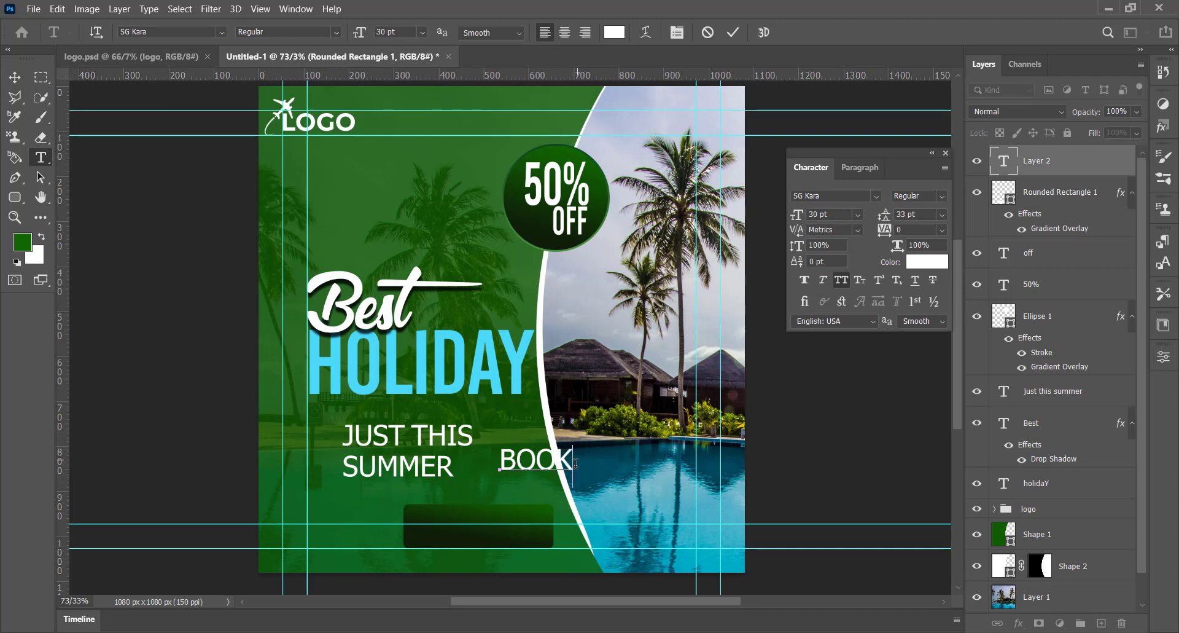
type(" NOW")
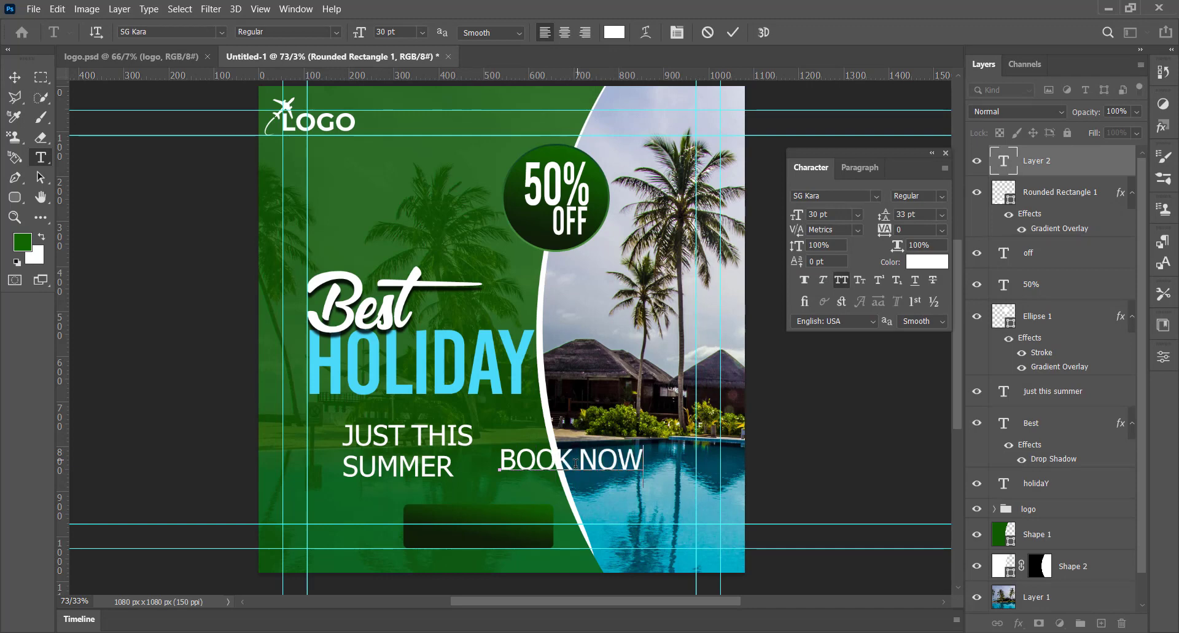
left_click(15, 82)
left_click_drag(500, 459, 409, 525)
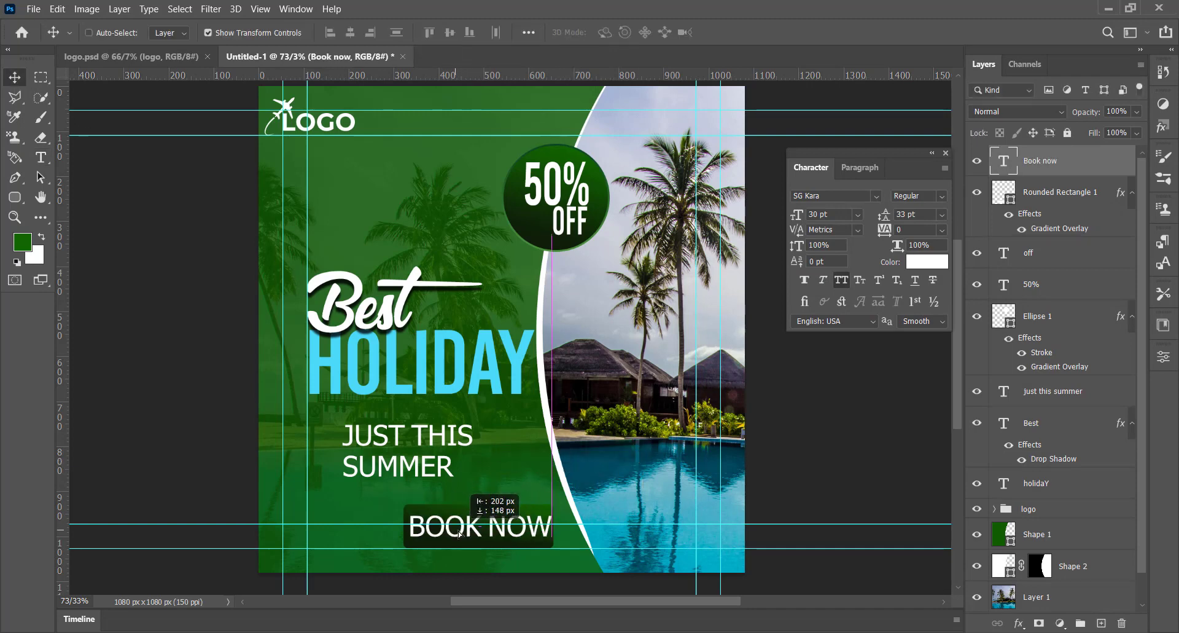
Step: Turn off All Caps for the button text and capitalize its second word so it reads "Book Now"
left_click(846, 285)
double_click(489, 530)
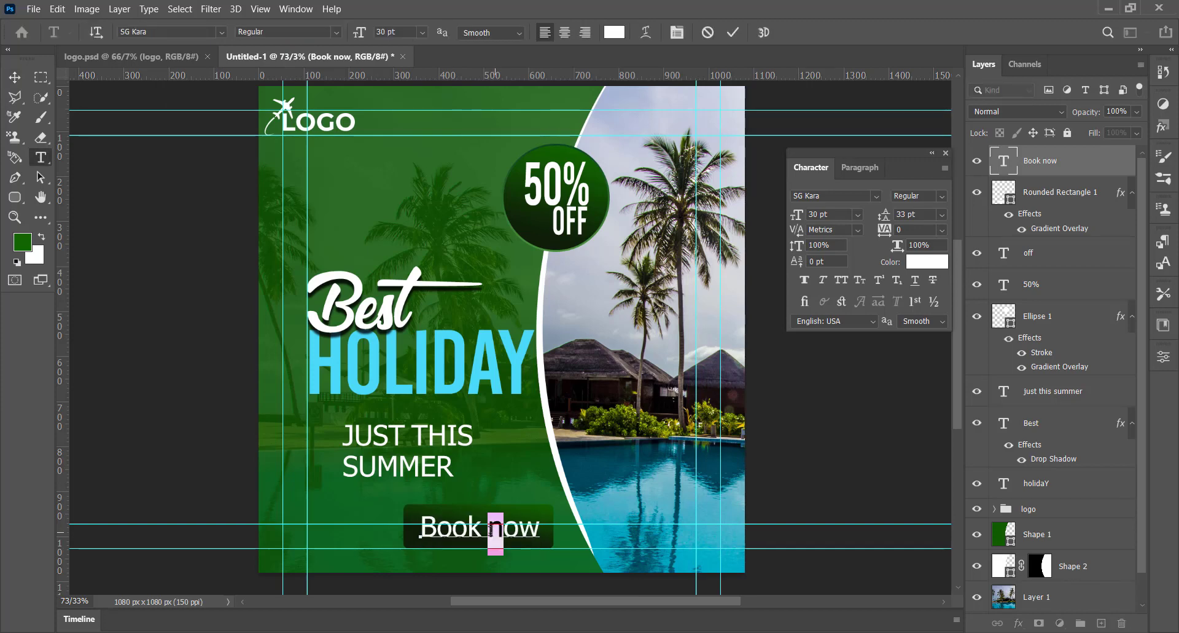
type("N")
left_click(15, 77)
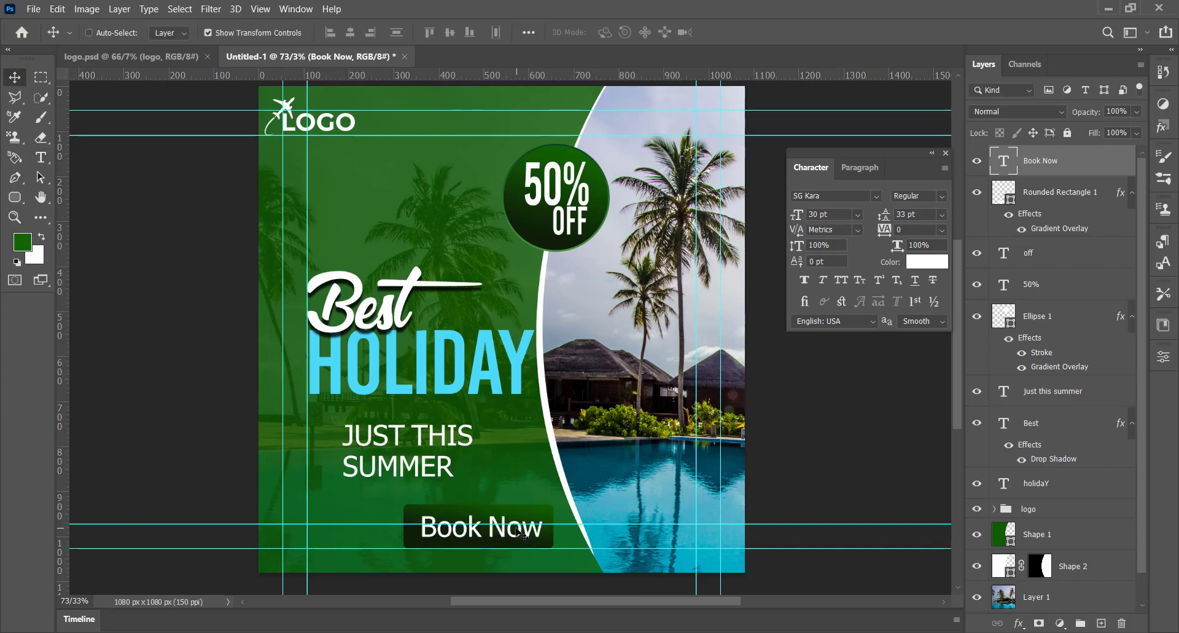
Step: Scale the rectangle and Book Now text down together to about 26 pt text size, keeping the button on the bottom margin guide
left_click(1066, 192)
left_click_drag(553, 504, 553, 504)
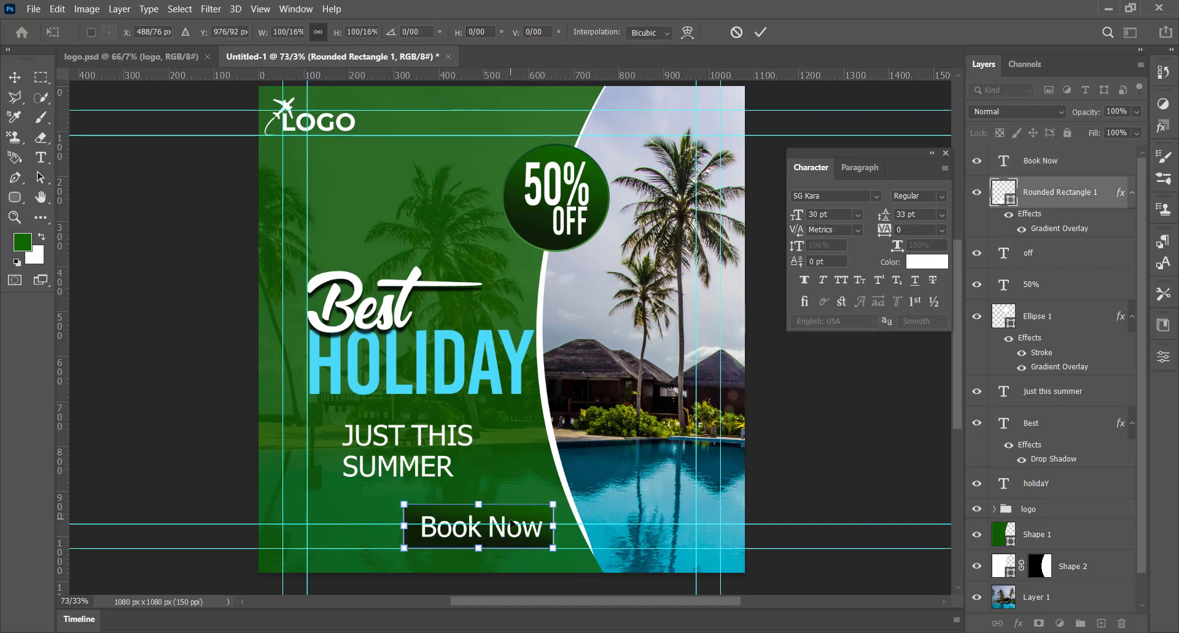
key("Return")
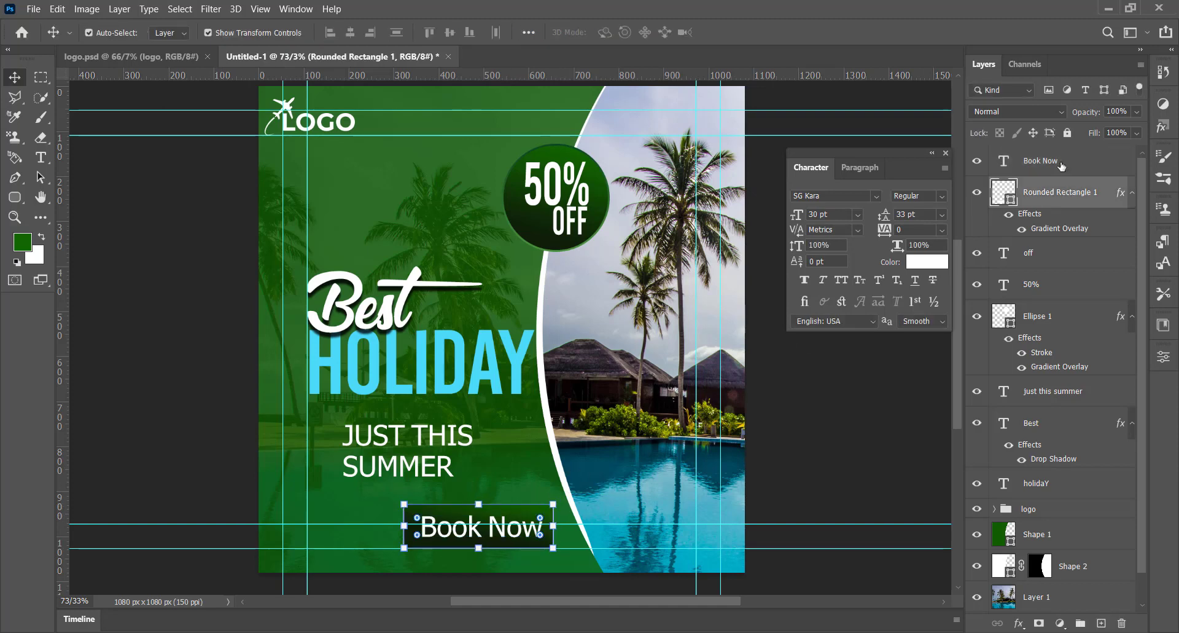
left_click(1044, 161)
left_click_drag(553, 504, 555, 503)
left_click_drag(540, 515, 521, 525)
key("Return")
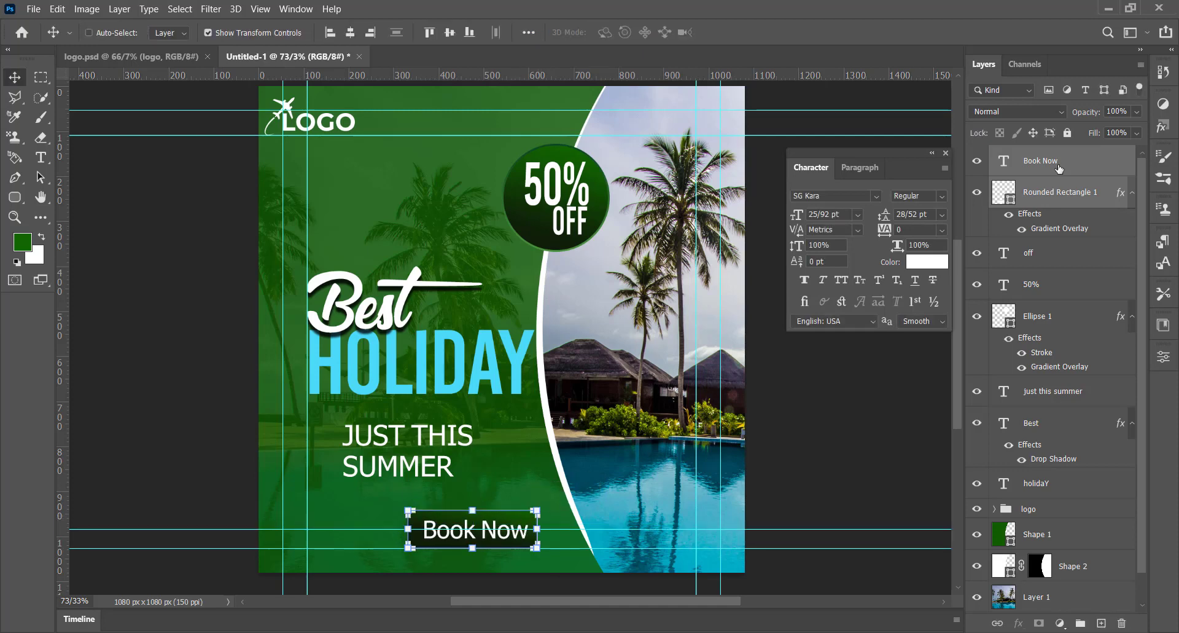
Step: Add a black Drop Shadow to the button rectangle with 80% opacity, 84° angle, 10 px distance and 5 px size
left_click(1054, 196)
left_click(1018, 624)
left_click(1020, 619)
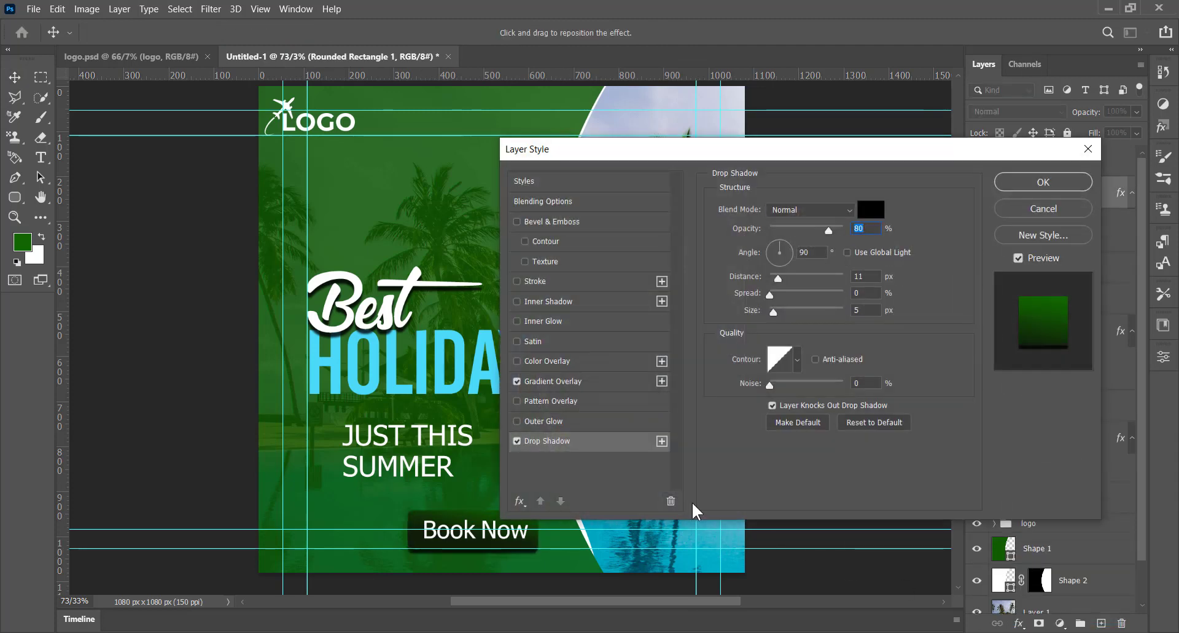
left_click_drag(585, 562, 585, 562)
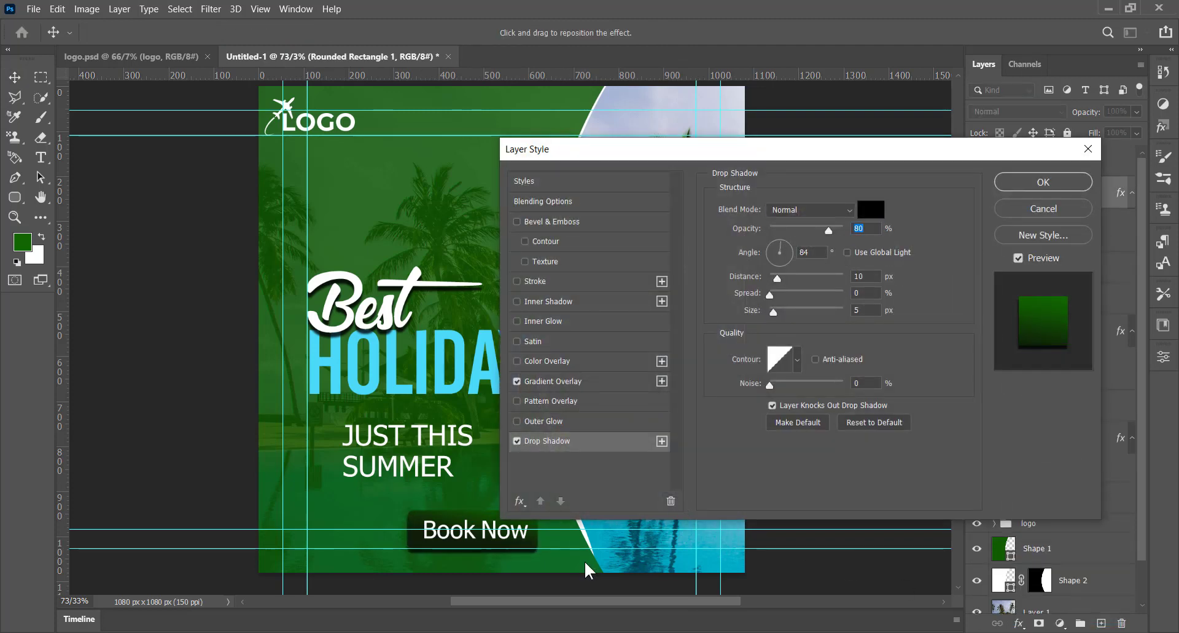
left_click(1038, 183)
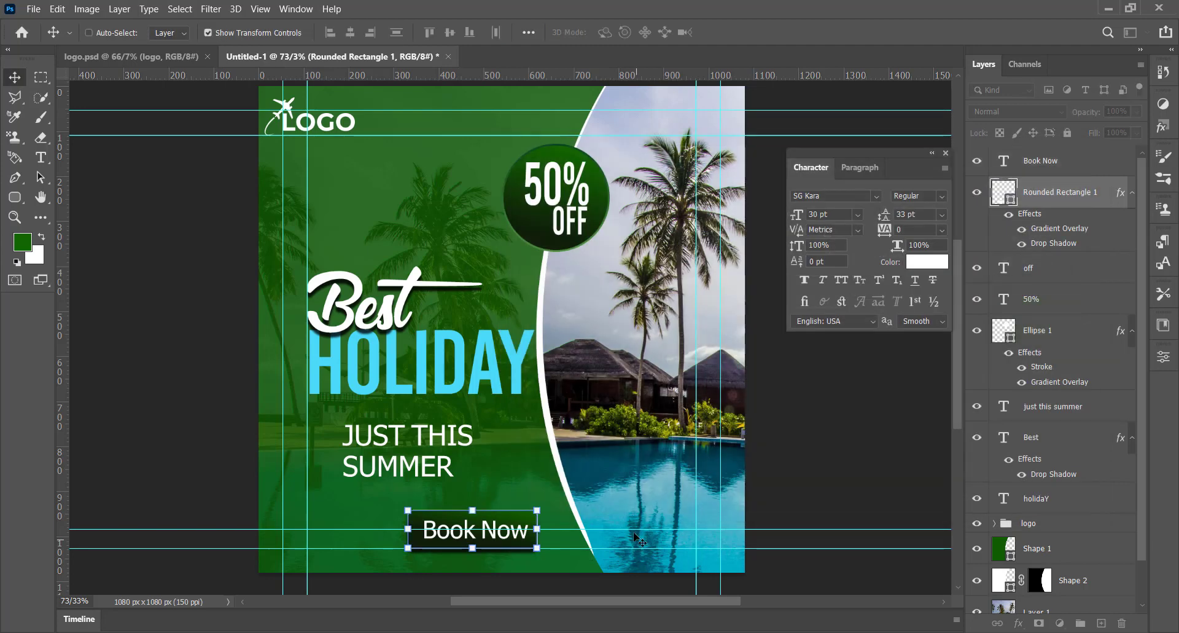